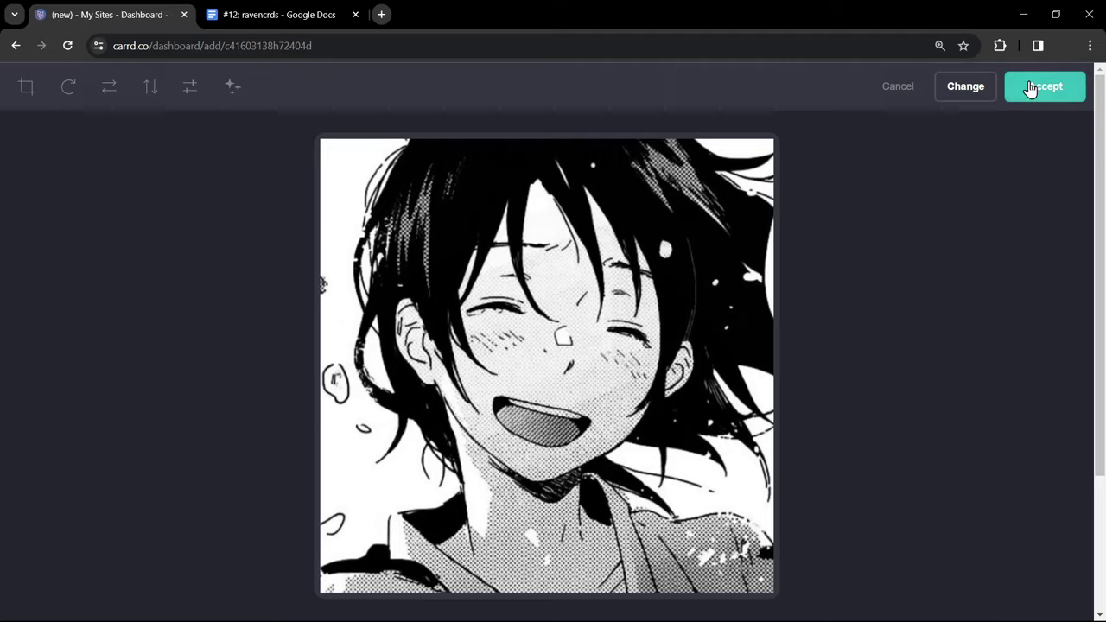
Accept the second gallery image and set its link URL to #
left_click(1032, 89)
scroll(239, 397, "down", 5)
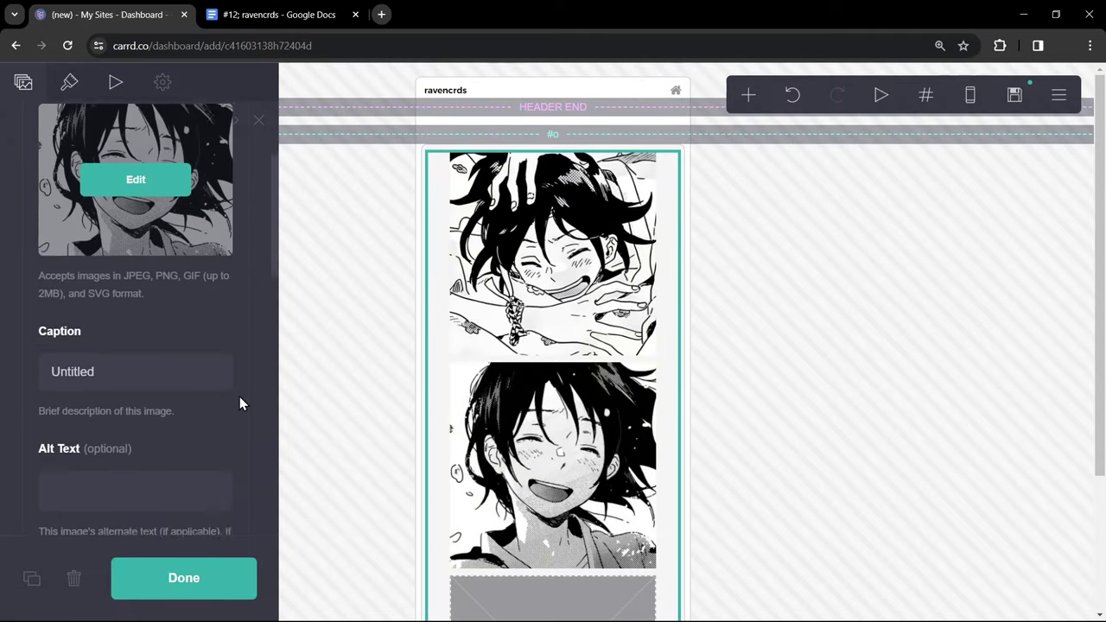
left_click(192, 424)
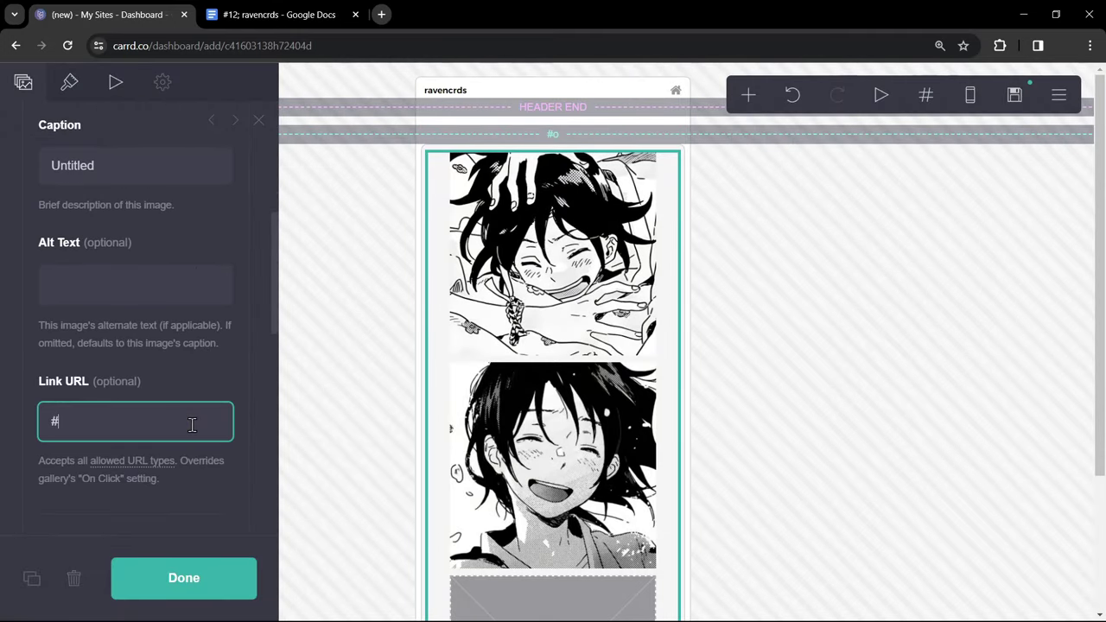
scroll(192, 424, "down", 5)
Upload the smiling girl with raised hands as the third gallery image and accept it uncropped
left_click(198, 386)
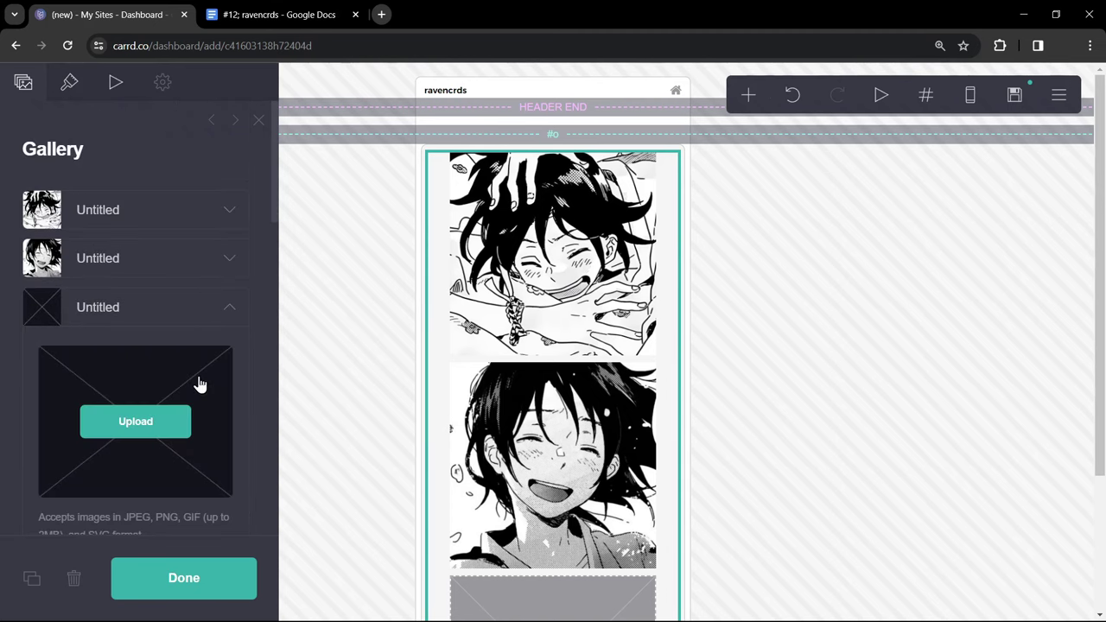
left_click(177, 419)
left_click(25, 95)
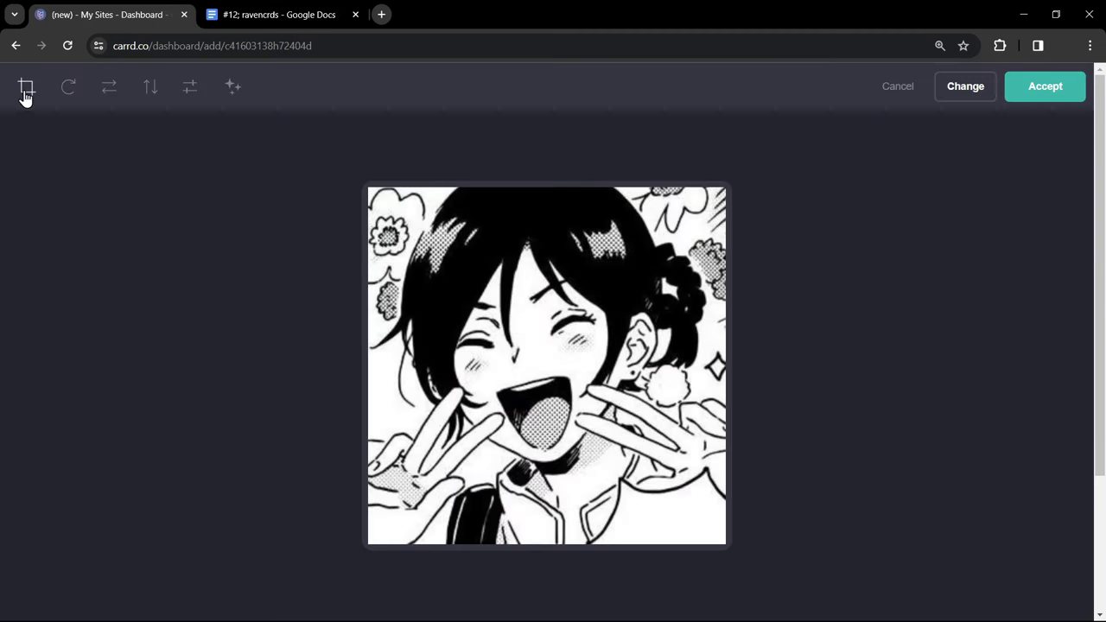
left_click(1056, 97)
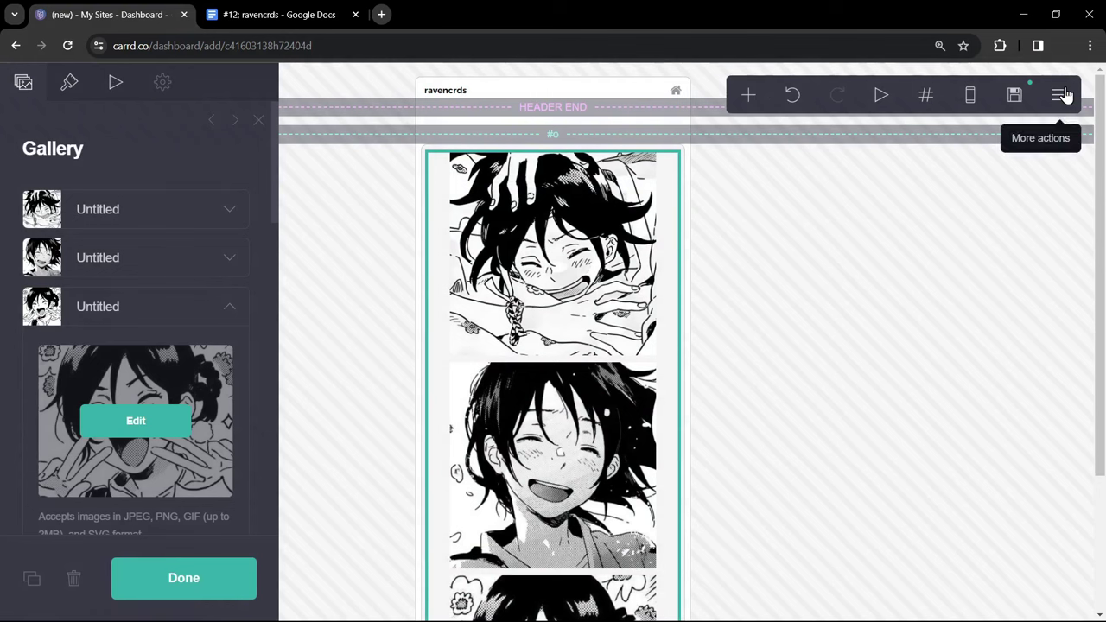
scroll(262, 438, "down", 4)
left_click(169, 456)
Set the gallery's spacing to 0.375 and switch its mobile settings to manual
left_click(69, 87)
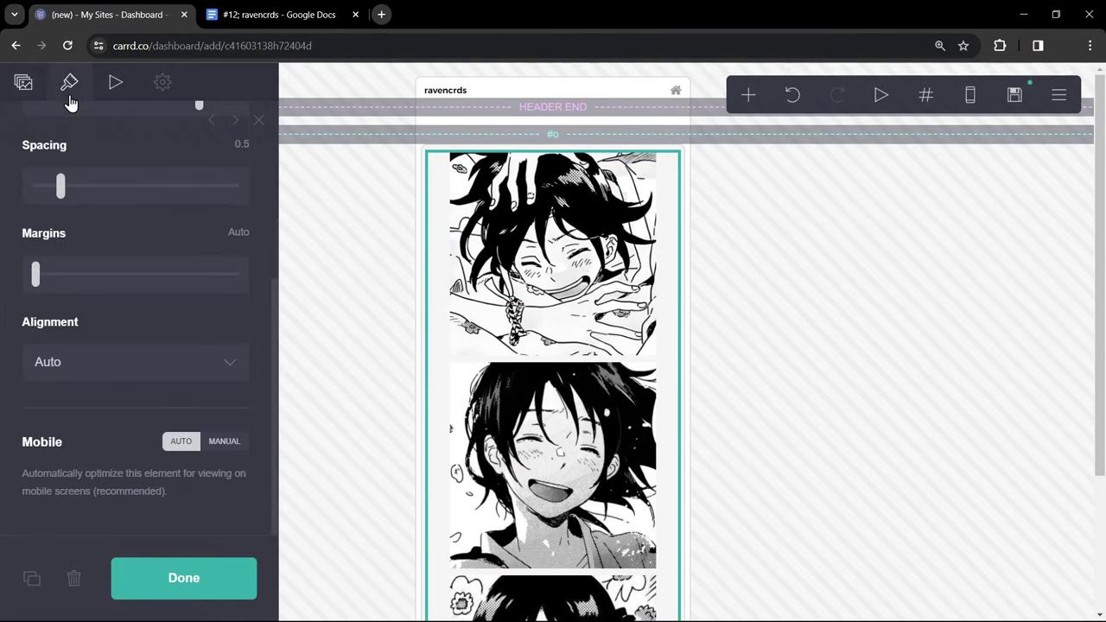
left_click(247, 456)
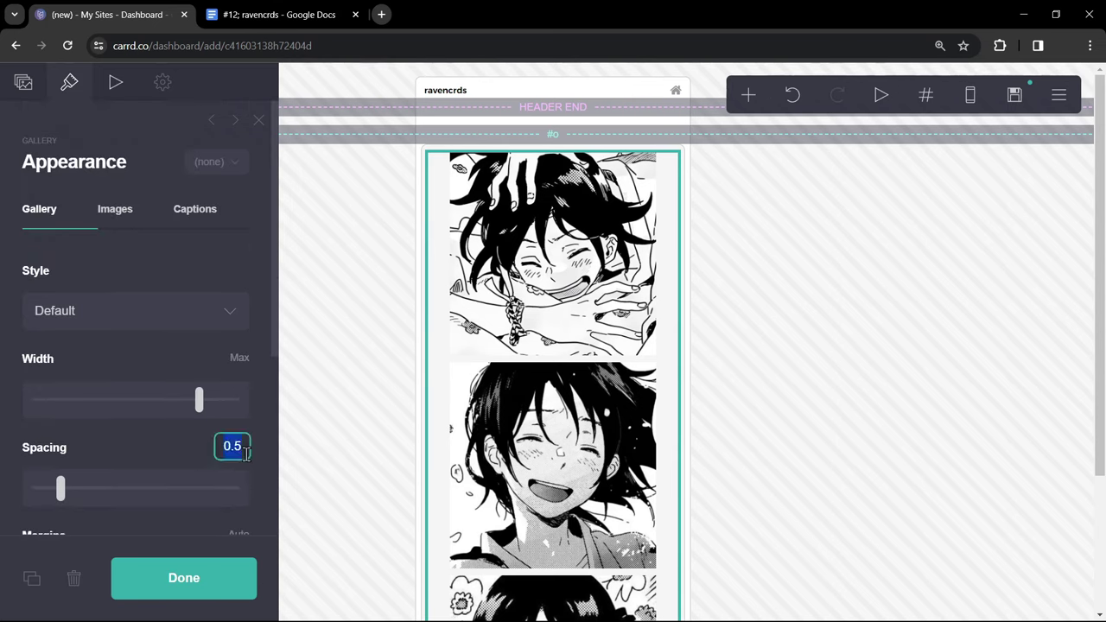
type(".375")
key("Return")
scroll(246, 456, "down", 4)
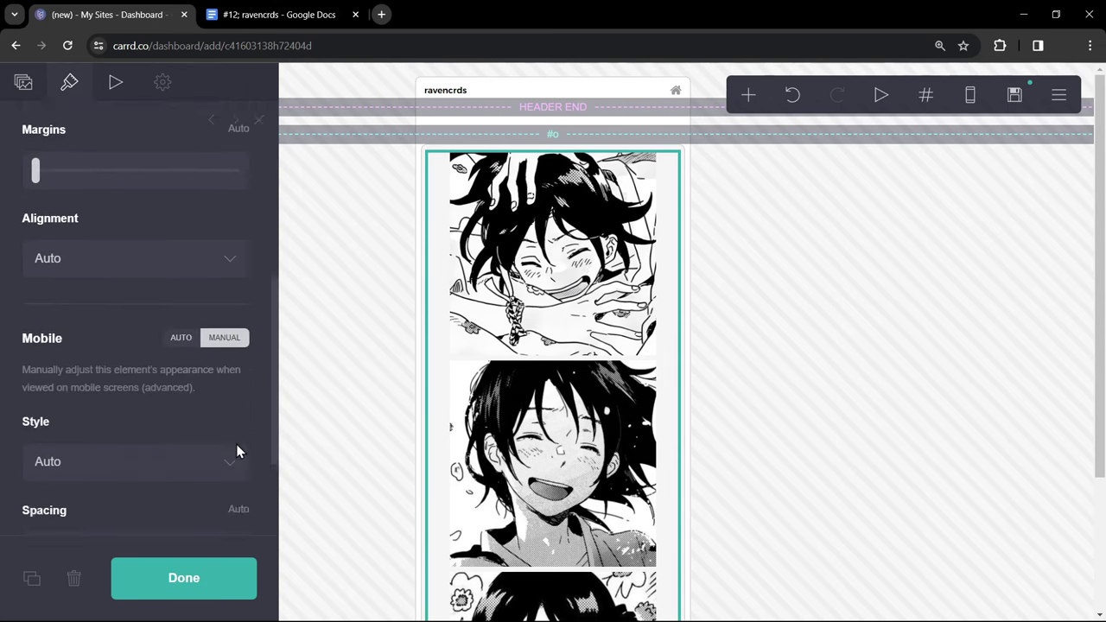
scroll(238, 451, "up", 5)
Set the gallery images' size to 5.875 and their corner rounding to 0.375
left_click(126, 229)
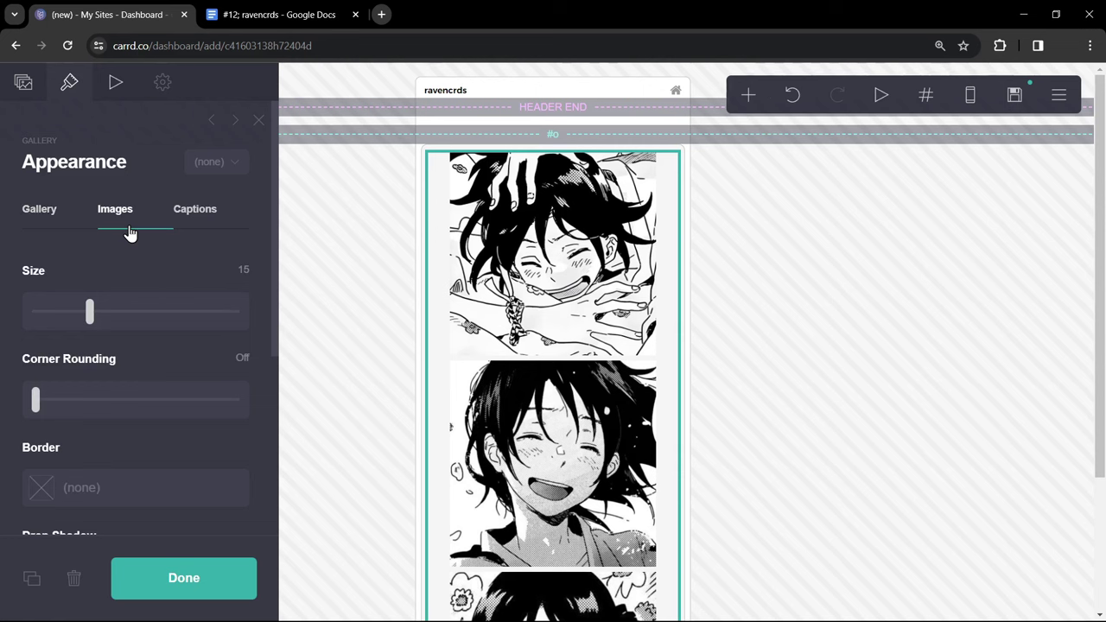
left_click(232, 271)
type("5")
key("Return")
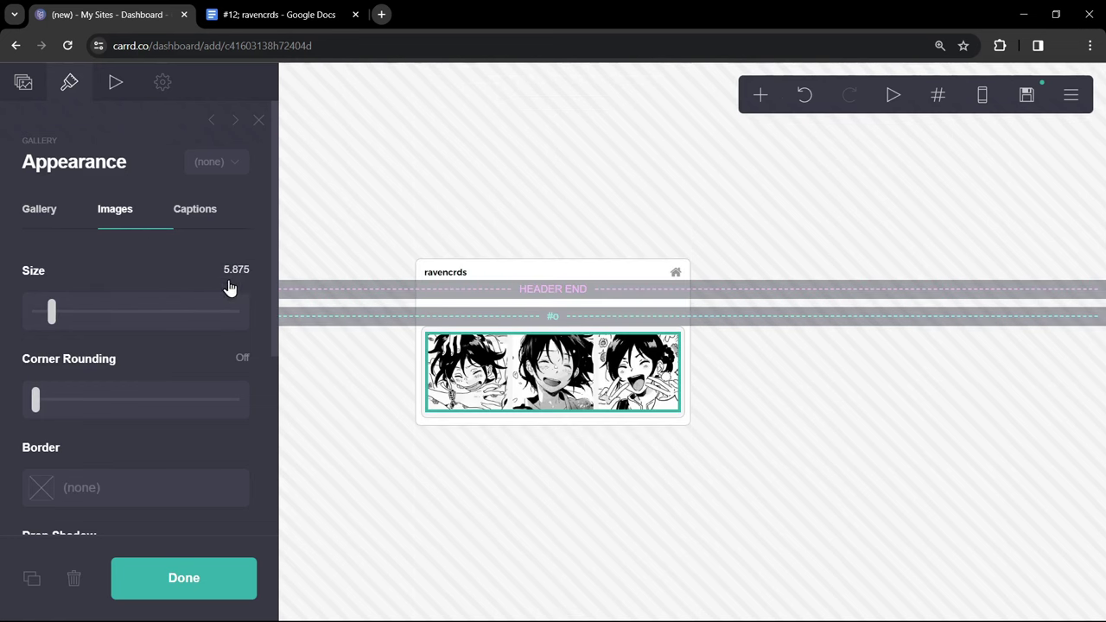
left_click(250, 370)
type(".375")
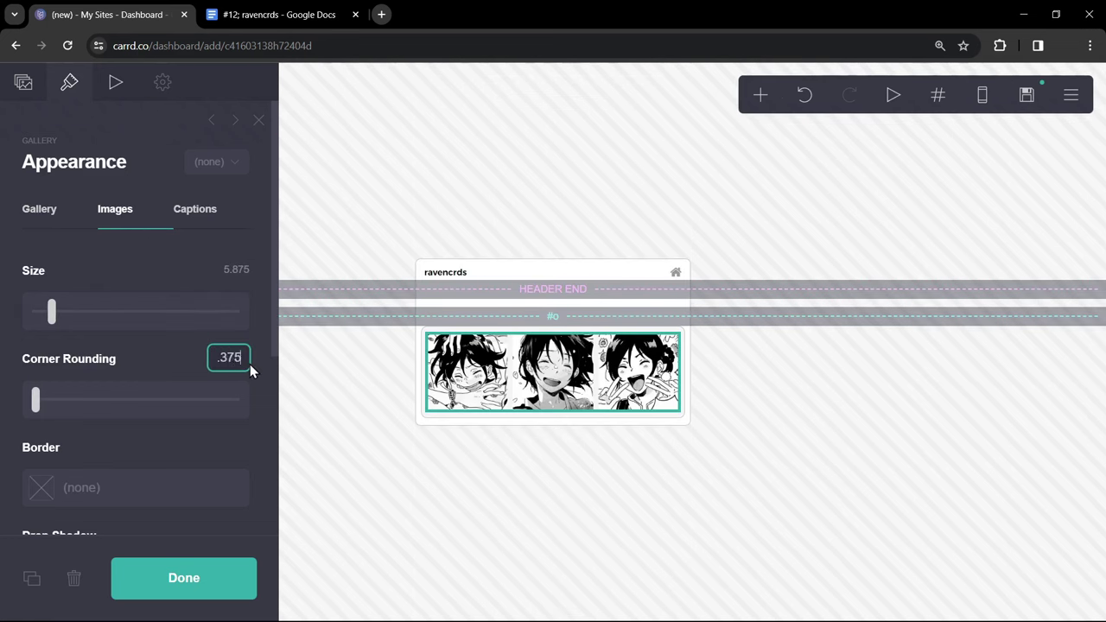
key("Return")
Give the gallery images a solid #C4C4C4 border and a manual mobile size of 5.75
left_click(130, 488)
scroll(163, 494, "down", 5)
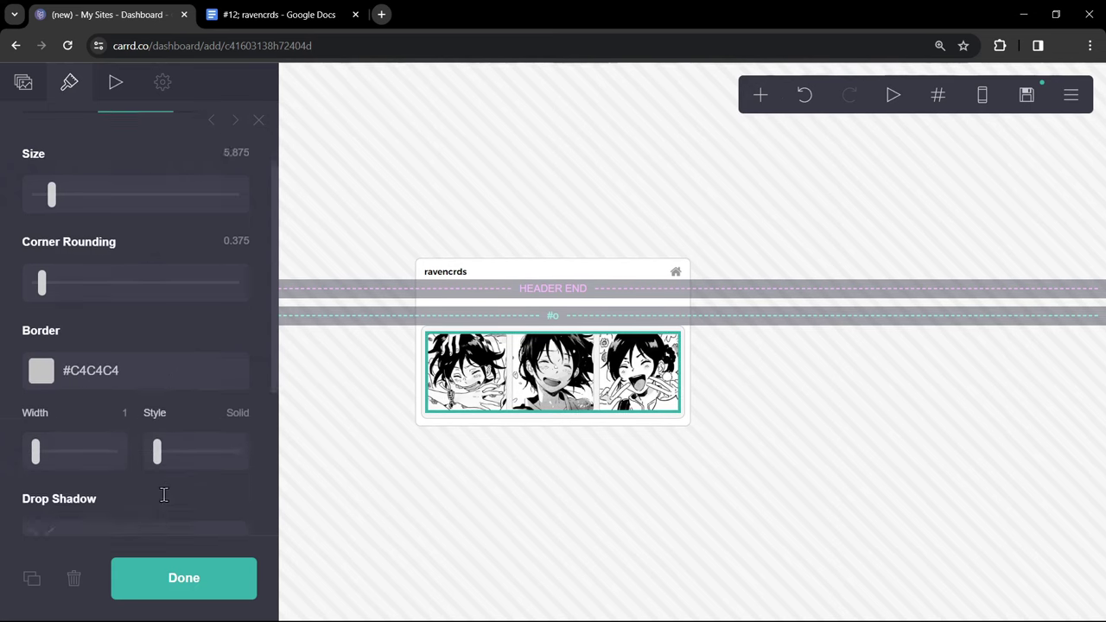
left_click(228, 437)
type("5.7")
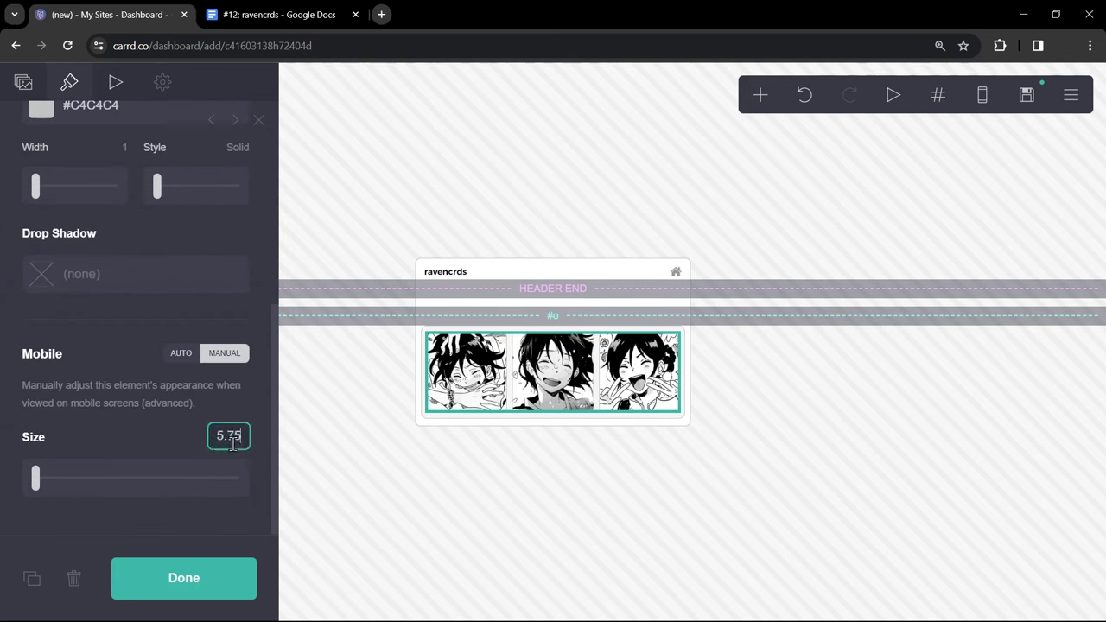
type("5")
key("Return")
left_click(760, 97)
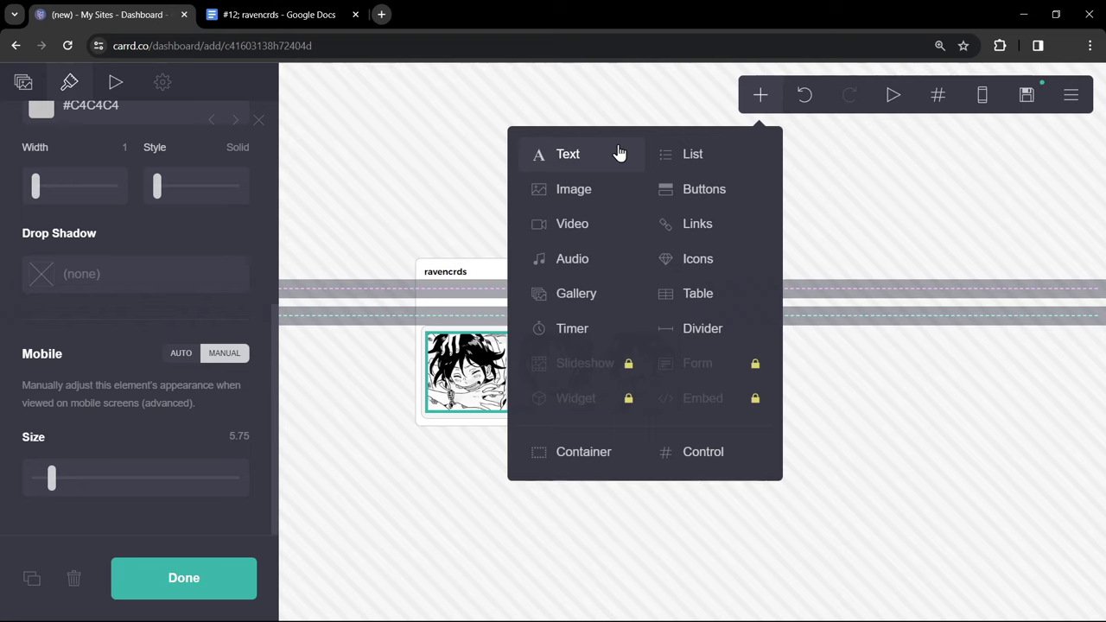
left_click(619, 153)
left_click(23, 82)
type("*credit @here if using art*")
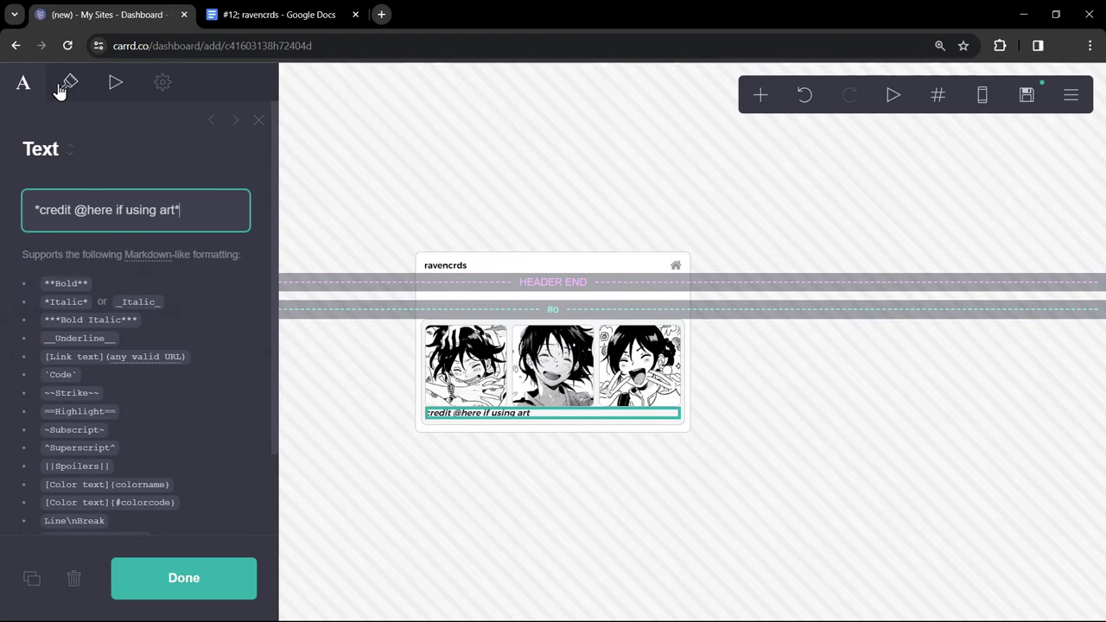
Set the credit text's color to #9D9F94 and its size to 0.5
left_click(69, 82)
left_click(151, 260)
type("#9D9F94")
key("Return")
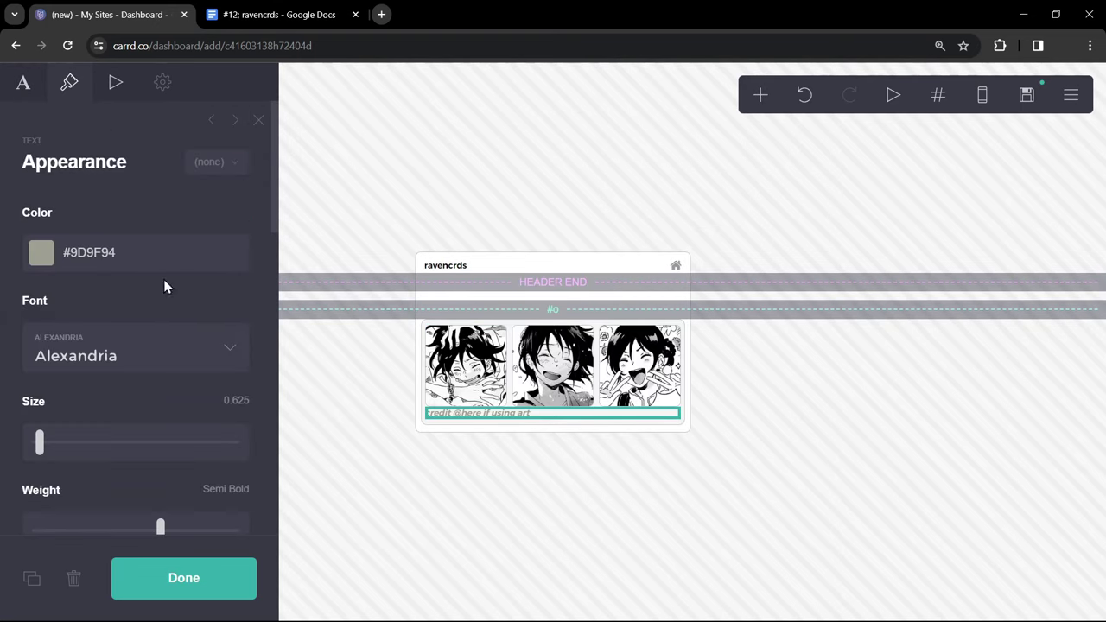
left_click(247, 399)
type("0.5")
key("Return")
Set the credit text's line spacing to 1.25 and its overall indent to 0.25
scroll(247, 402, "down", 3)
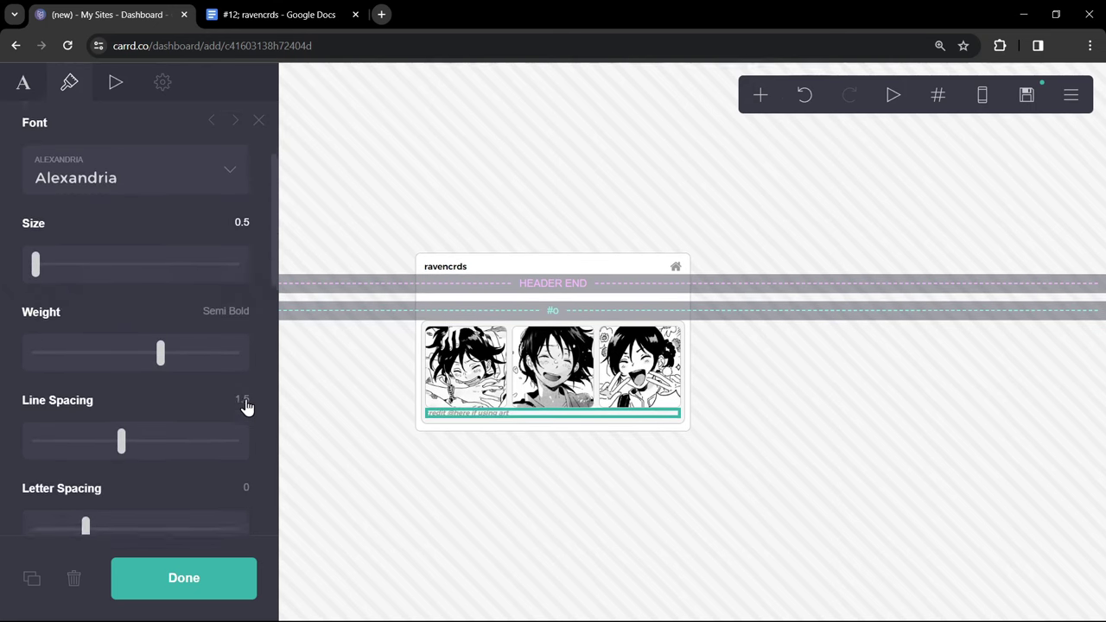
left_click(244, 390)
key("Return")
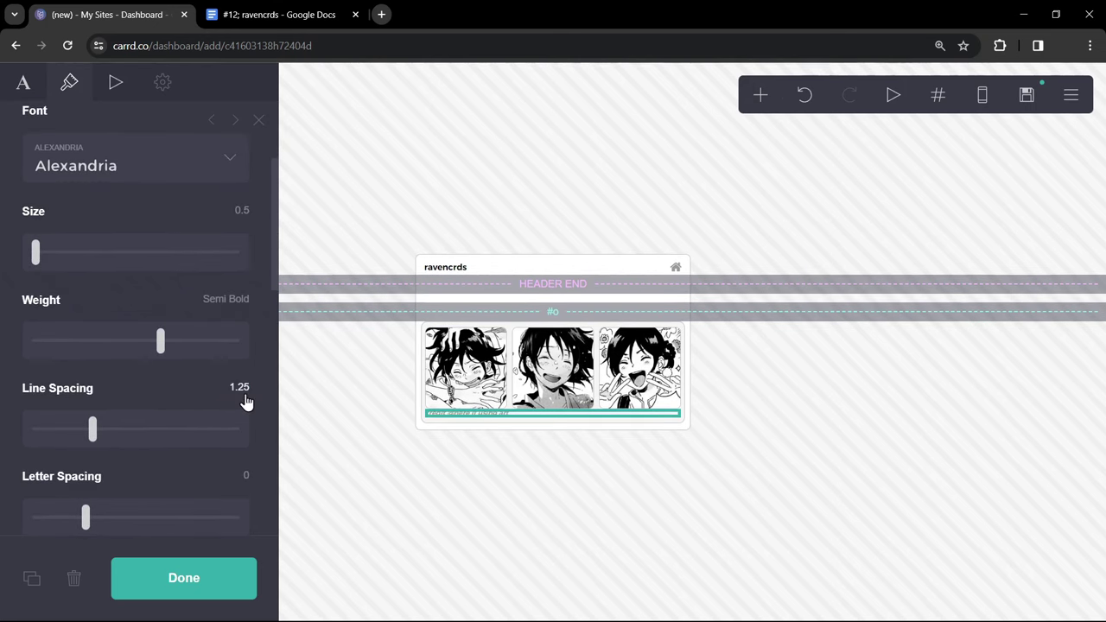
scroll(247, 400, "down", 2)
type("0.25")
key("Return")
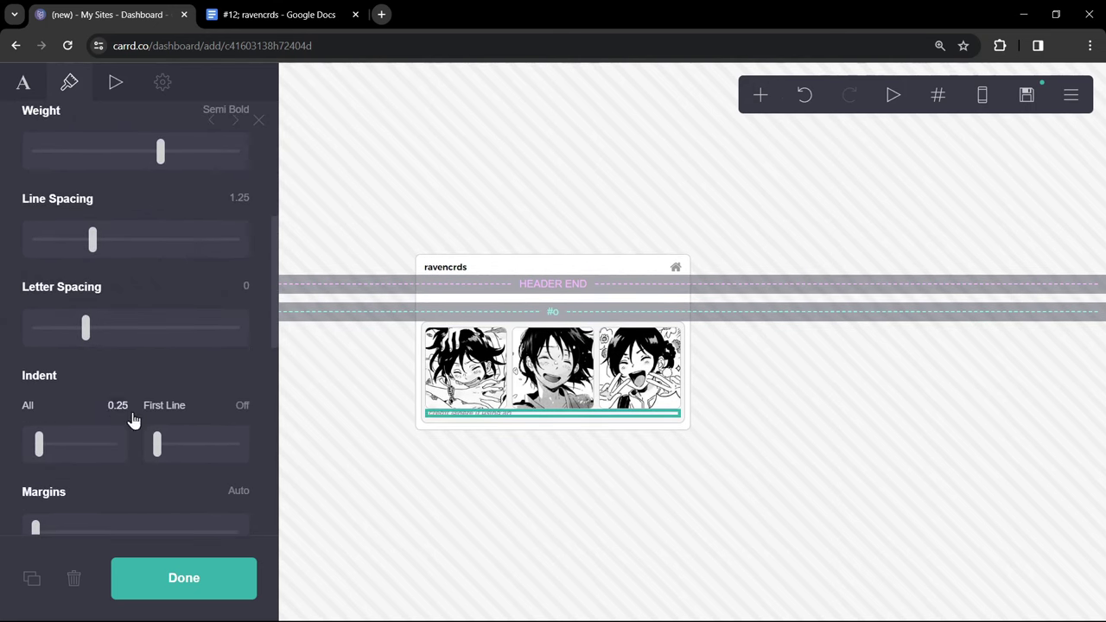
Set the credit text's margins to 0.125
scroll(138, 419, "down", 2)
left_click(221, 382)
type("0.125")
key("Return")
scroll(219, 394, "down", 3)
Add a container below the gallery container with 0 vertical and 0.5 horizontal padding
left_click(759, 95)
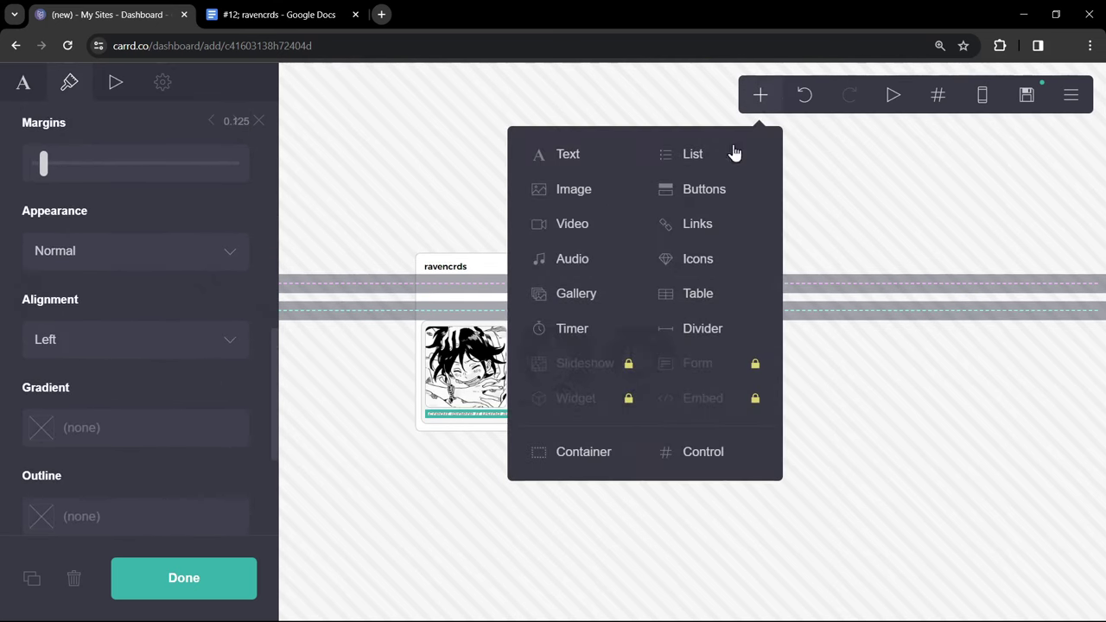
left_click(617, 451)
left_click(116, 332)
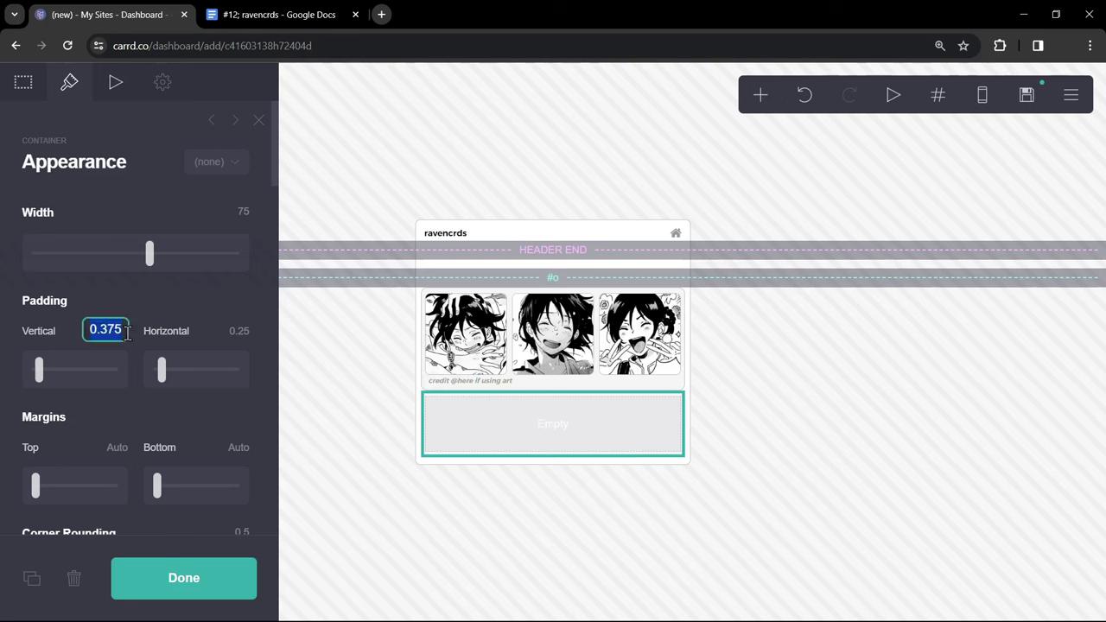
key("Return")
type("0.5")
key("Return")
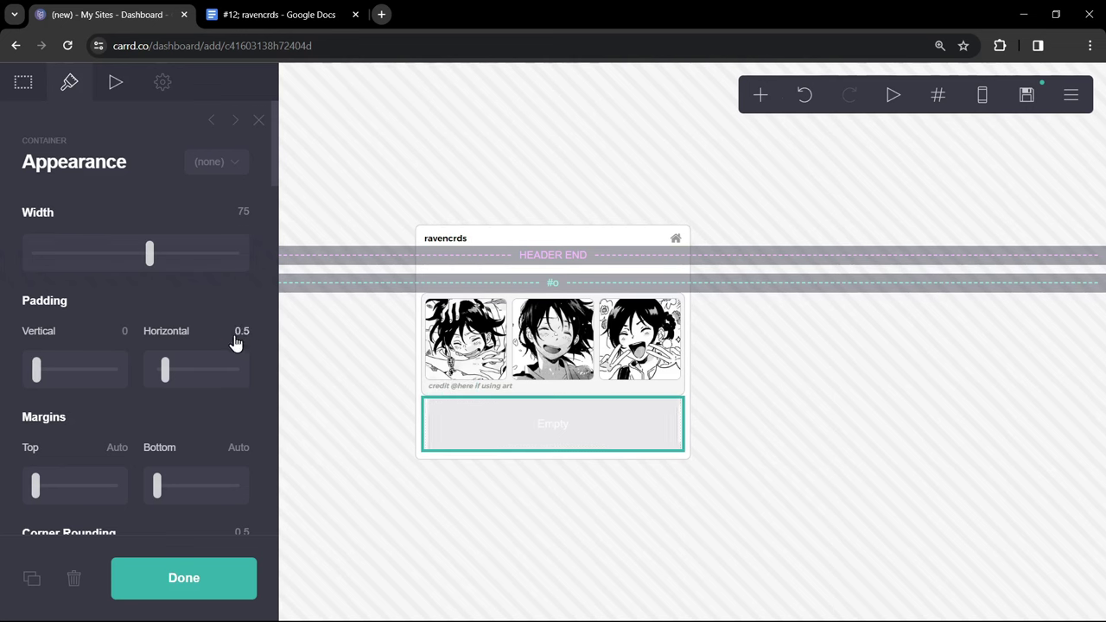
Set the new container's top margin to 0.875 and its bottom margin to 0.375
left_click(116, 447)
type("0.875")
key("Return")
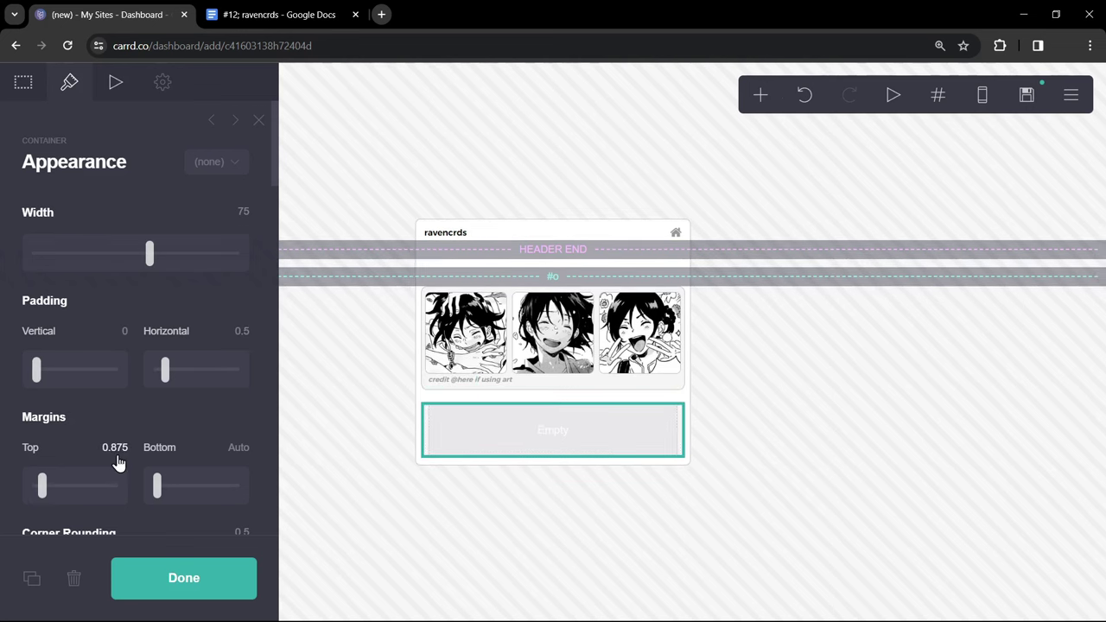
left_click(230, 448)
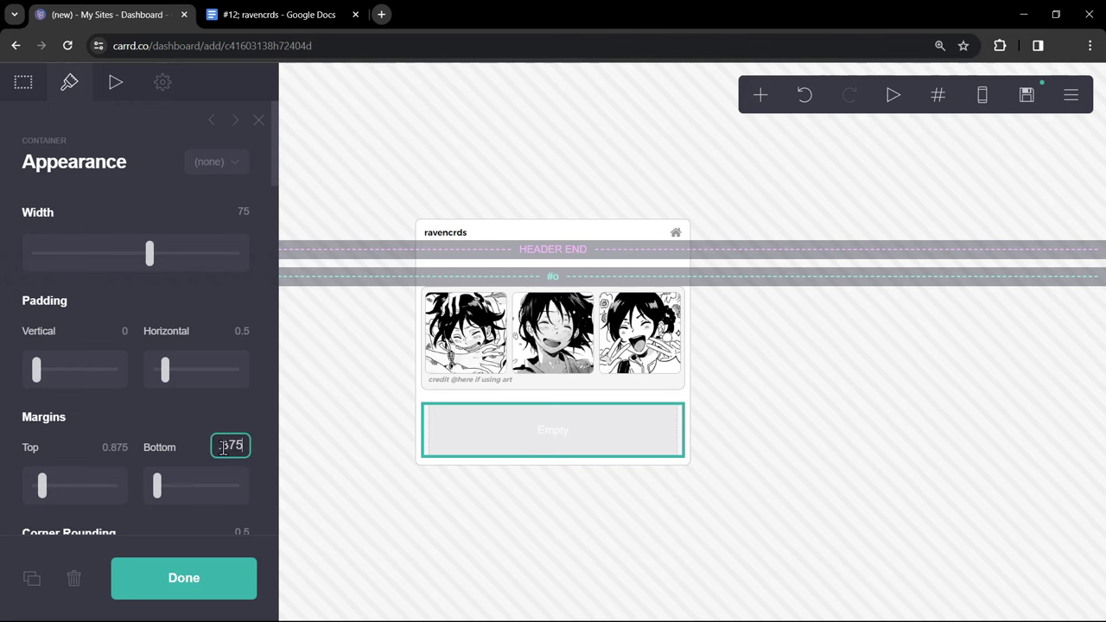
type("0.875")
key("Return")
Put a text element inside the new container and clear the container's background and border
left_click(760, 95)
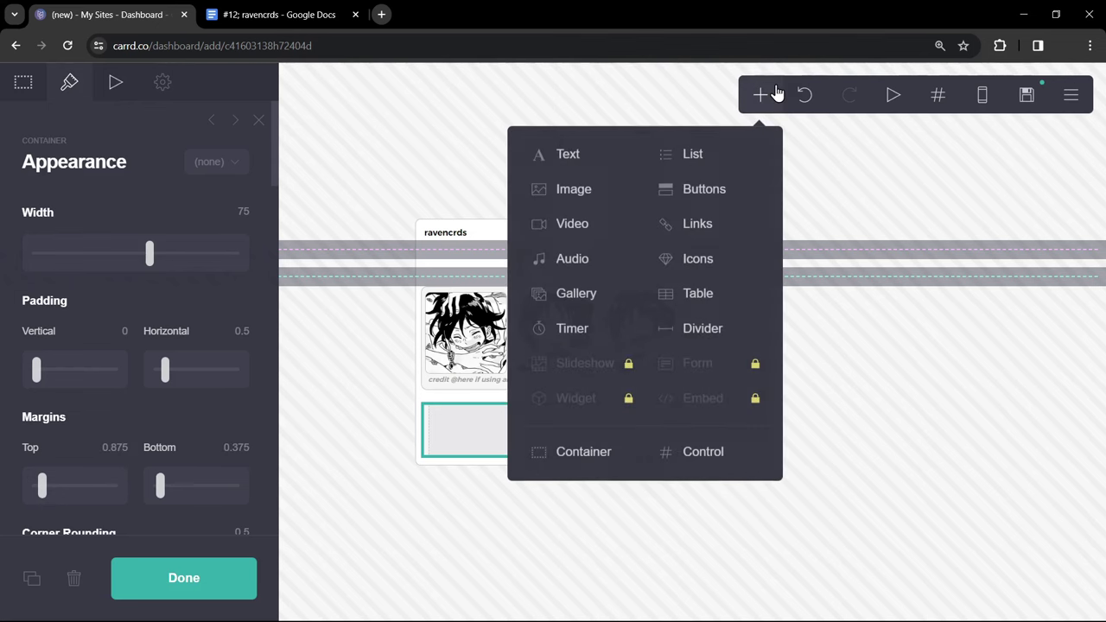
left_click(621, 156)
left_click(425, 432)
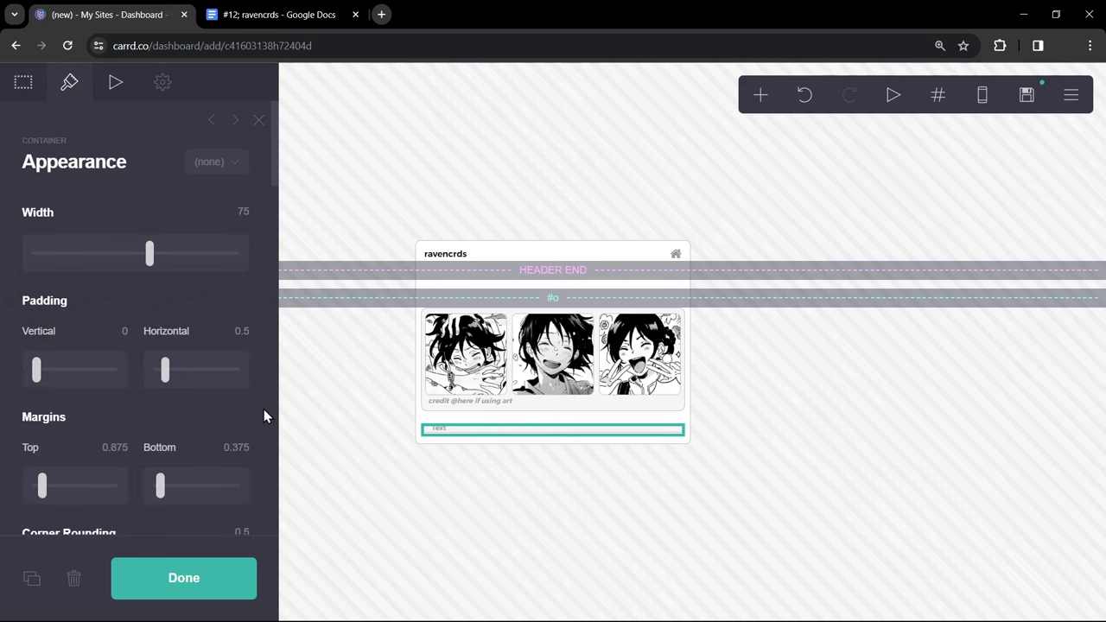
scroll(264, 410, "down", 10)
left_click(220, 350)
left_click(213, 367)
scroll(212, 369, "down", 3)
left_click(40, 245)
left_click(193, 240)
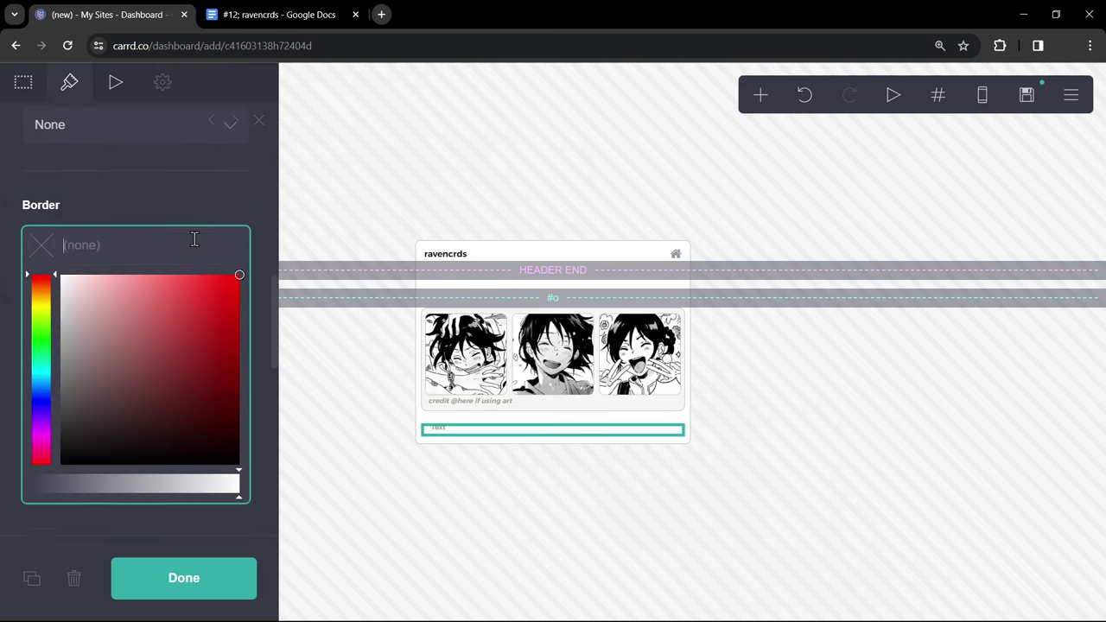
Replace the new text element's content with "ah, but airplanes float in the air, i wonder if i'll be alriht"
left_click(457, 430)
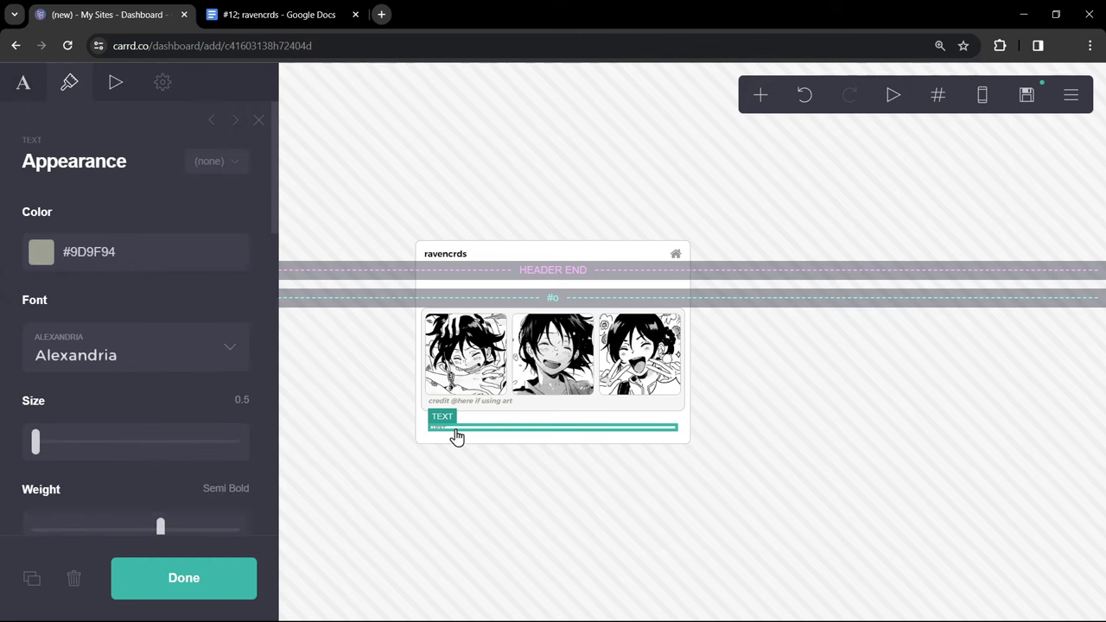
left_click(46, 96)
type("ah, but airplanes float in the air, i wonder if i'll be ahh!")
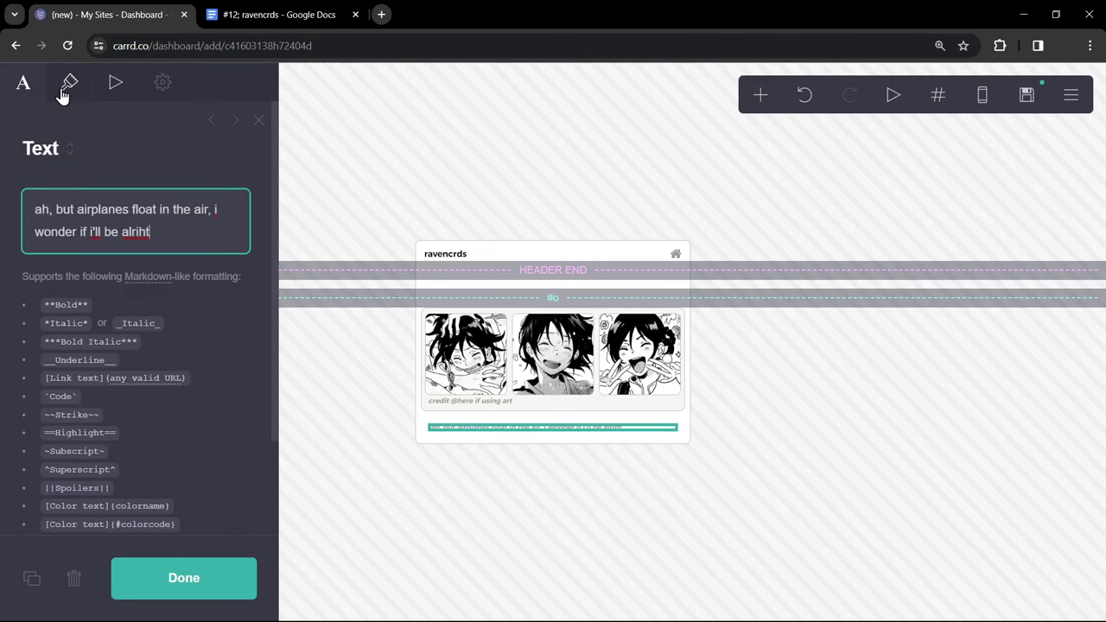
Set the airplane text's size to 0.625 and its weight to Regular
left_click(65, 93)
left_click(232, 399)
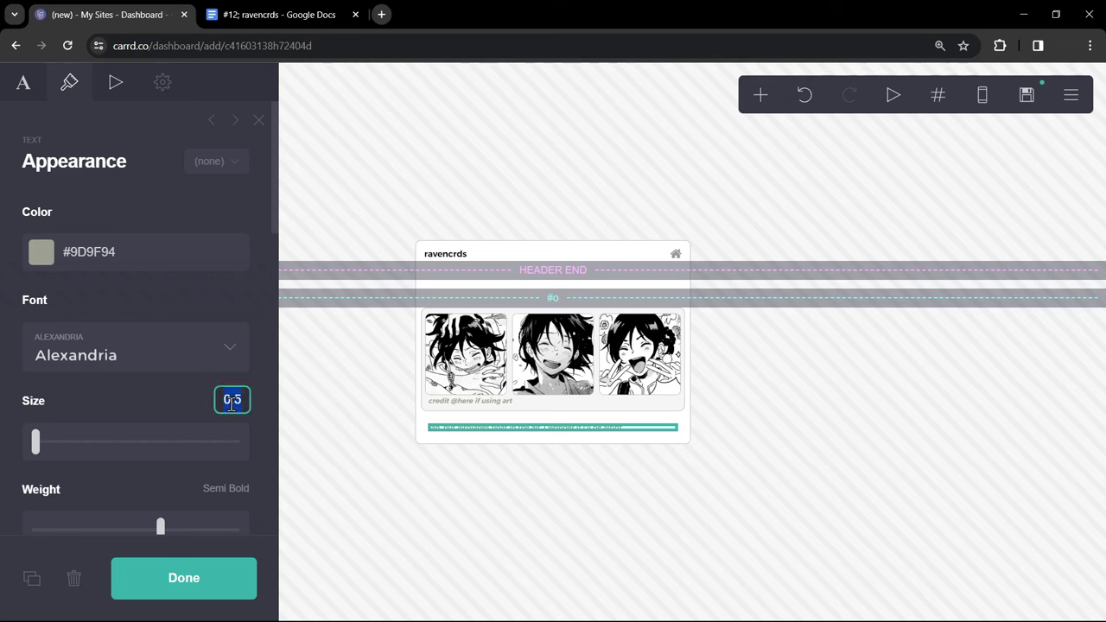
key("Return")
scroll(230, 412, "down", 2)
left_click_drag(161, 412, 118, 419)
Set the airplane text's line spacing to 1.5 and its color to #000000
left_click(219, 468)
type("1.5")
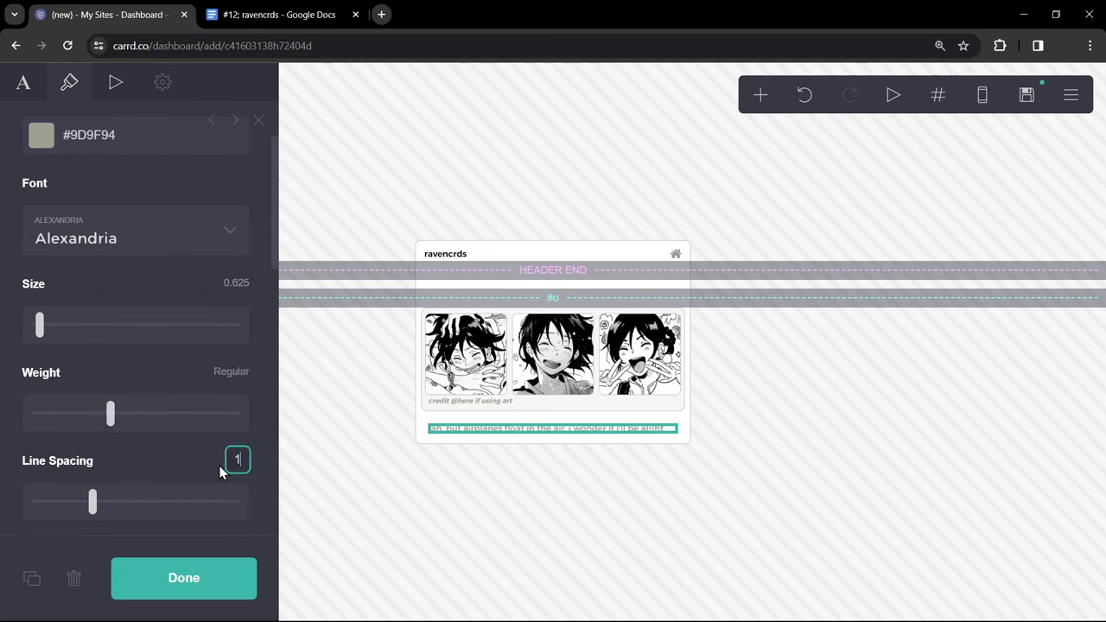
key("Return")
left_click(148, 136)
type("#000000")
key("Return")
Turn off the airplane text's overall indent, reset its margins to Auto, and finish editing it
scroll(149, 143, "down", 4)
left_click(118, 334)
type("0")
key("Return")
left_click_drag(43, 455, 17, 472)
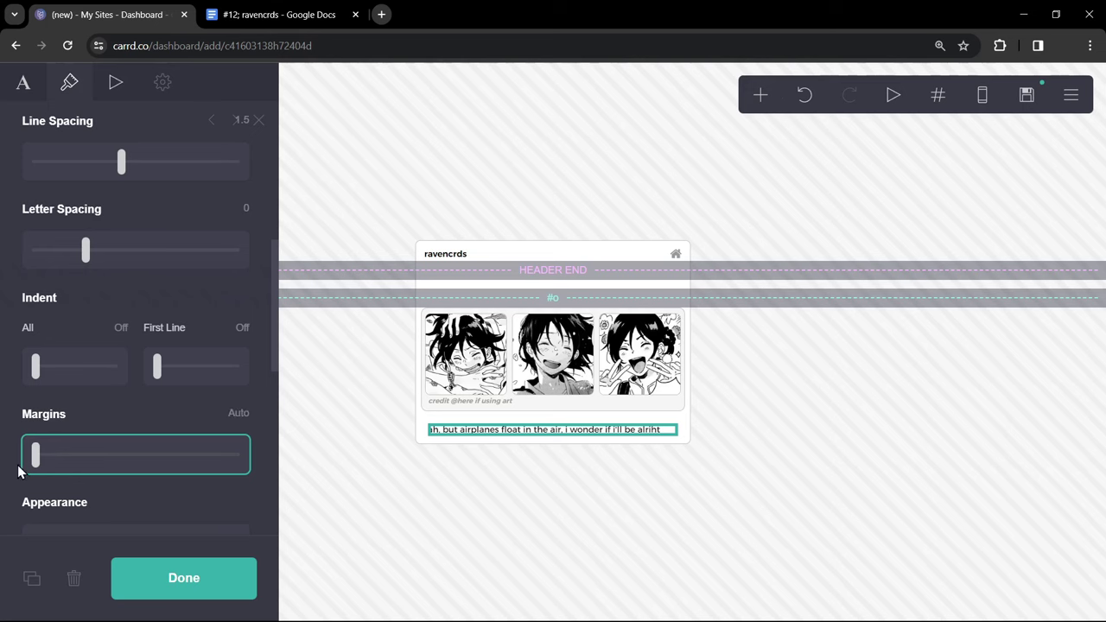
scroll(18, 472, "down", 4)
scroll(18, 472, "down", 3)
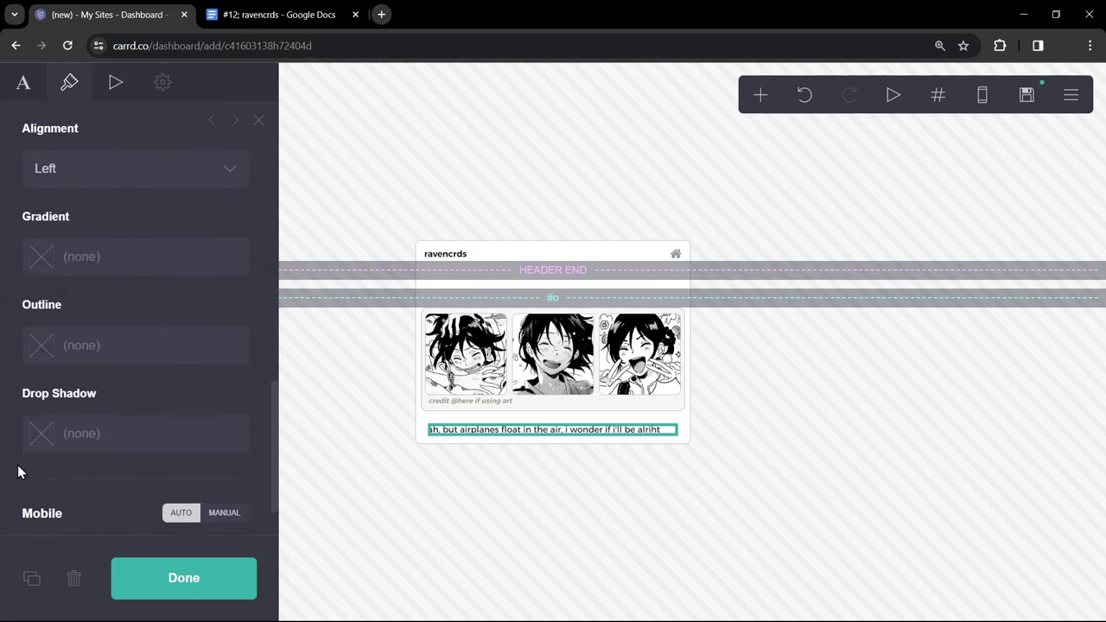
left_click(201, 575)
Add a buttons element below the airplane text and extend it to three buttons
left_click(759, 97)
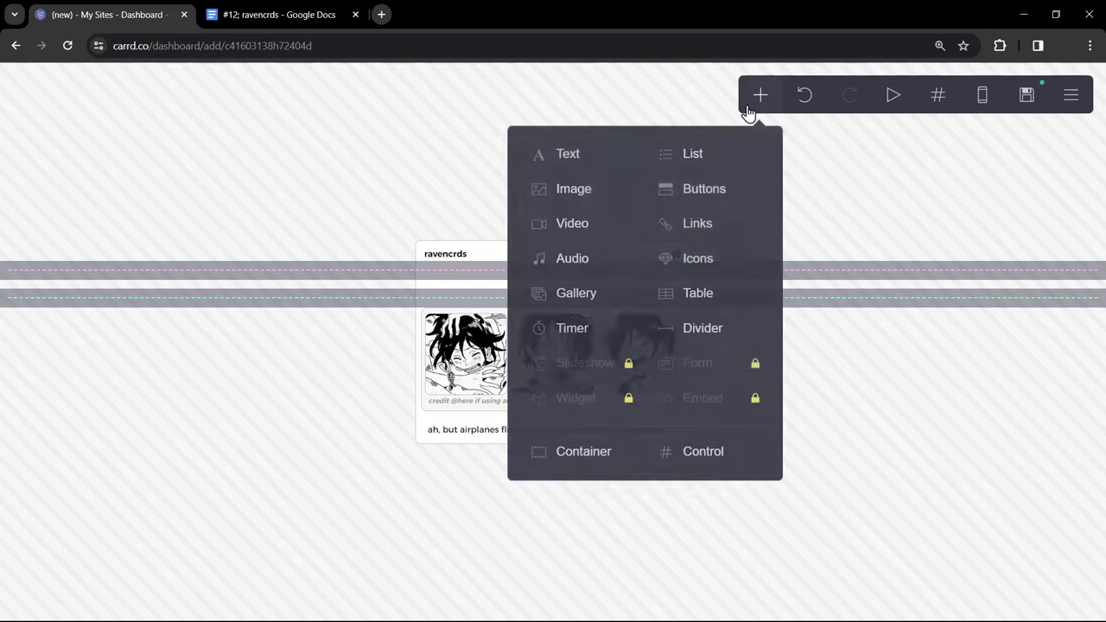
left_click(735, 195)
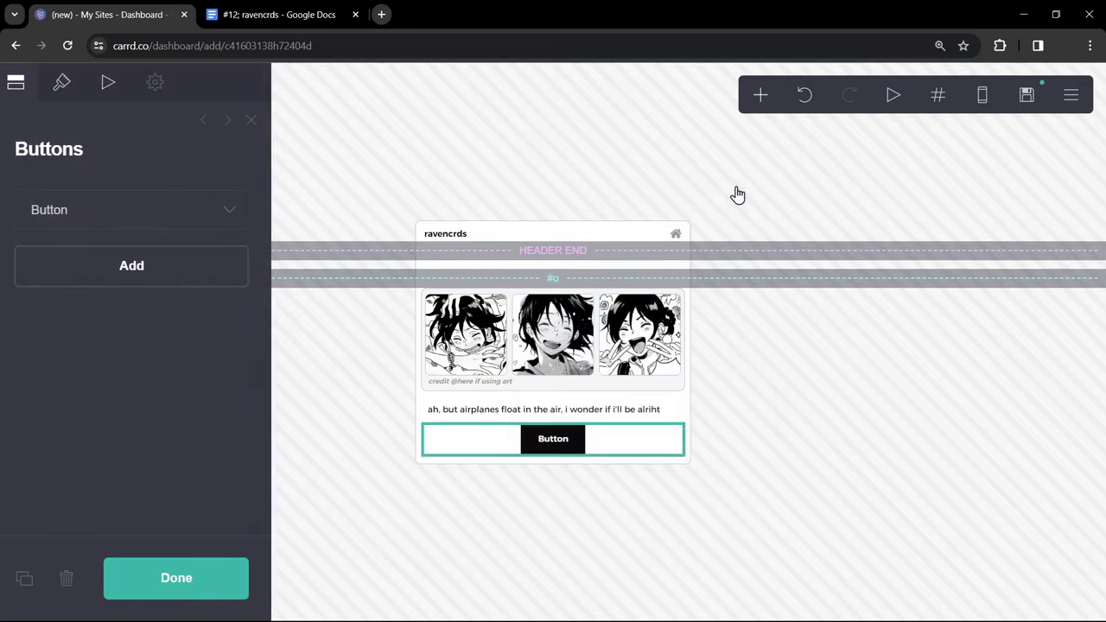
left_click(225, 283)
scroll(226, 286, "down", 5)
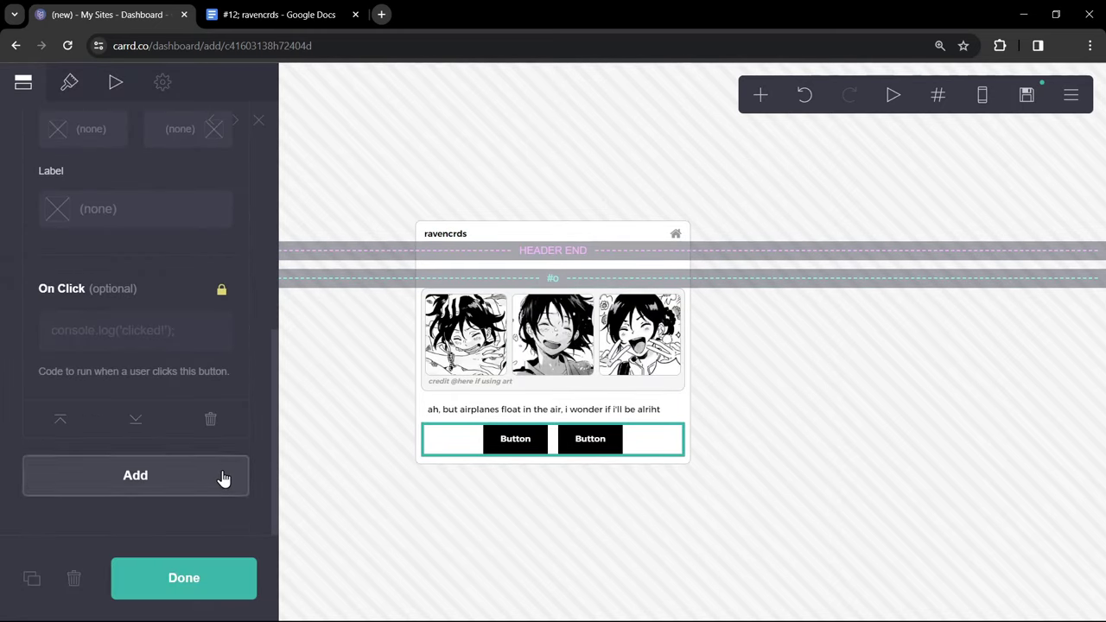
left_click(222, 477)
scroll(216, 225, "down", 1)
left_click(196, 299)
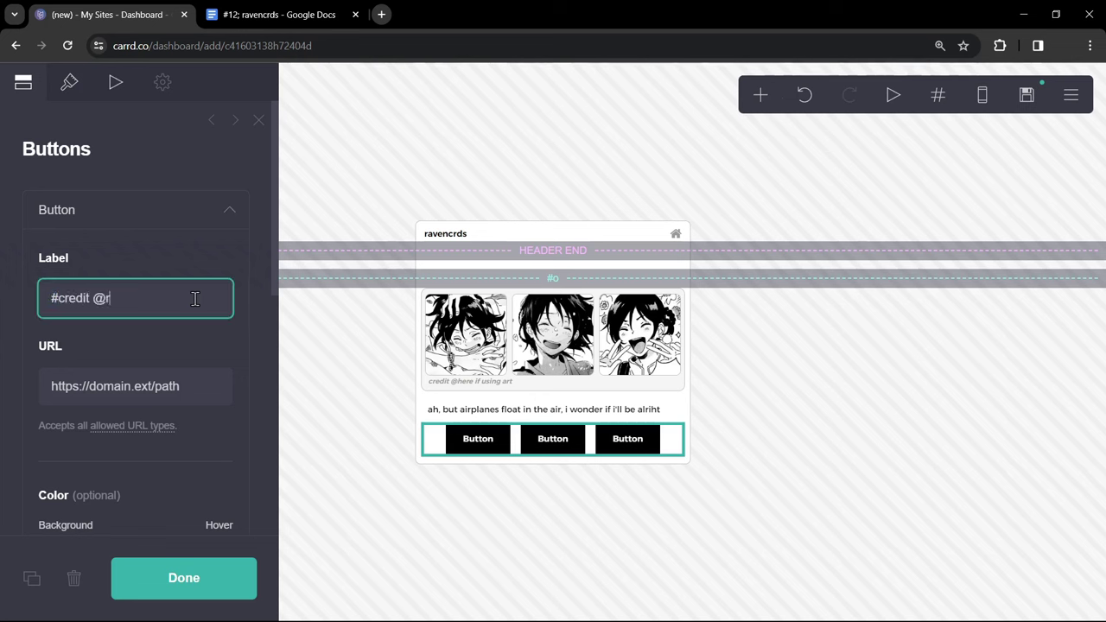
type("#credit @rshu")
scroll(195, 299, "down", 5)
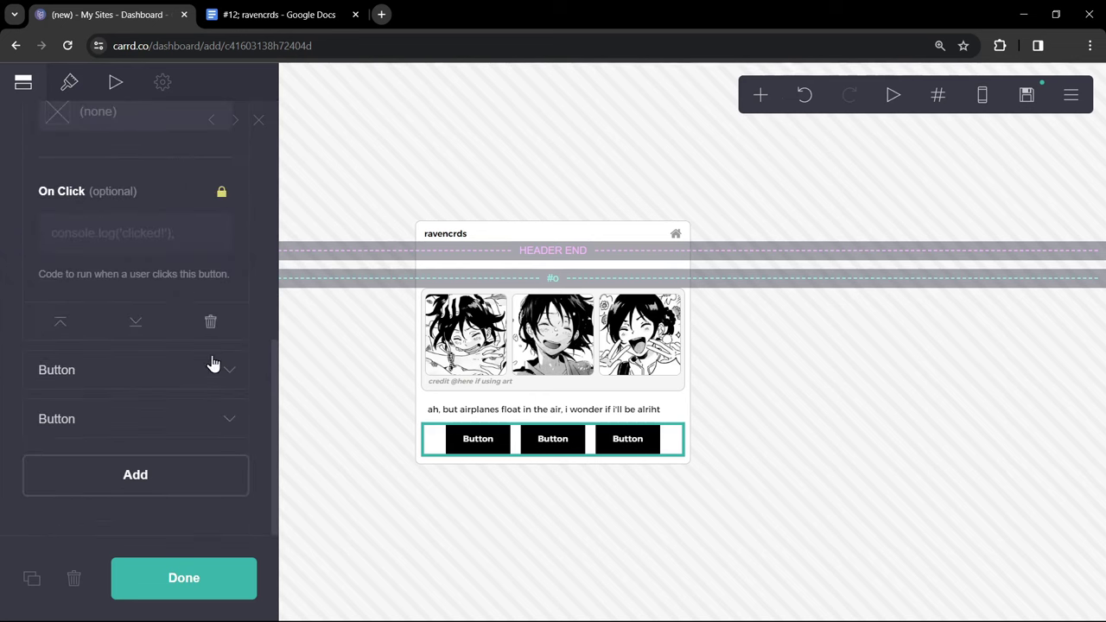
Expand the second button's settings, then switch to the Google Docs template and copy its "# ₊˚ · nickname" line
left_click(215, 369)
left_click(283, 17)
scroll(282, 286, "down", 10)
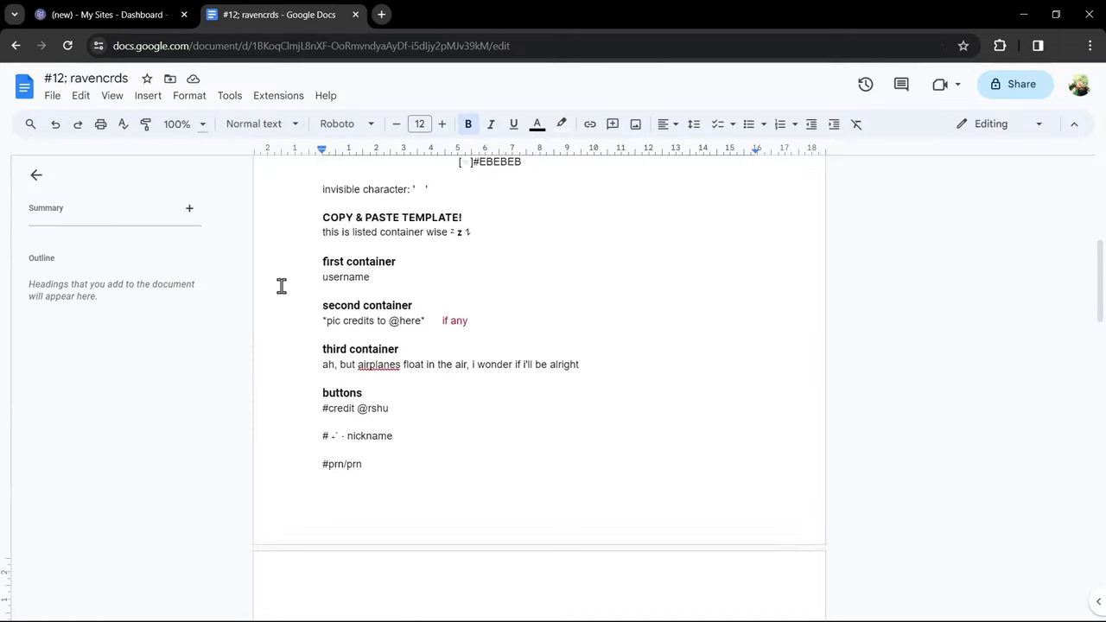
left_click_drag(323, 321, 406, 321)
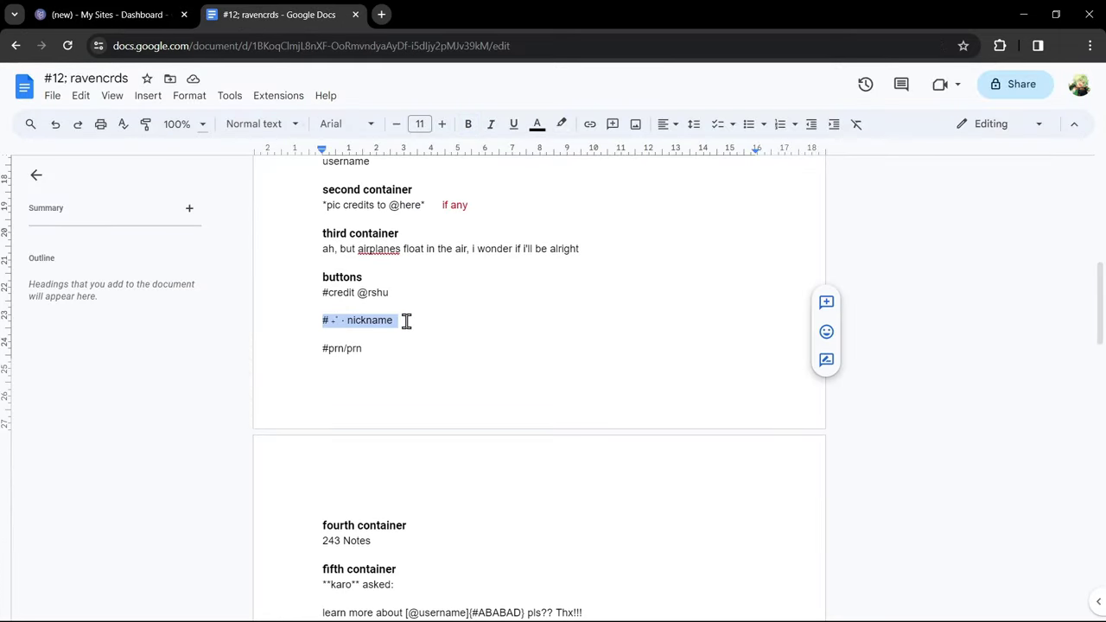
Switch back to Carrd and label the second button "# ₊˚ · rav" using the copied symbols
left_click(134, 21)
double_click(126, 337)
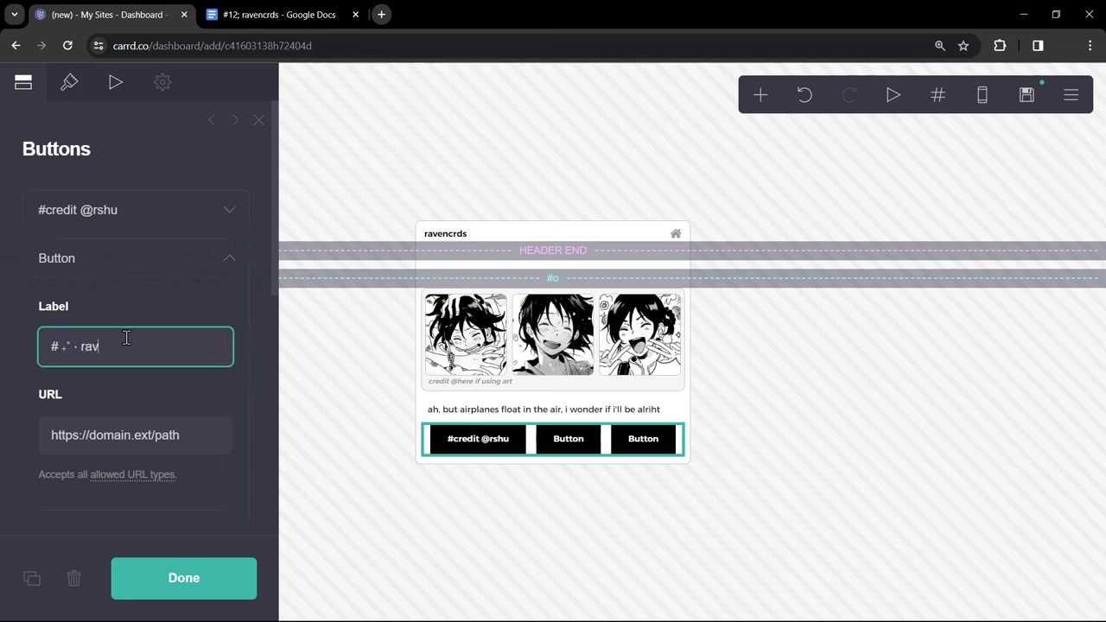
scroll(127, 338, "down", 6)
Label the third button "#she/her"
left_click(175, 423)
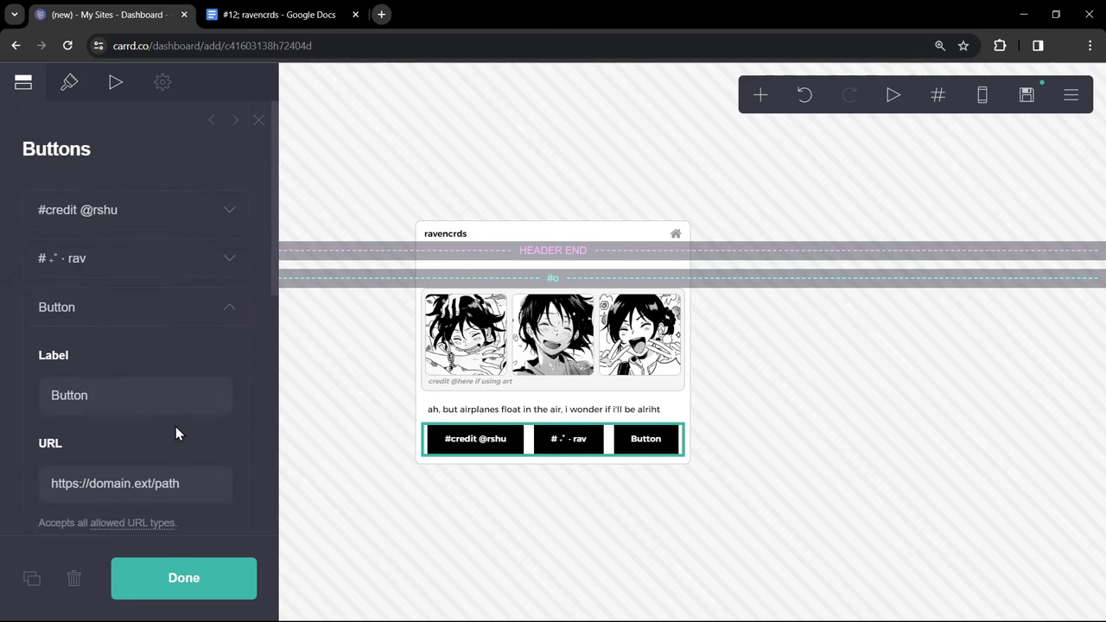
double_click(176, 398)
type("#sh")
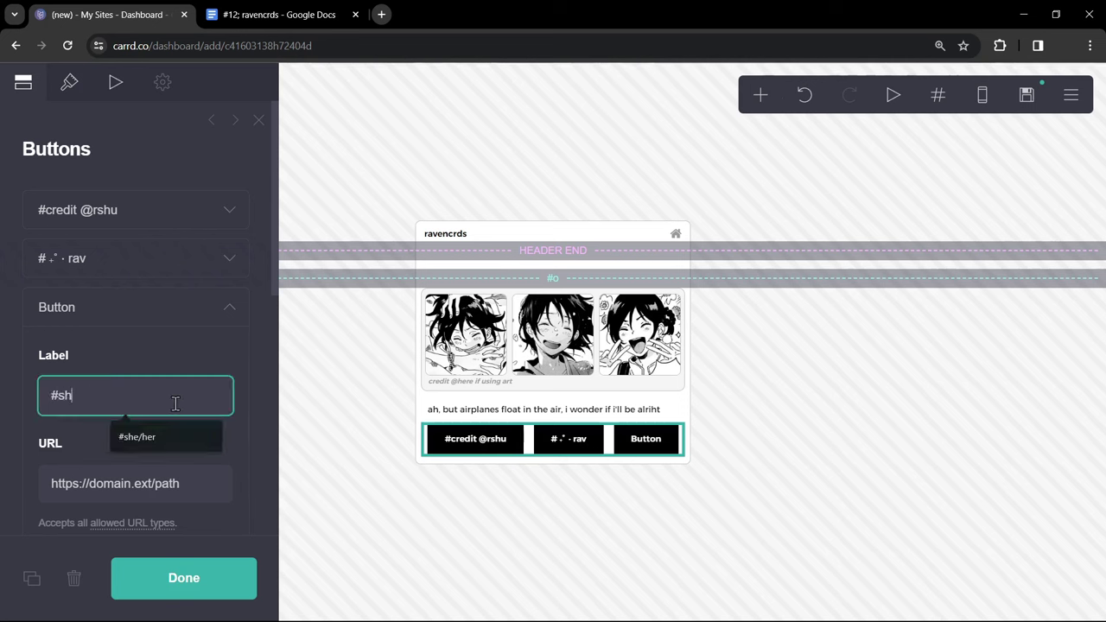
type("e/her")
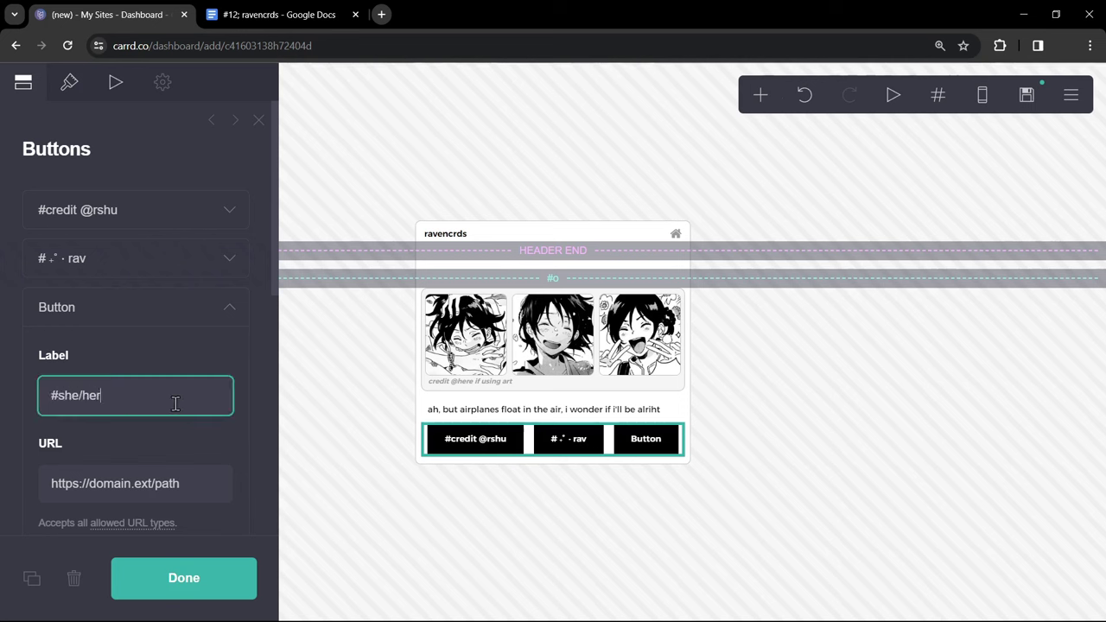
Change the buttons' style to Outline and set the outline color to #D8D8D8
left_click(76, 85)
left_click(173, 259)
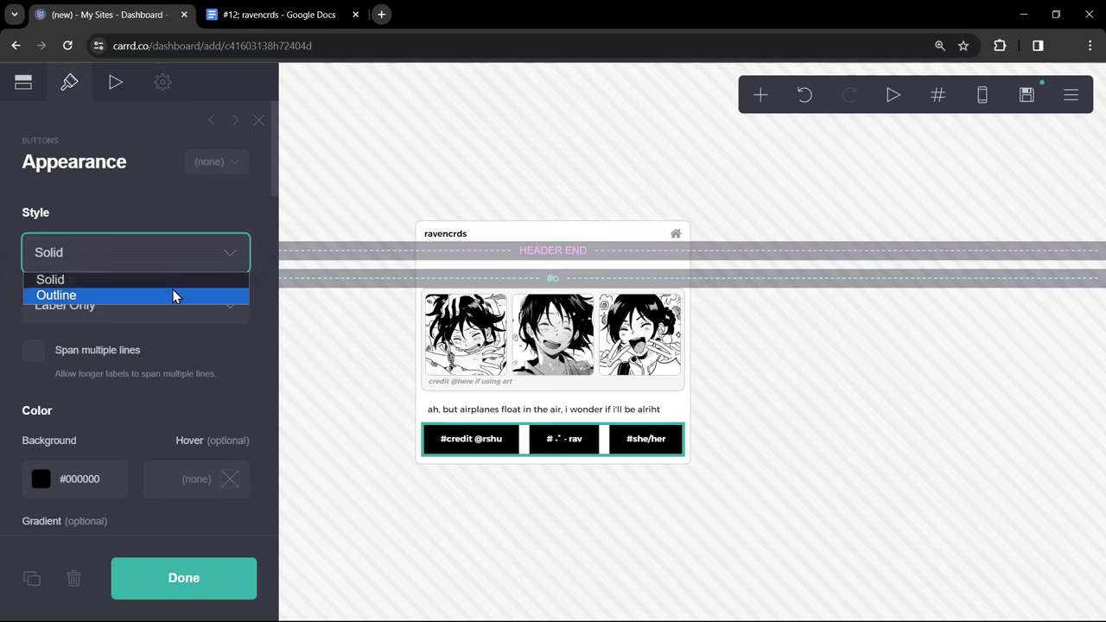
left_click(173, 295)
left_click(104, 481)
type("#D8D8D8")
key("Return")
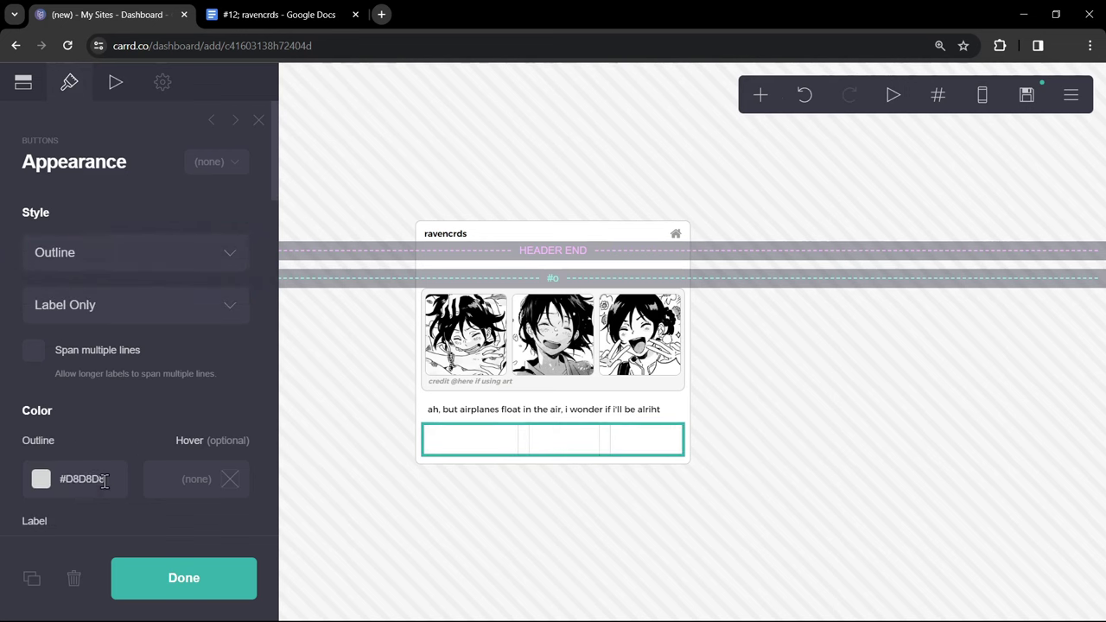
Set the buttons' label color to #9D9F94
scroll(104, 482, "down", 2)
left_click(134, 387)
type("#9D9F94")
key("Return")
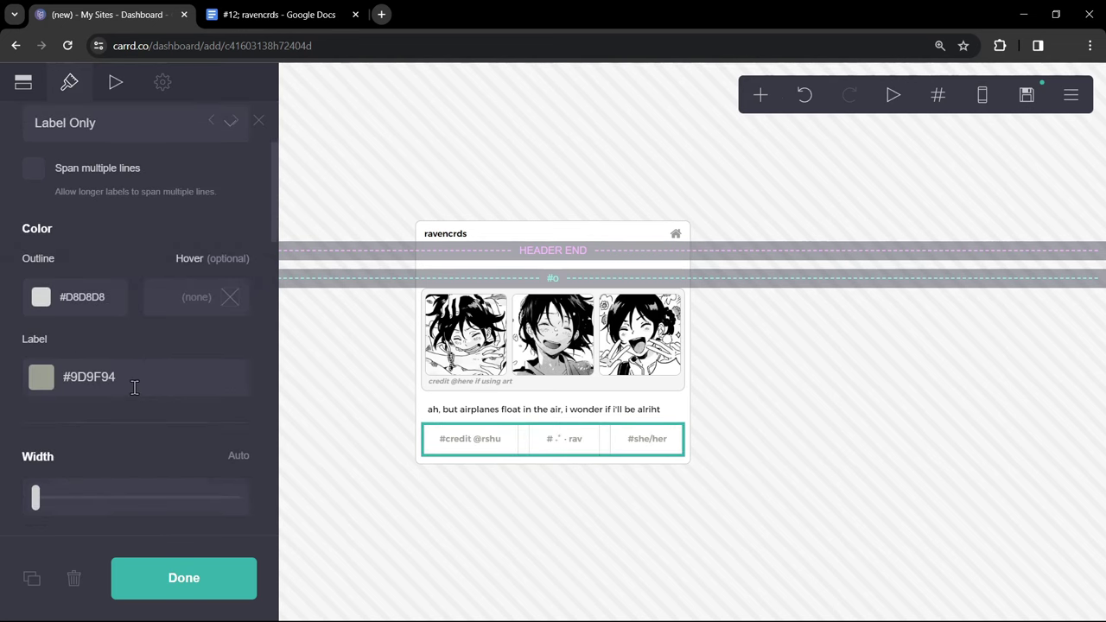
Set the buttons' height to 1.125 and their corner rounding to 0.5
scroll(172, 400, "down", 2)
left_click(218, 399)
type("1.125")
key("Return")
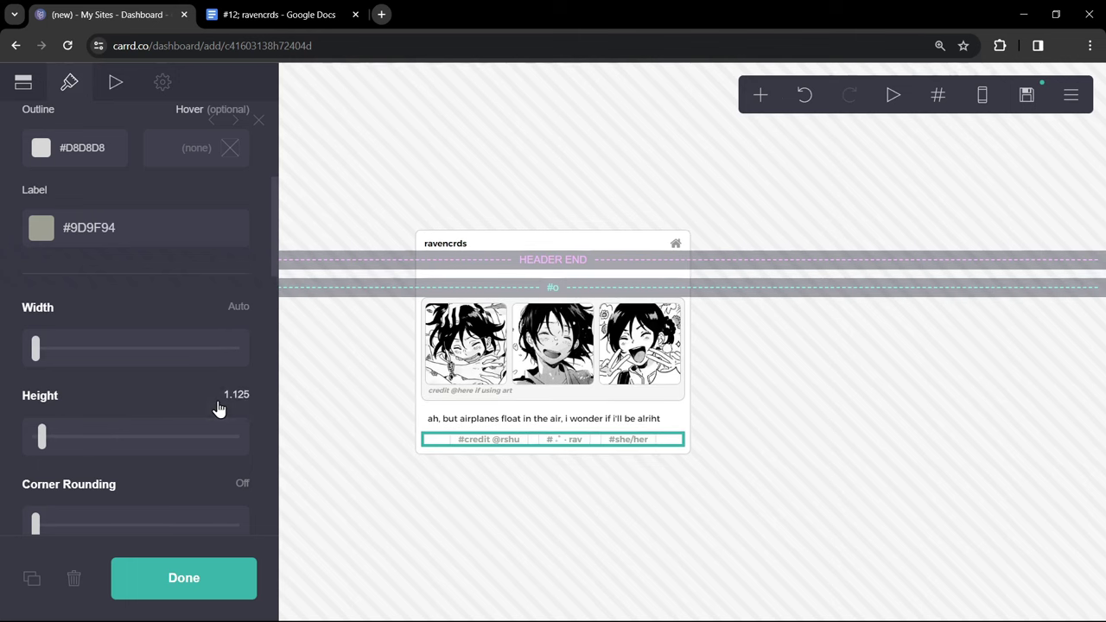
scroll(217, 407, "down", 2)
left_click(241, 296)
type(".5")
key("Return")
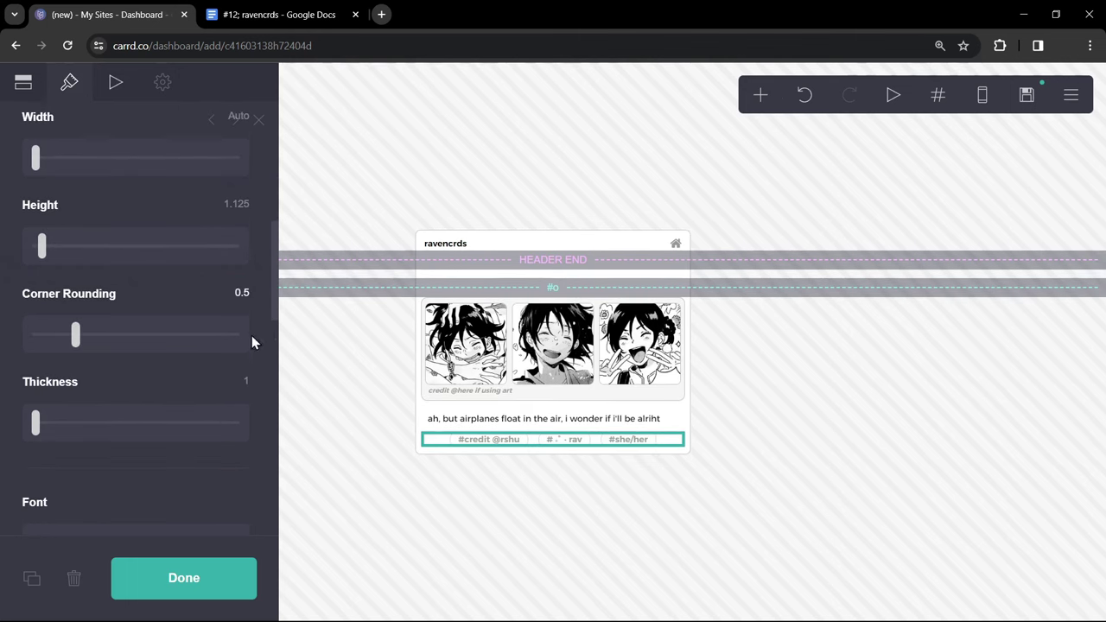
Set the buttons' outline thickness to 2 and their font size to 0.5
type("2")
key("Return")
scroll(247, 390, "down", 3)
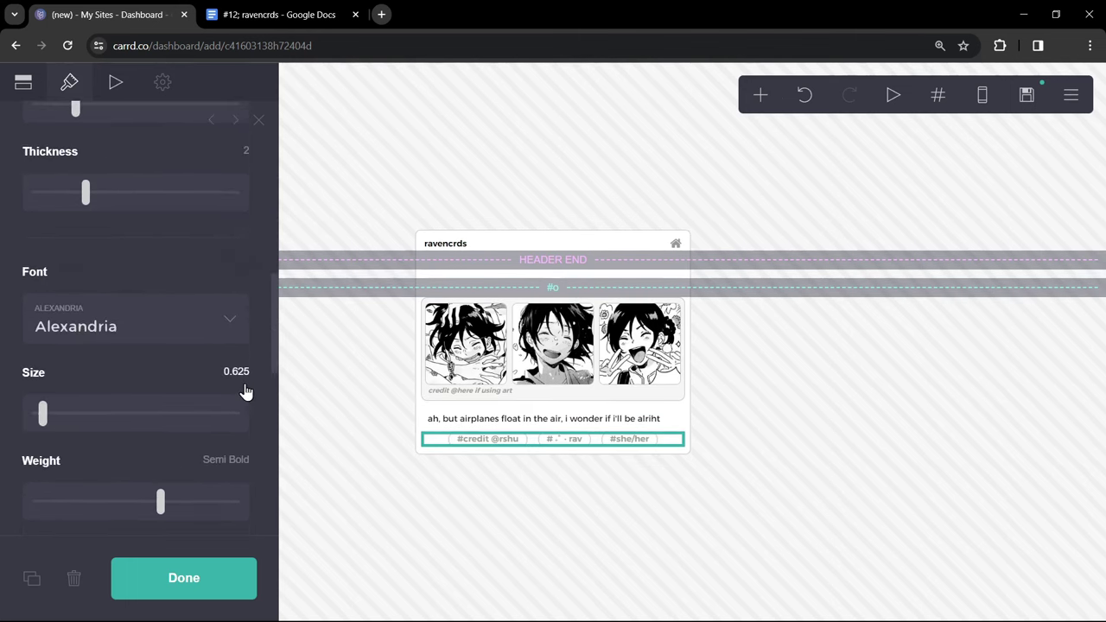
left_click(240, 378)
type(".5")
key("Return")
Set the spacing between the buttons to 0.25
scroll(240, 388, "down", 5)
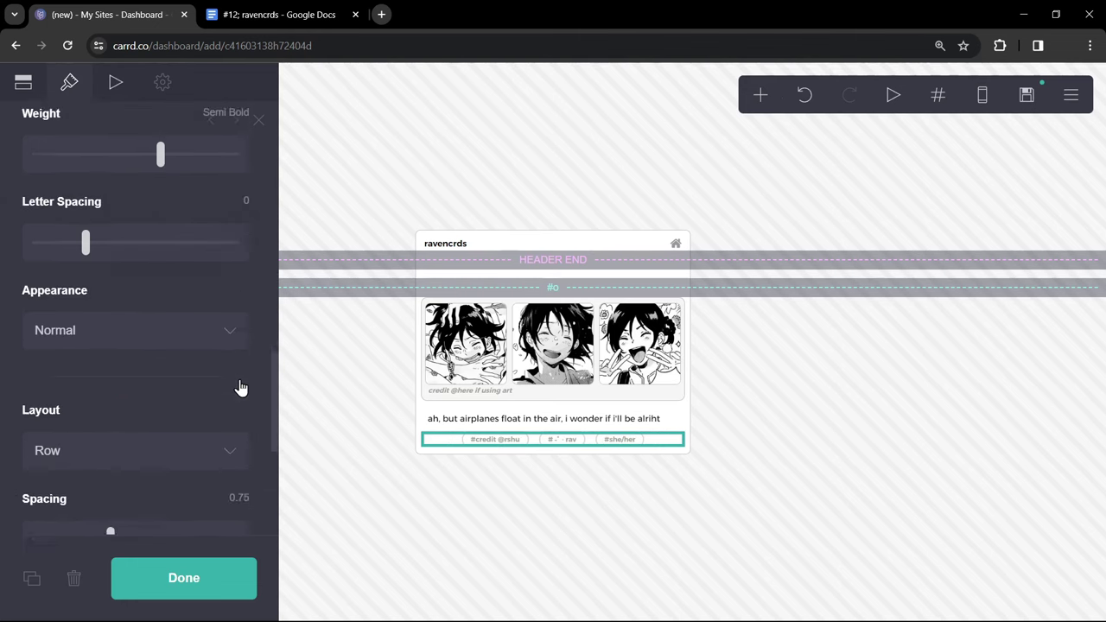
left_click(240, 389)
type(".25")
key("Return")
Switch the buttons' mobile settings to Manual and set the mobile layout to Default
scroll(239, 403, "down", 3)
left_click(226, 440)
scroll(229, 432, "down", 3)
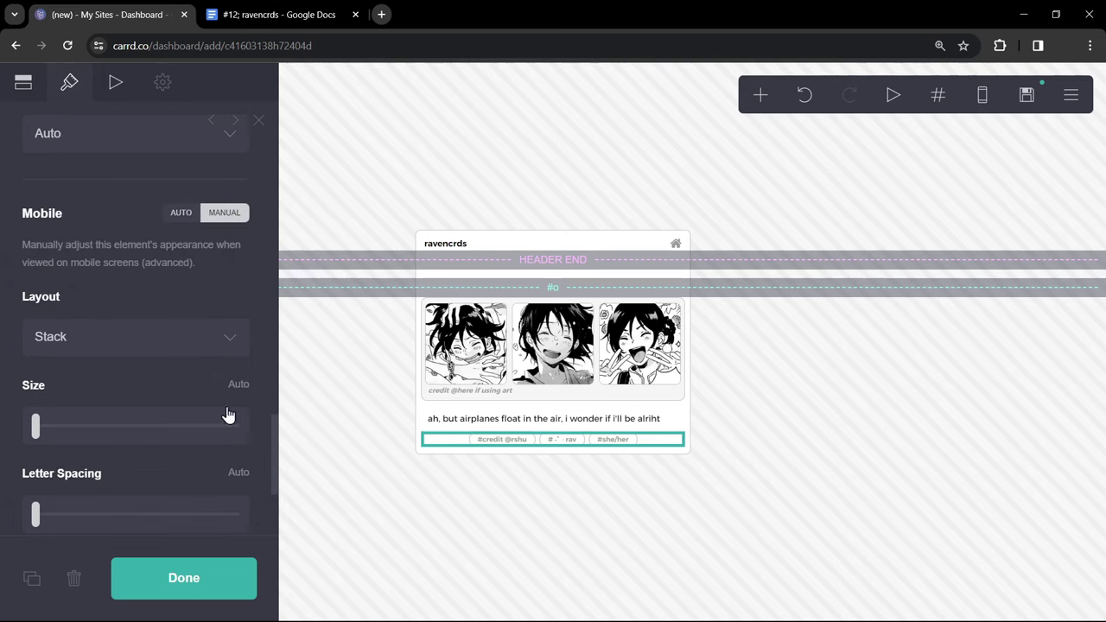
left_click(215, 338)
left_click(214, 364)
Set the buttons' alignment to Left
scroll(212, 362, "up", 3)
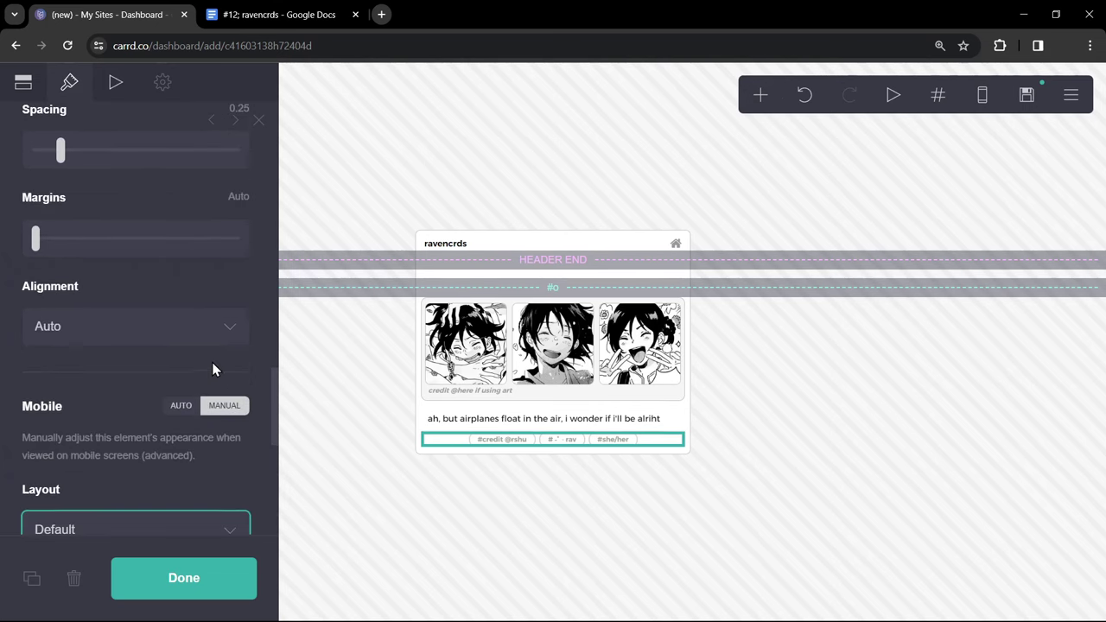
left_click(213, 337)
left_click(213, 369)
Add a horizontal divider below the buttons, with color #EBEBEB and its width set to Edge to Edge
left_click(760, 95)
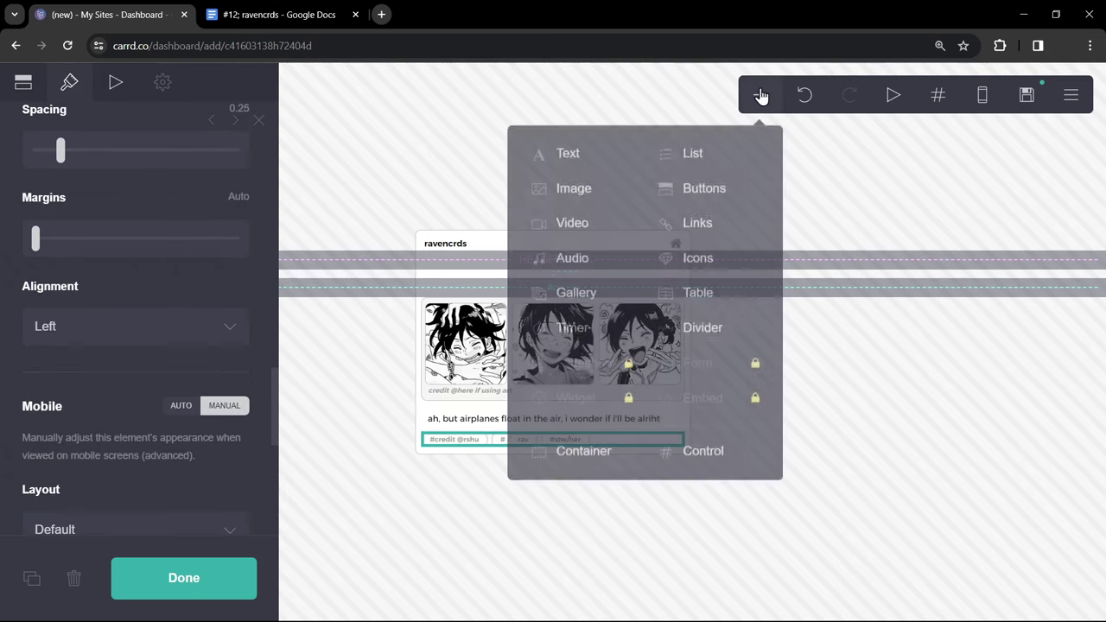
left_click(687, 323)
left_click(42, 416)
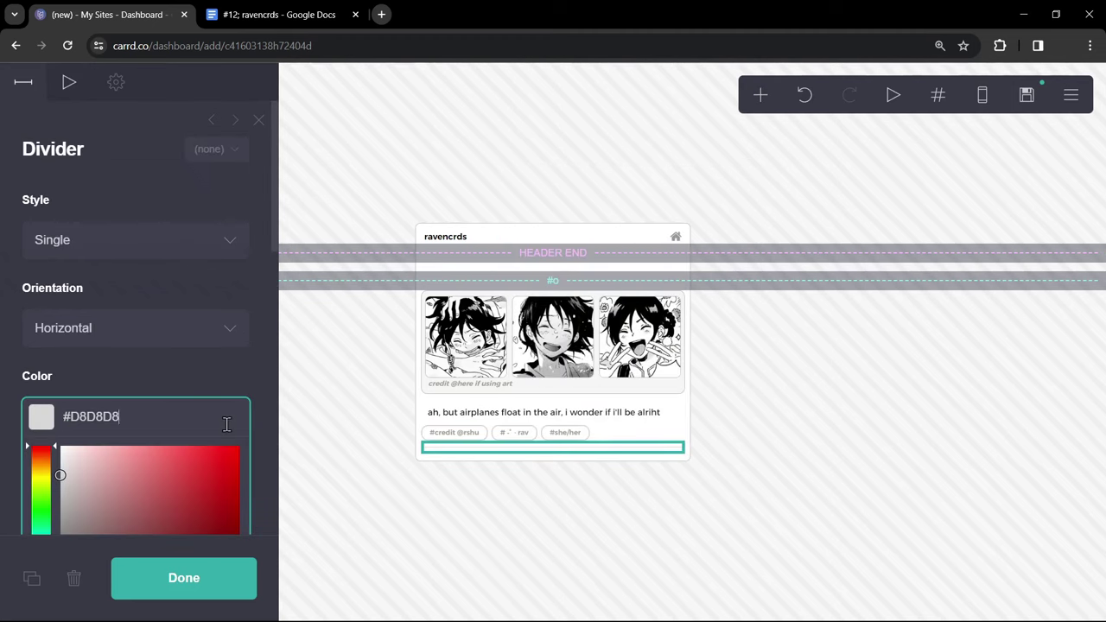
left_click(64, 452)
left_click(227, 425)
scroll(226, 424, "down", 2)
left_click_drag(204, 453, 220, 459)
Add a container below the divider and set its type to Columns
left_click(761, 95)
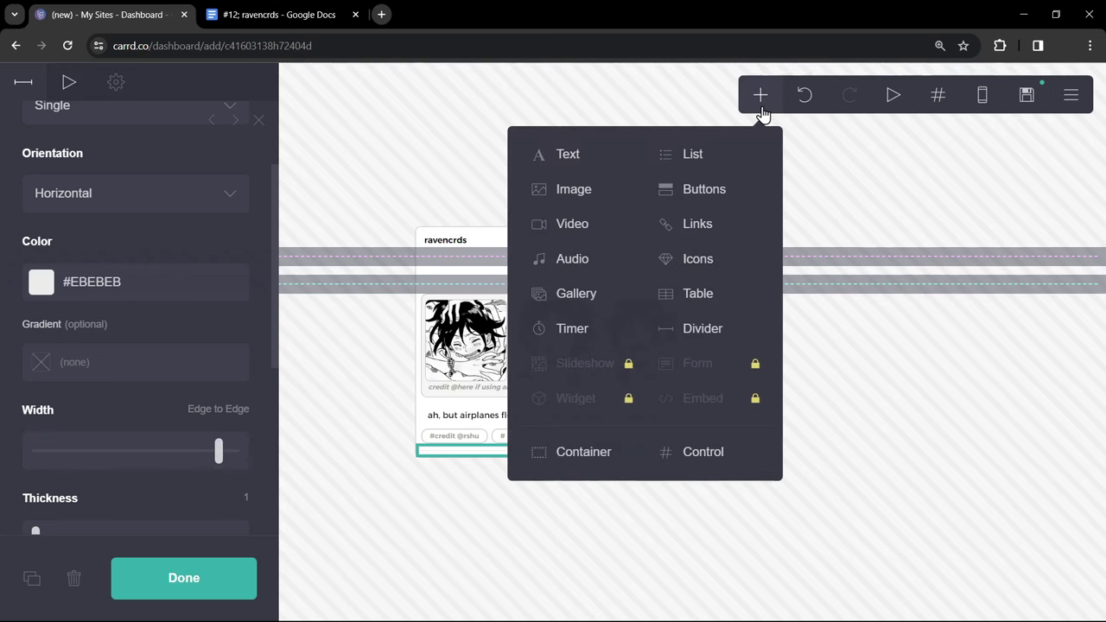
left_click(615, 453)
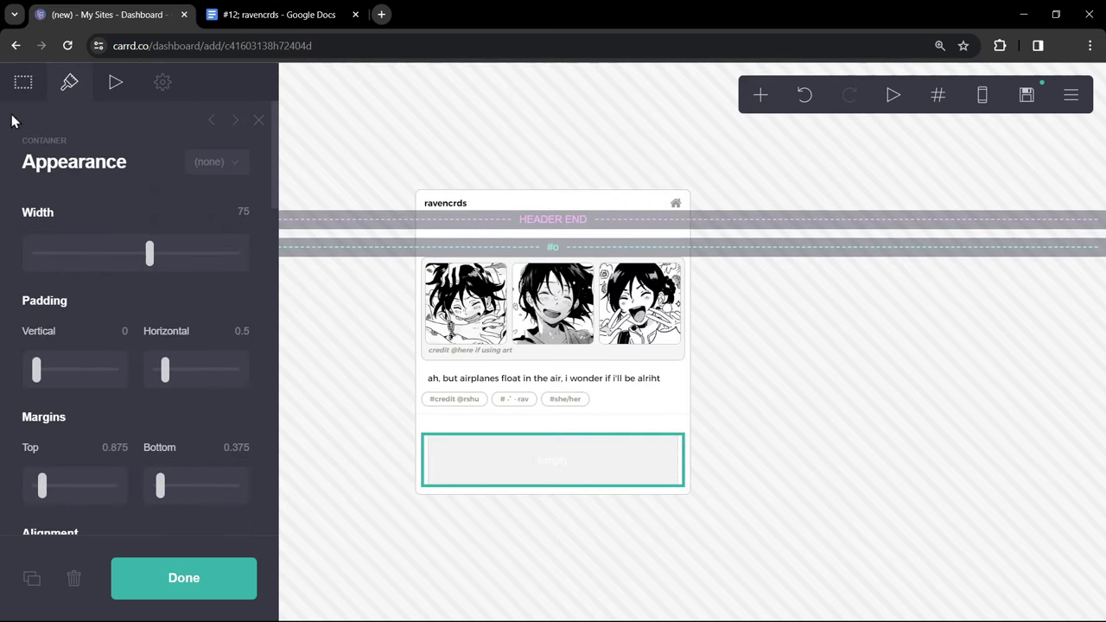
left_click(22, 94)
left_click(95, 231)
left_click(107, 285)
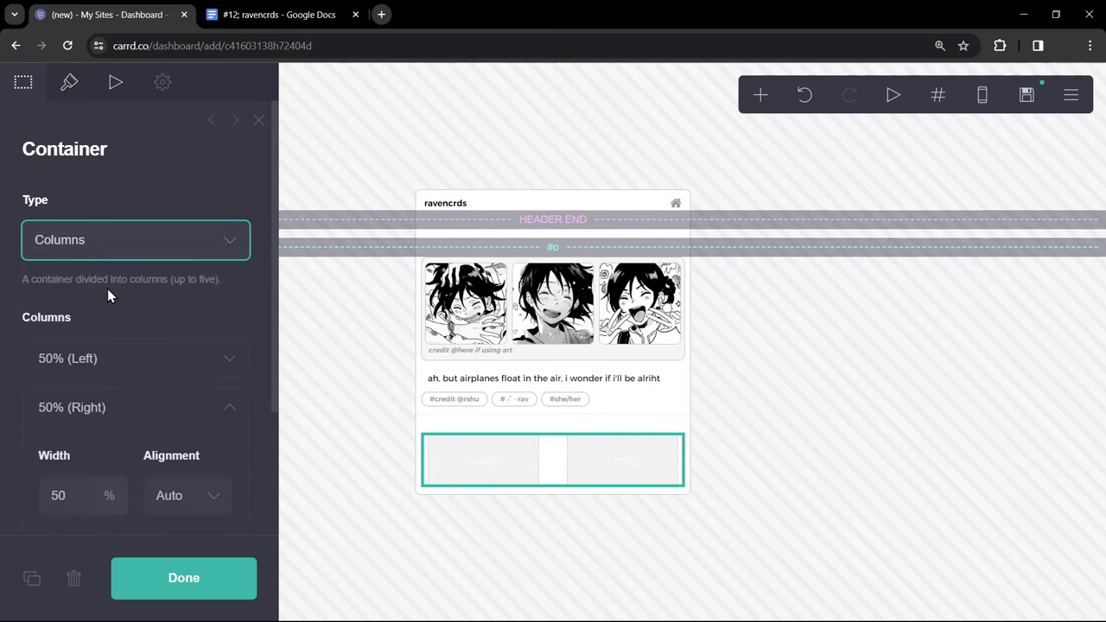
Set the columns container's horizontal padding to 0.25
left_click(70, 84)
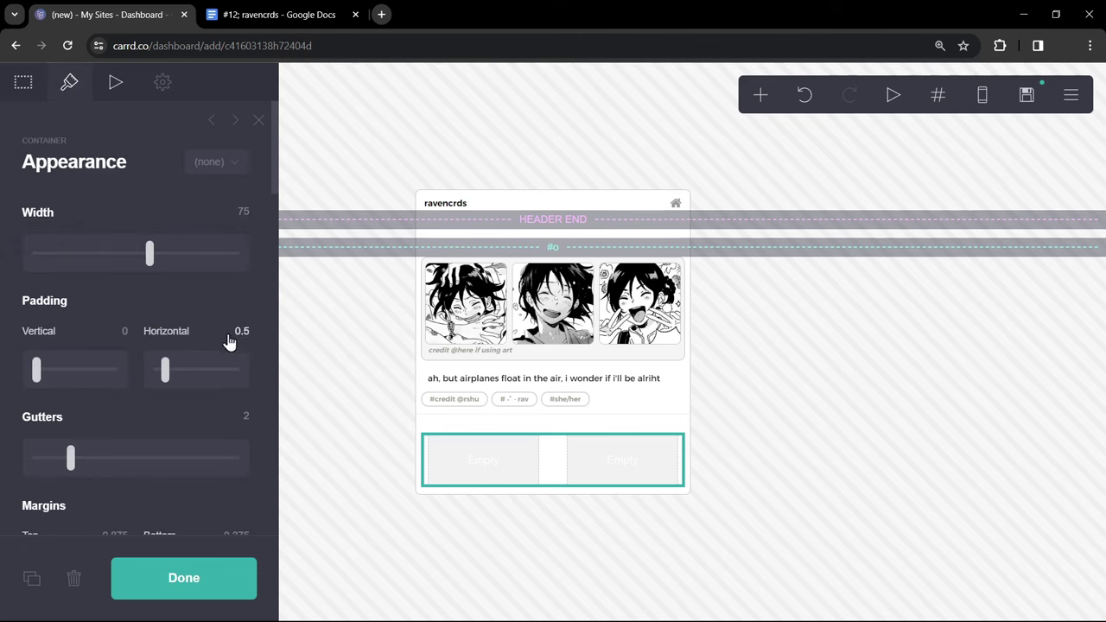
type("0.25")
key("Return")
scroll(223, 335, "down", 2)
Set the columns container's top and bottom margins to 0
left_click(117, 357)
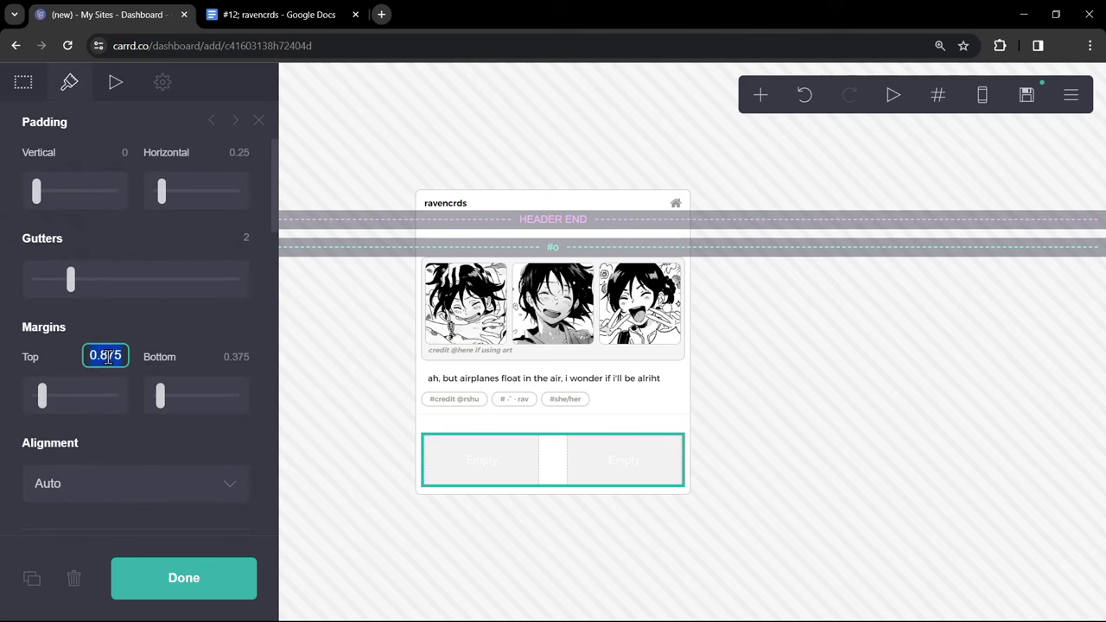
type("0")
key("Return")
left_click(235, 359)
type("0")
key("Return")
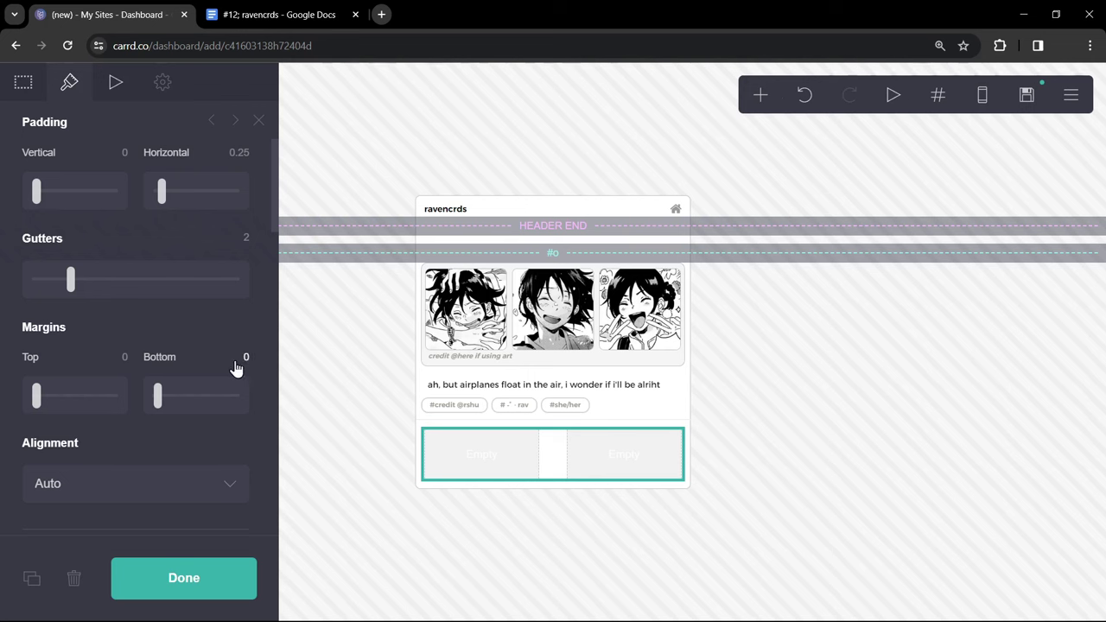
Set the columns container's top and bottom margins to Auto
left_click_drag(42, 403, 15, 406)
left_click_drag(156, 408, 139, 402)
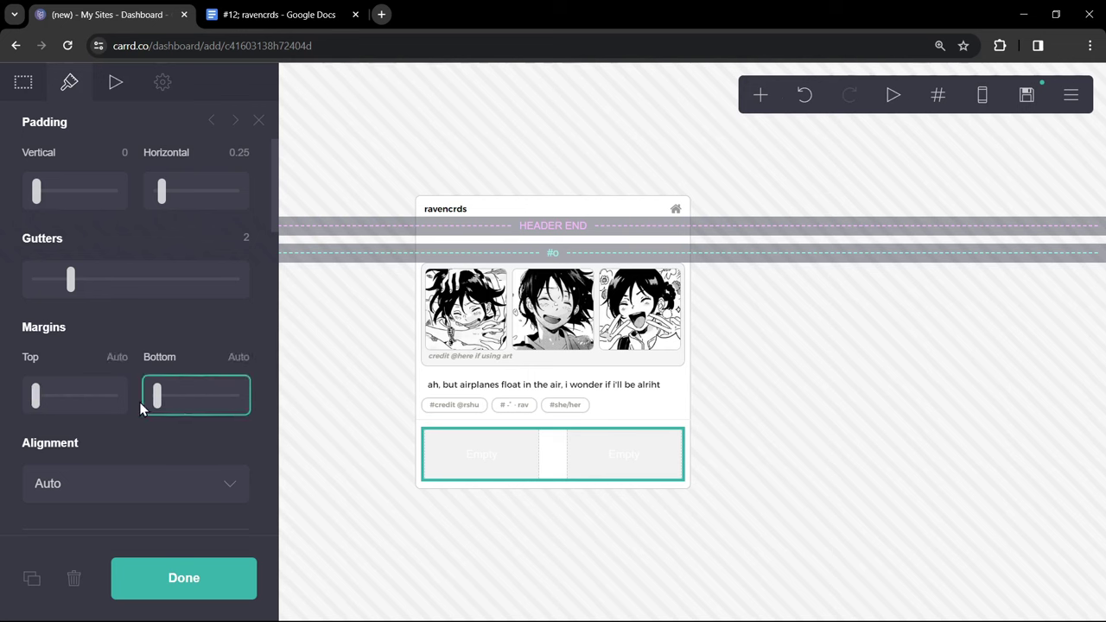
scroll(140, 402, "down", 7)
scroll(139, 402, "down", 2)
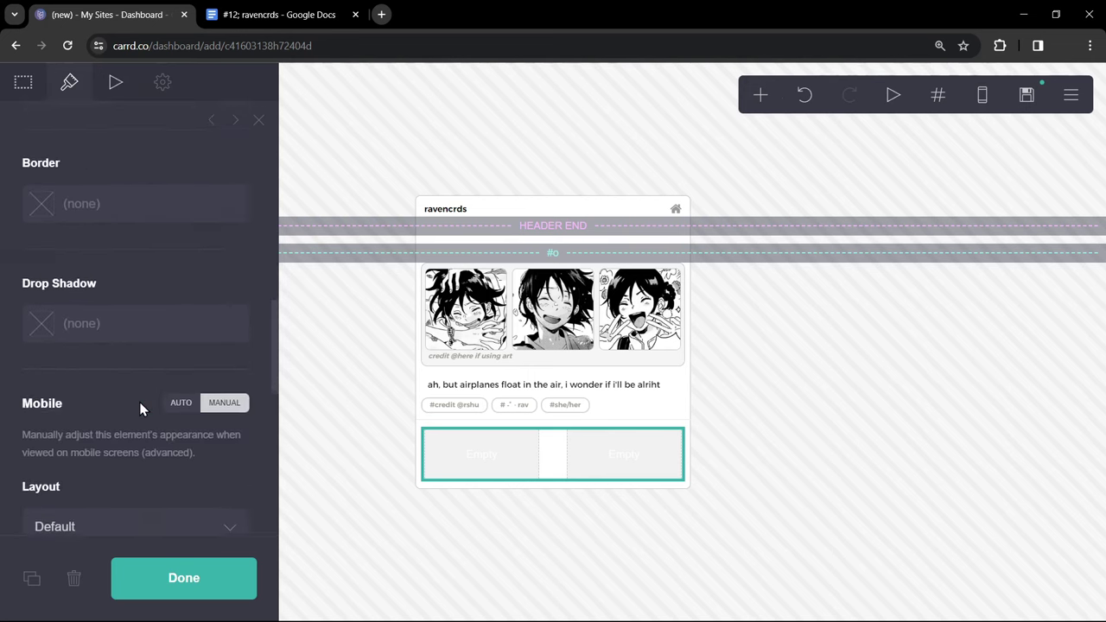
Add a text element in the container's left column with the content "243 Notes"
left_click(745, 110)
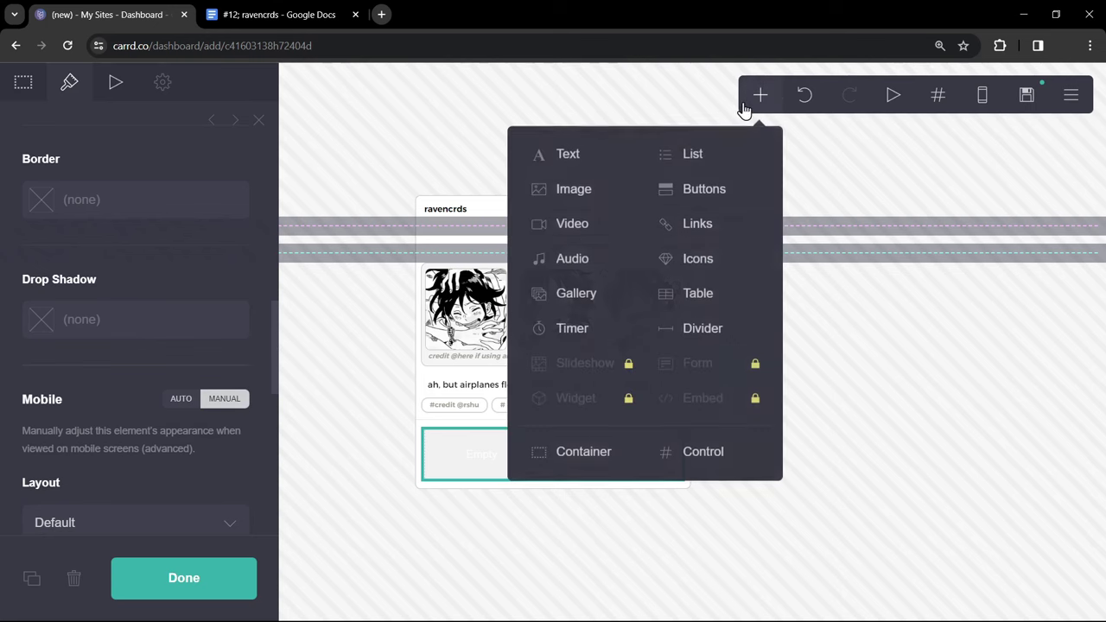
left_click(612, 153)
left_click(15, 102)
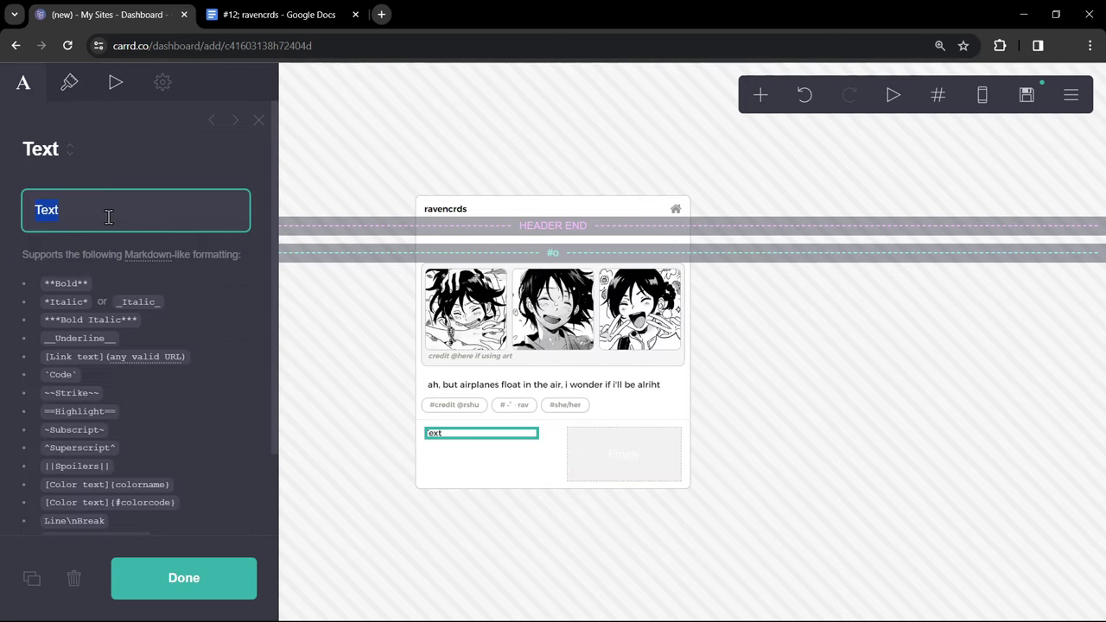
type("243 Notes")
Set the "243 Notes" text's color to #838282 and increase its font weight
left_click(69, 82)
left_click(159, 253)
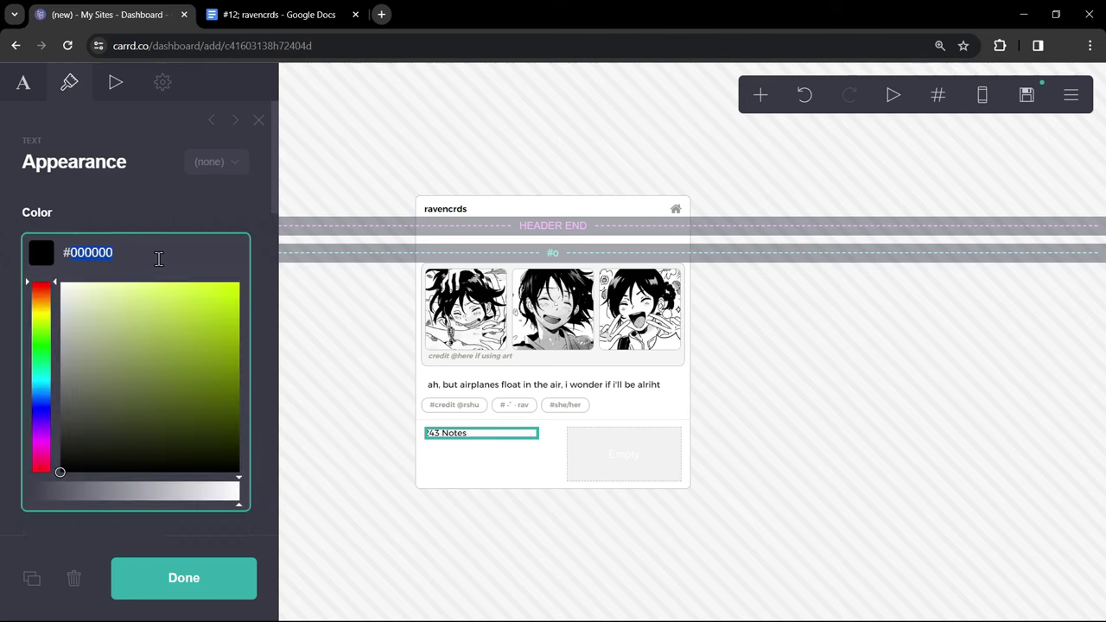
type("#838282")
key("Return")
scroll(159, 259, "down", 2)
left_click_drag(112, 336, 158, 339)
scroll(158, 342, "down", 8)
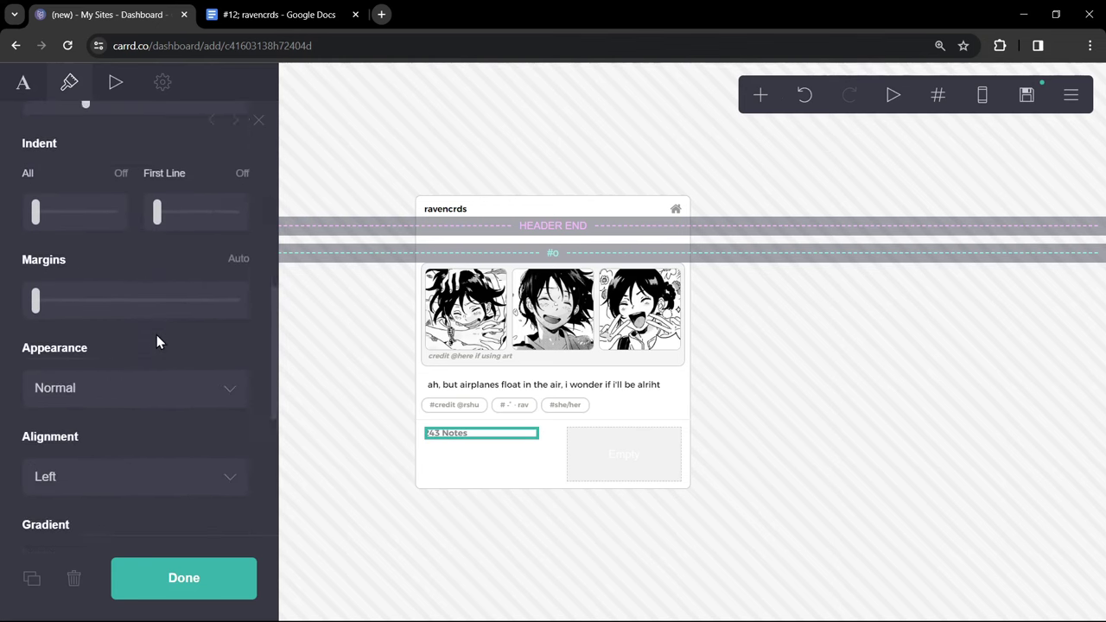
scroll(156, 336, "down", 1)
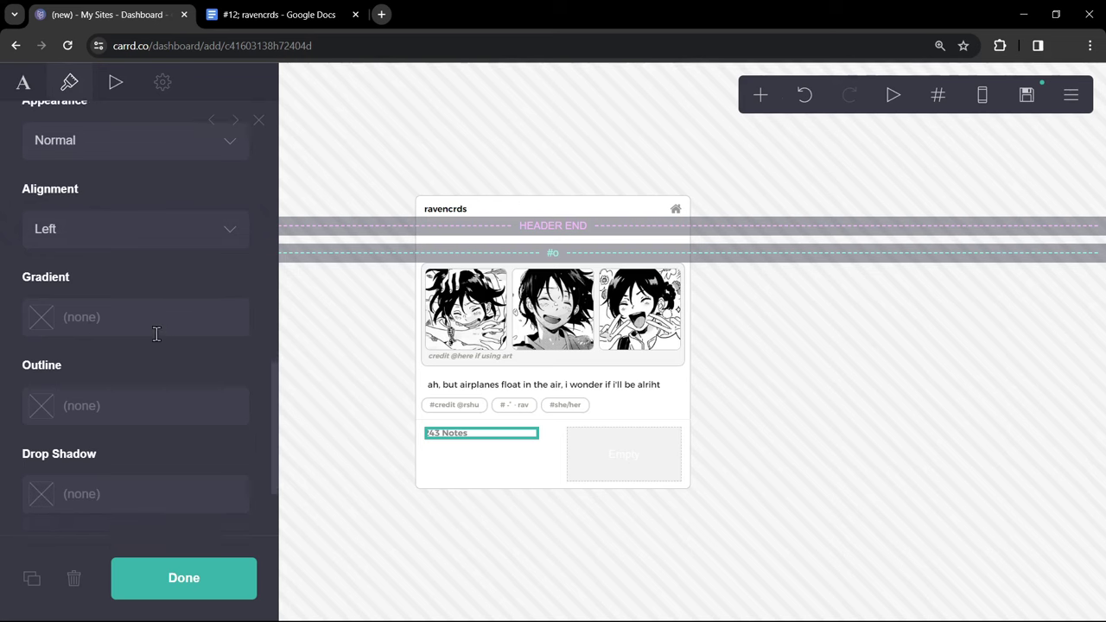
Add an icons element and move it into the right column beside the "243 Notes" text
left_click(755, 106)
left_click(736, 259)
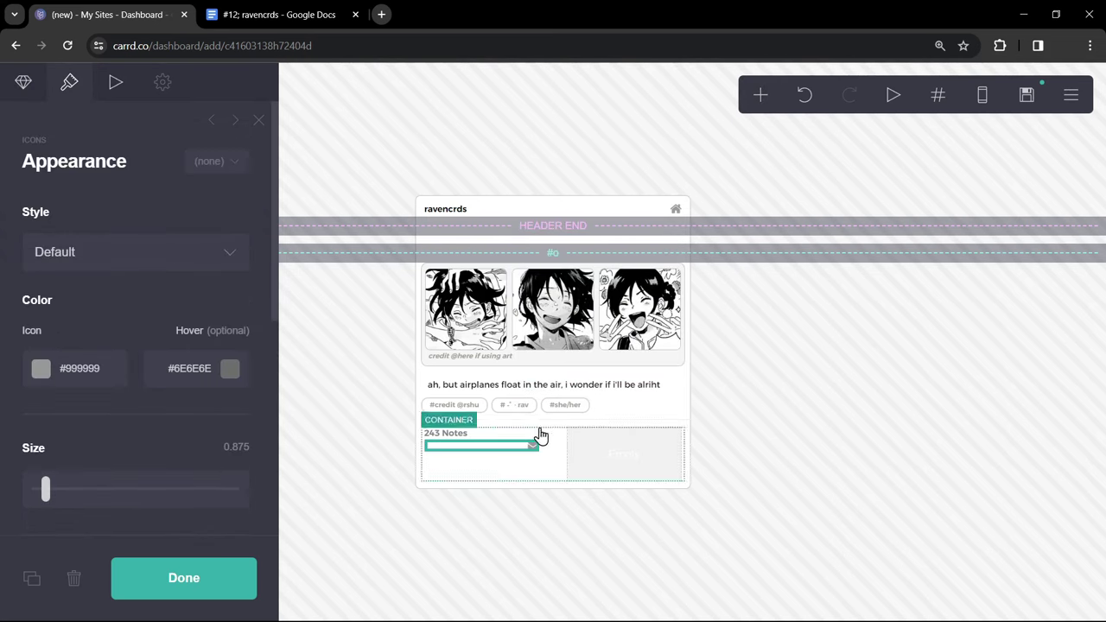
left_click_drag(540, 434, 607, 451)
Set the first icon's type to Message and give it its own hover color
left_click(22, 83)
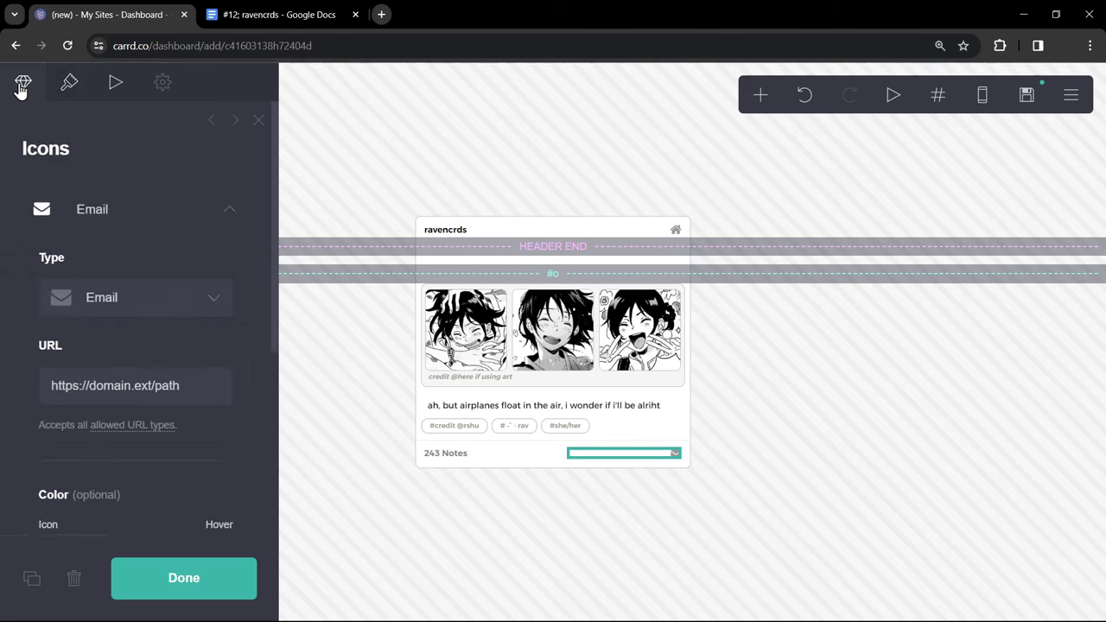
left_click(151, 303)
type("mes")
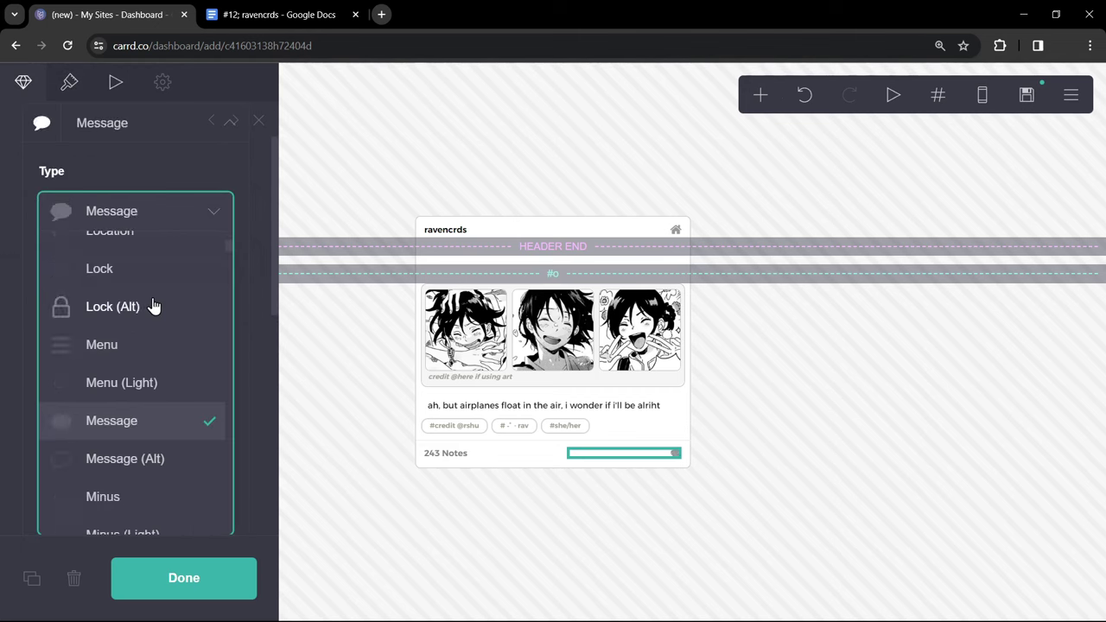
key("Return")
left_click(179, 478)
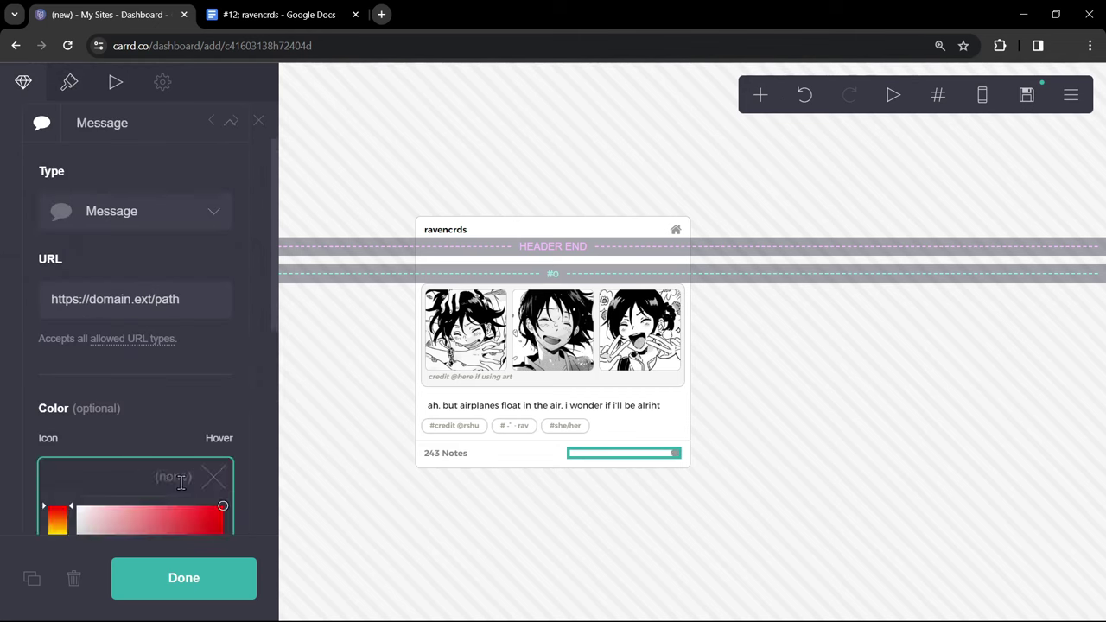
Add a second icon of type Refresh with the hover color #00BB7B
scroll(182, 483, "down", 3)
left_click(181, 489)
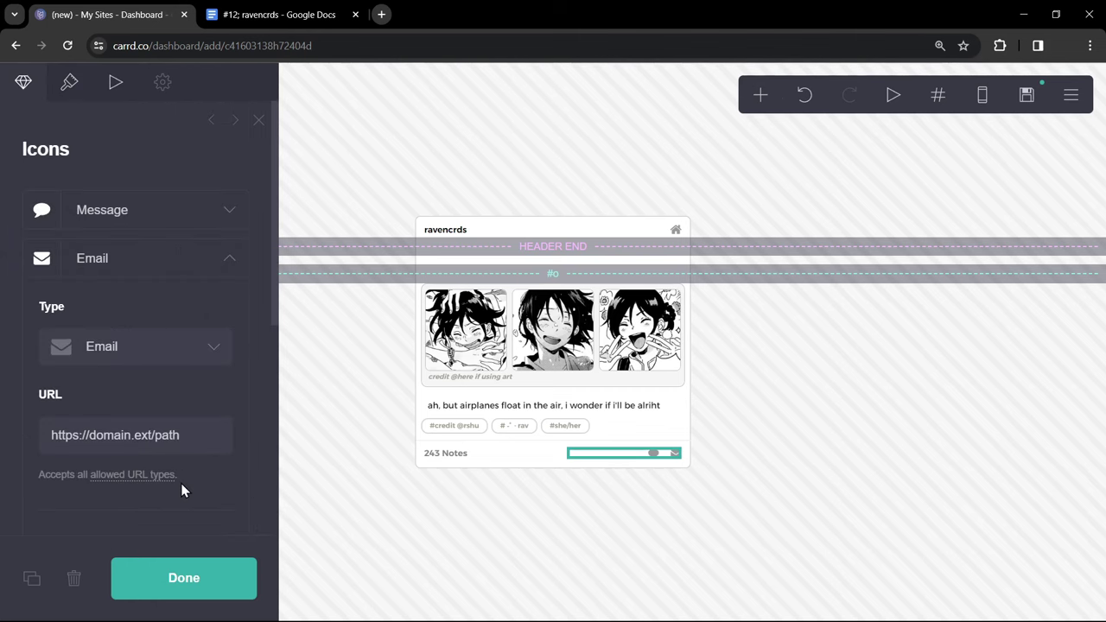
left_click(202, 363)
type("ref")
key("Return")
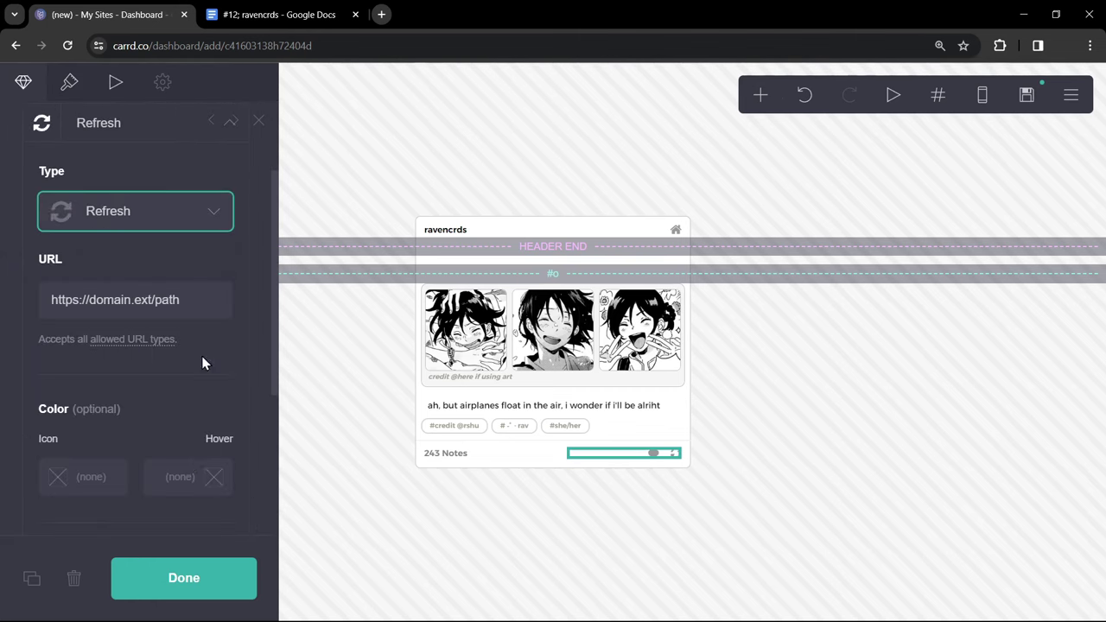
left_click(183, 475)
Add a third icon of type Heart with the hover color #F91880
scroll(183, 482, "down", 3)
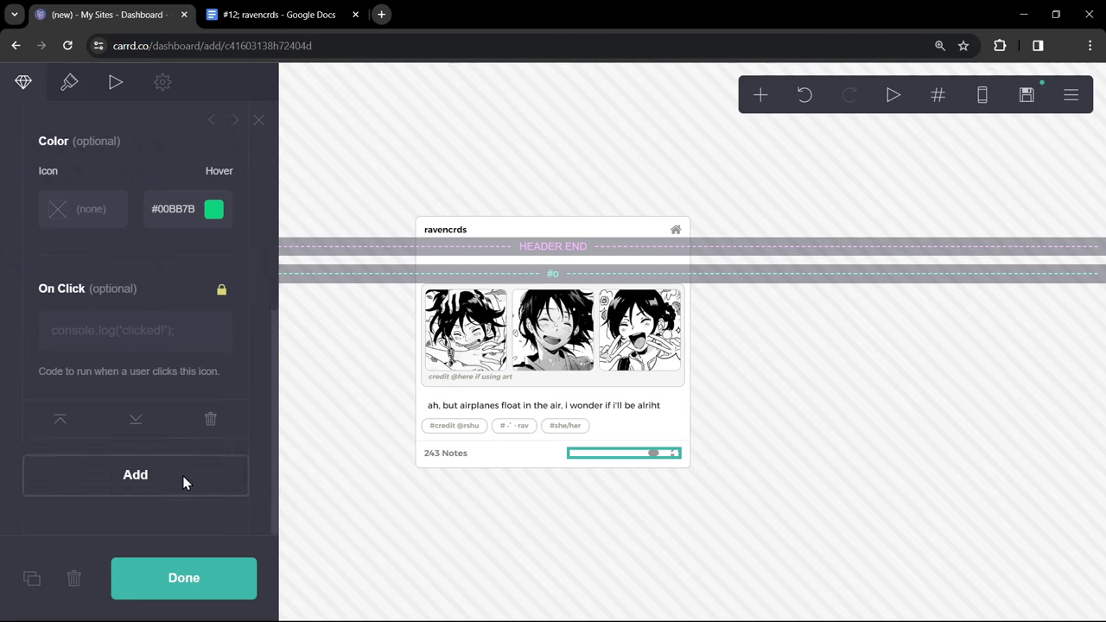
left_click(176, 482)
left_click(179, 416)
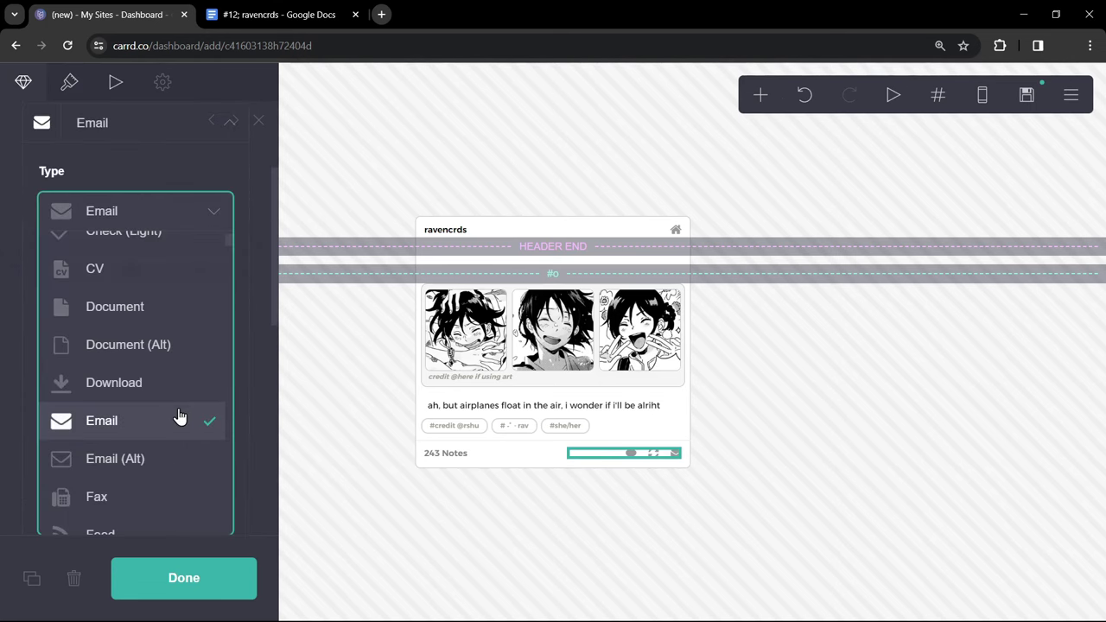
type("h")
key("Return")
left_click(179, 476)
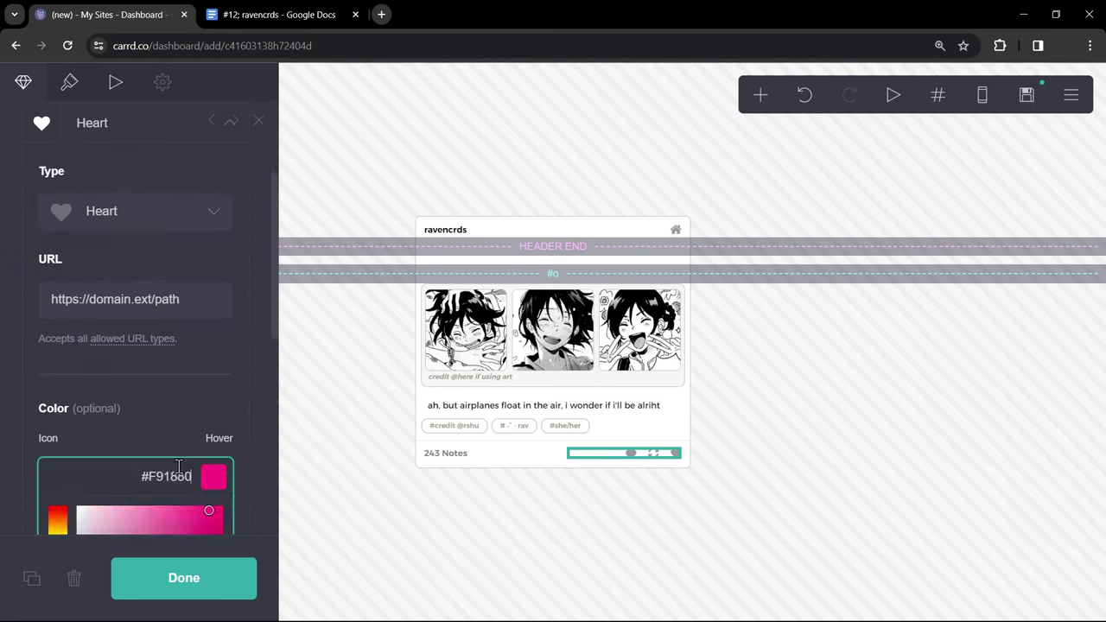
left_click(179, 475)
Clear the shared hover color in the icons element's appearance settings
left_click(54, 90)
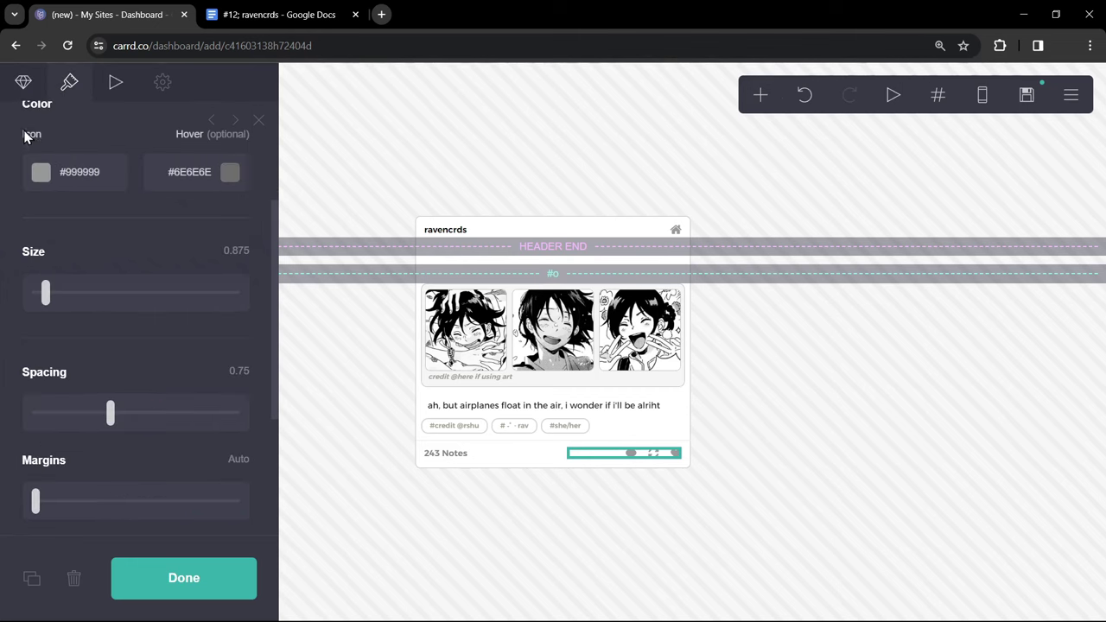
scroll(26, 138, "up", 3)
left_click(169, 363)
key("BackSpace")
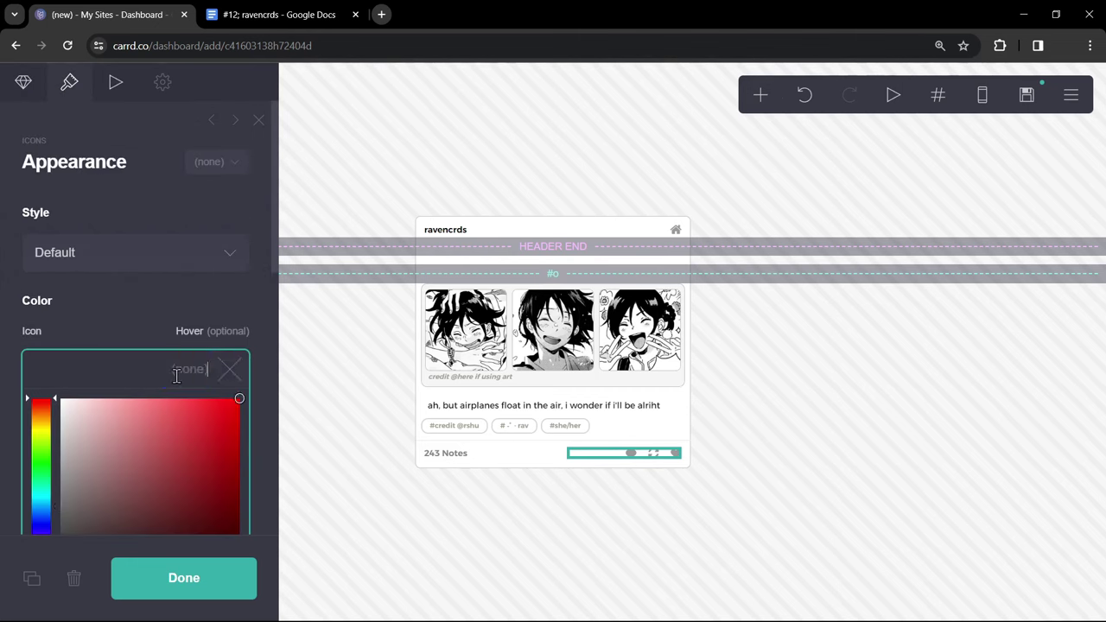
key("Return")
Set the icons' size to 0.75 and their spacing to 0.25
left_click(229, 453)
scroll(230, 453, "down", 3)
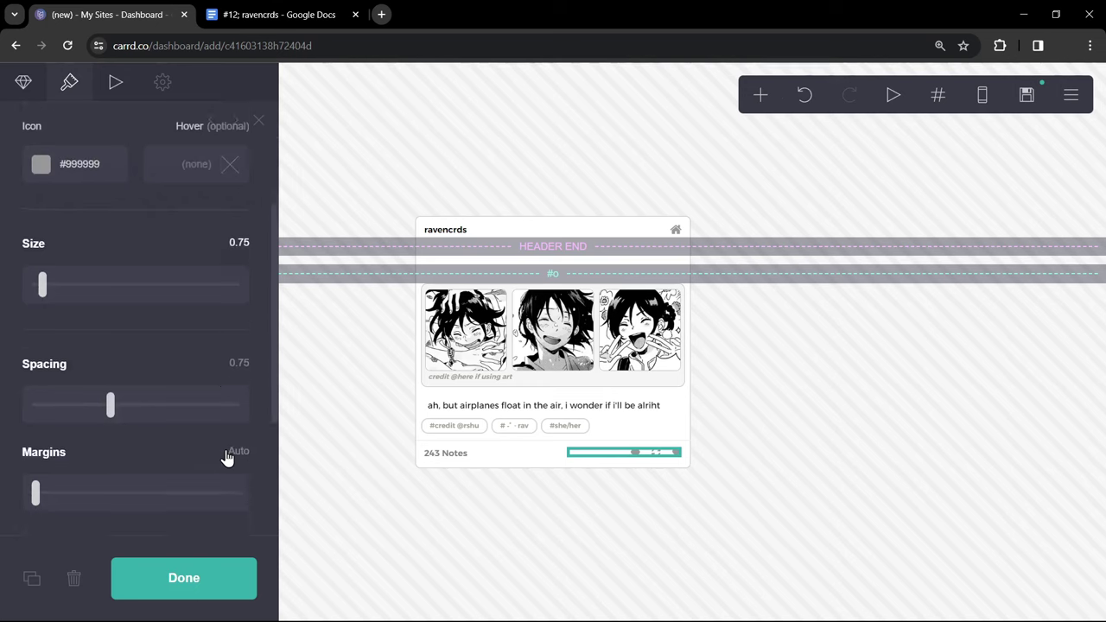
left_click(239, 309)
type("0.25")
key("Return")
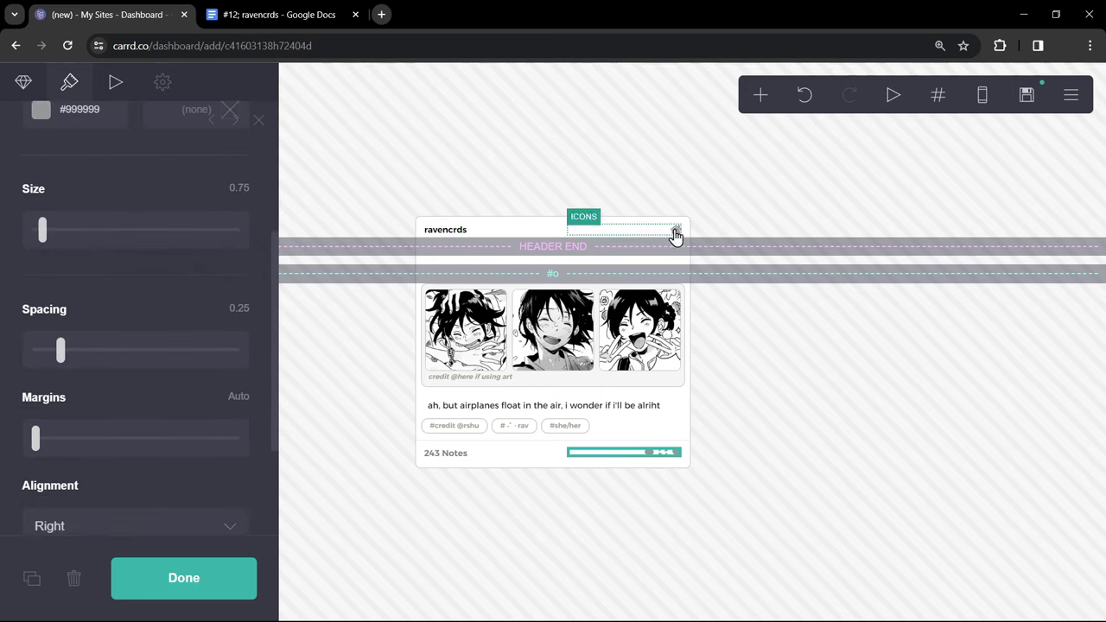
Add a section break below the notes row and name it "i"
left_click(759, 97)
left_click(696, 443)
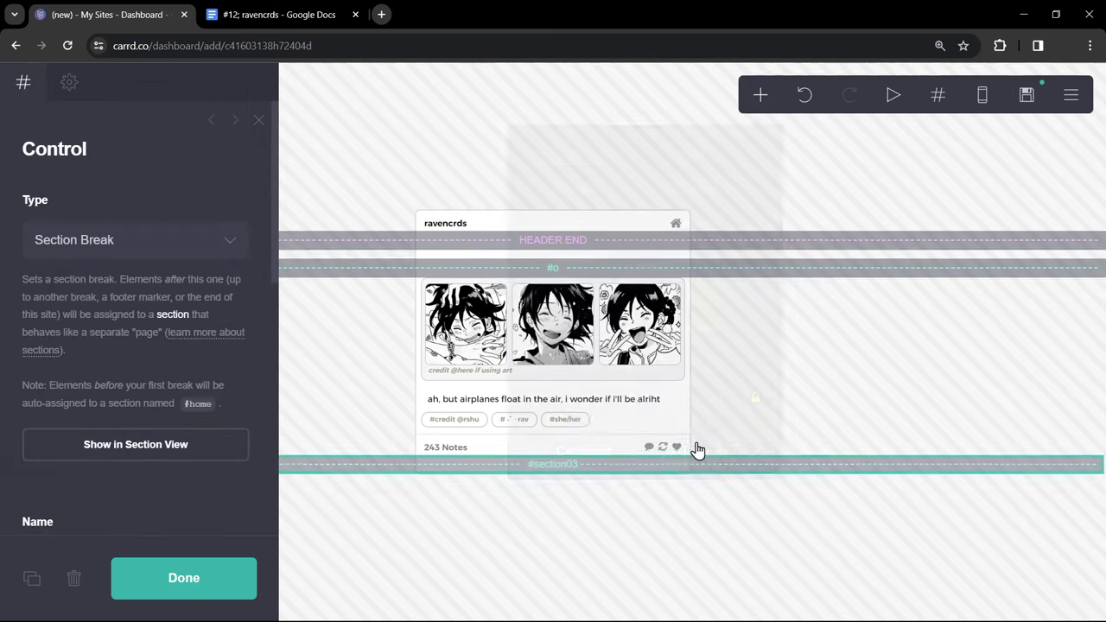
scroll(263, 464, "down", 3)
left_click(170, 339)
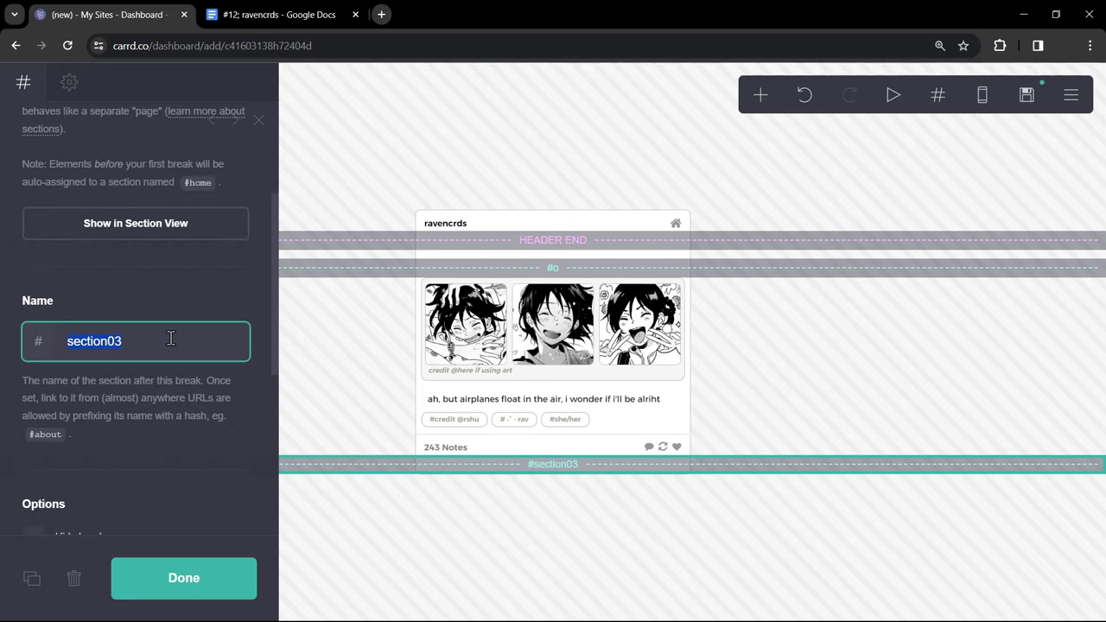
type("i")
Add a columns container below the #i section break and set its second column's width to 20
left_click(758, 97)
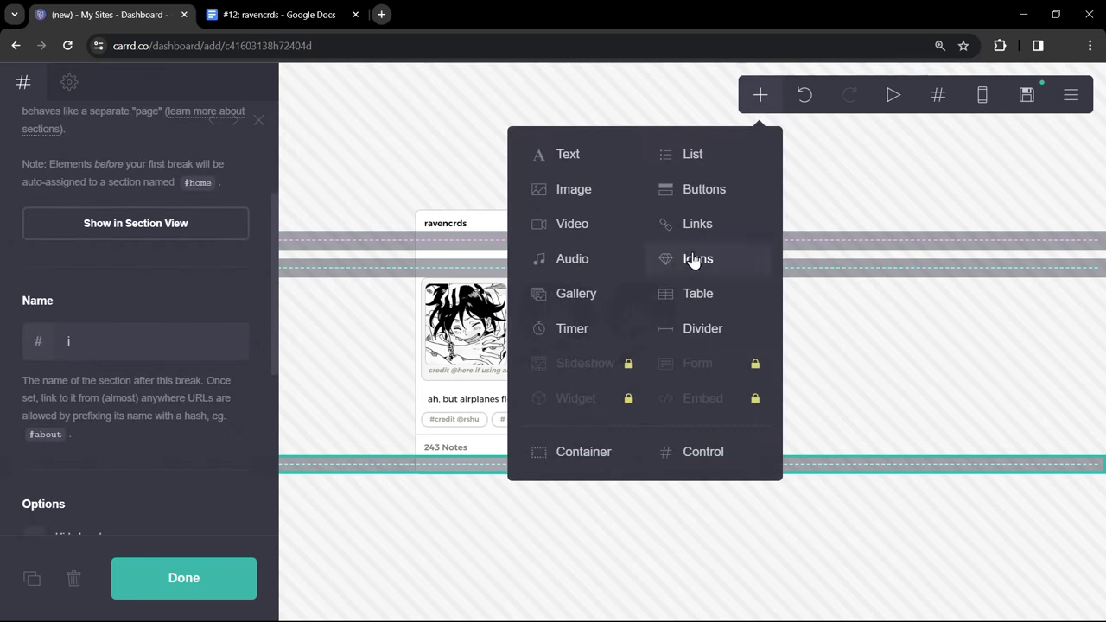
left_click(603, 452)
left_click(27, 85)
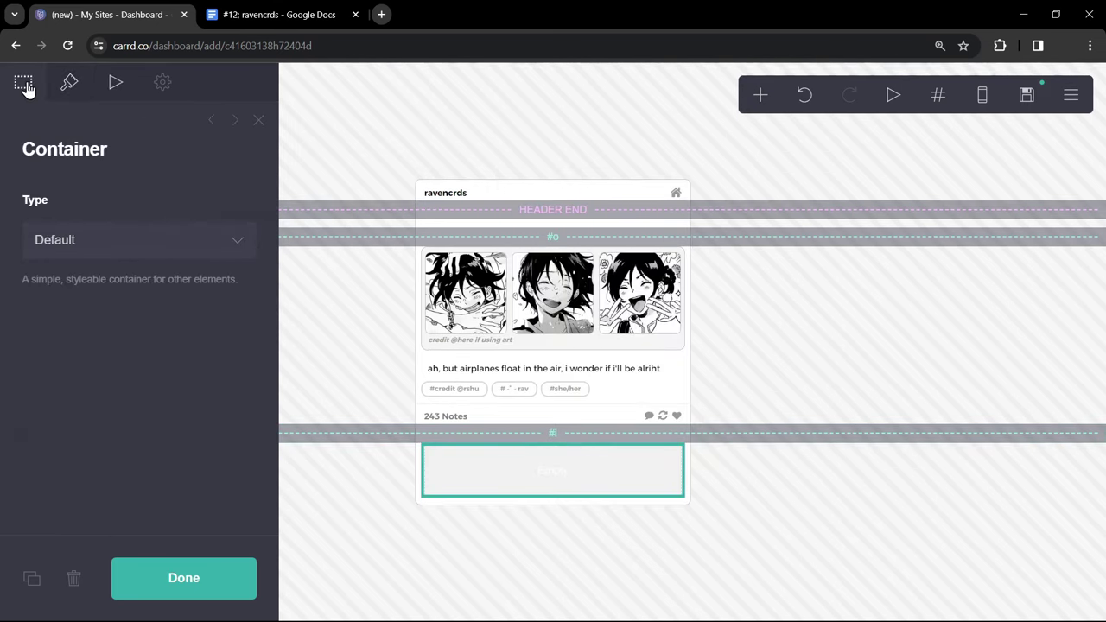
left_click(125, 250)
left_click(127, 283)
left_click(75, 491)
type("20")
left_click(78, 460)
Set the new container's vertical padding to 0.25 and its gutters to Auto
left_click(71, 86)
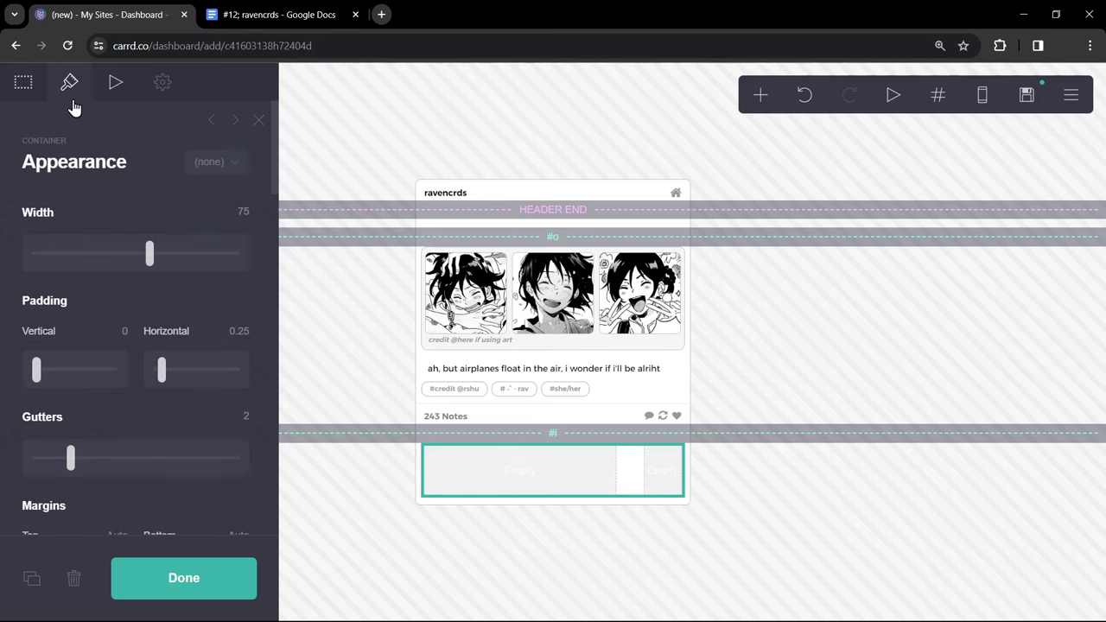
type("0.25")
key("Return")
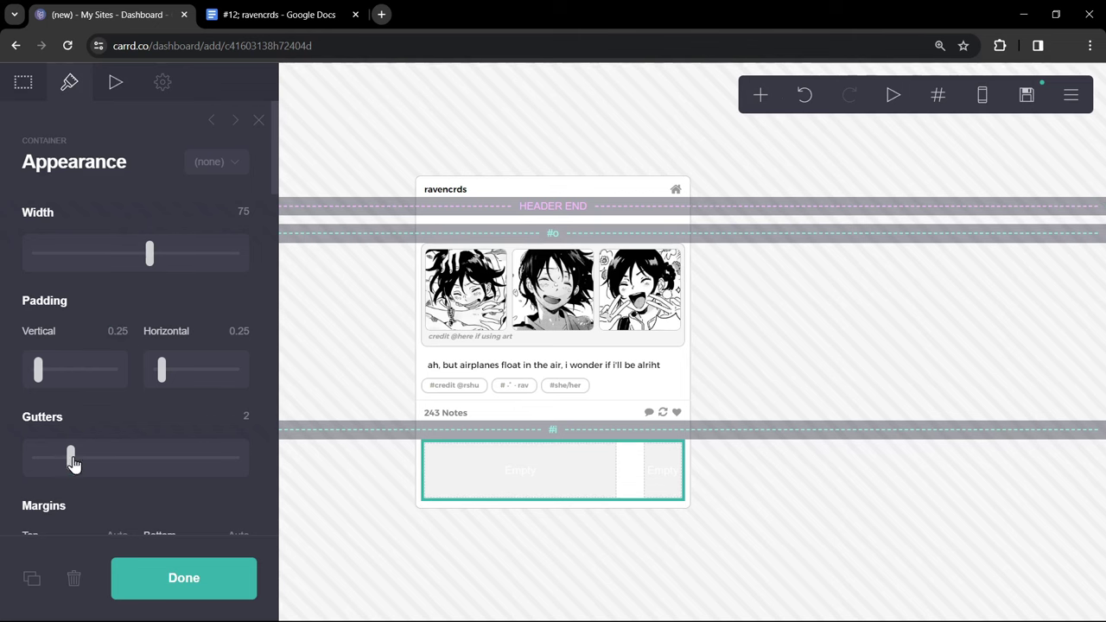
left_click_drag(74, 462, 22, 461)
Give the container a #F6F6F7 color background and a corner rounding of 0.5
scroll(24, 466, "down", 2)
scroll(22, 462, "down", 5)
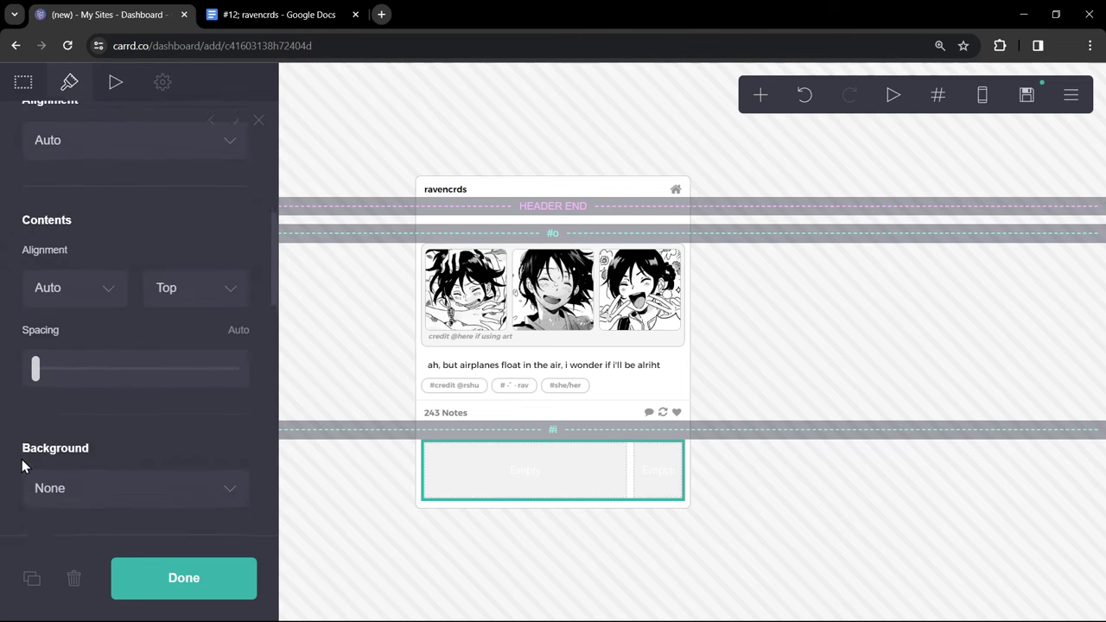
left_click(170, 343)
left_click(170, 350)
key("Down")
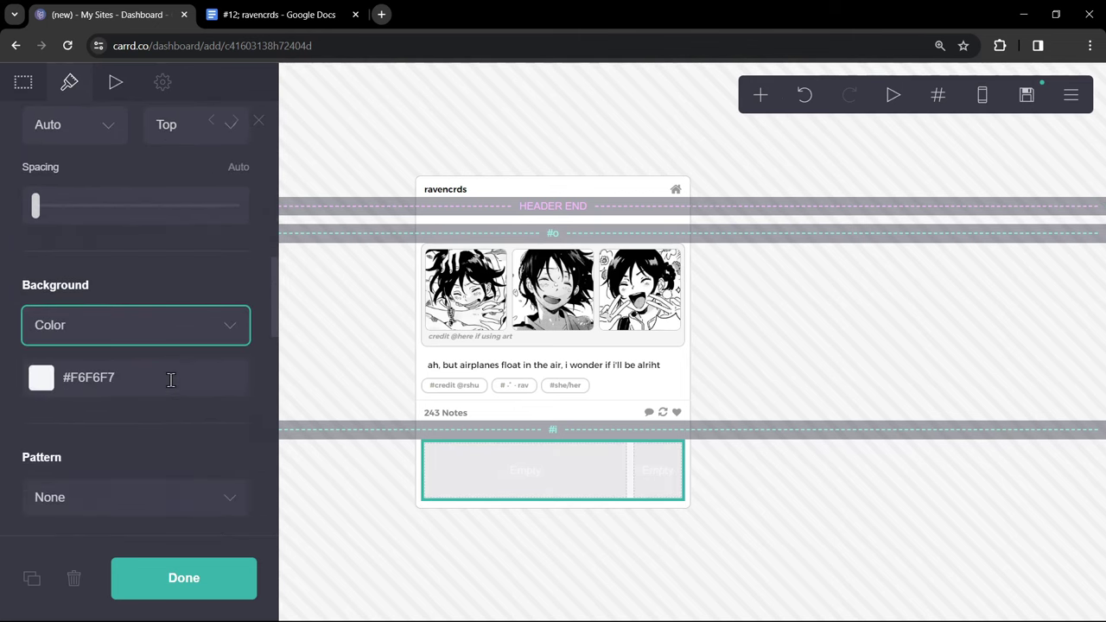
left_click(167, 378)
scroll(171, 380, "up", 5)
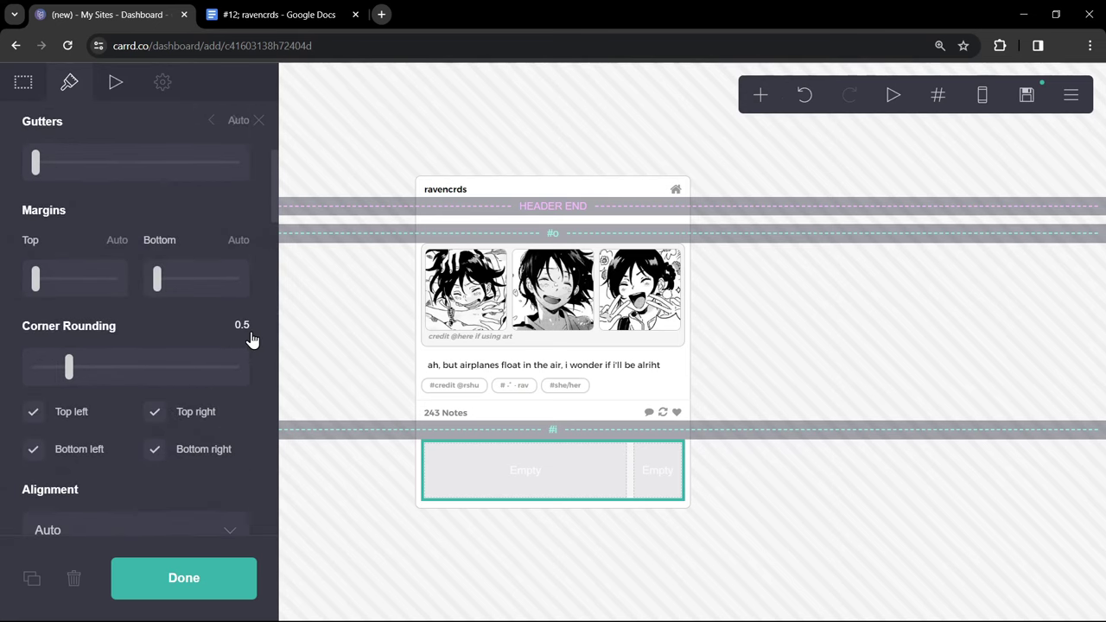
Center the container's contents vertically and set its border color to #C4C4C4
scroll(170, 380, "down", 4)
left_click(229, 328)
left_click(229, 366)
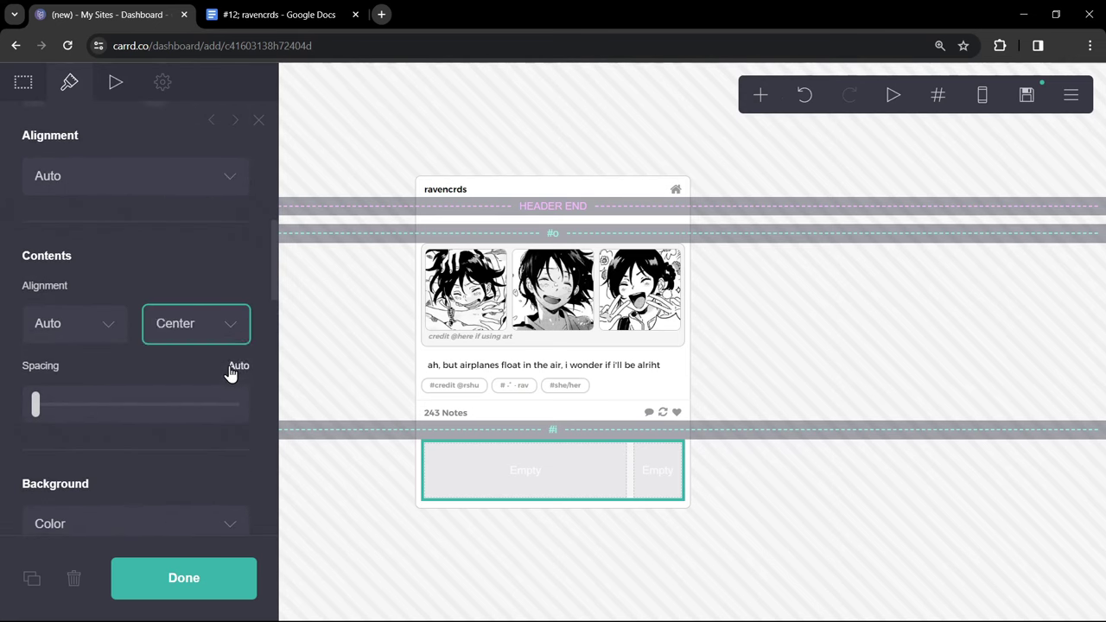
scroll(229, 373, "down", 5)
left_click(195, 383)
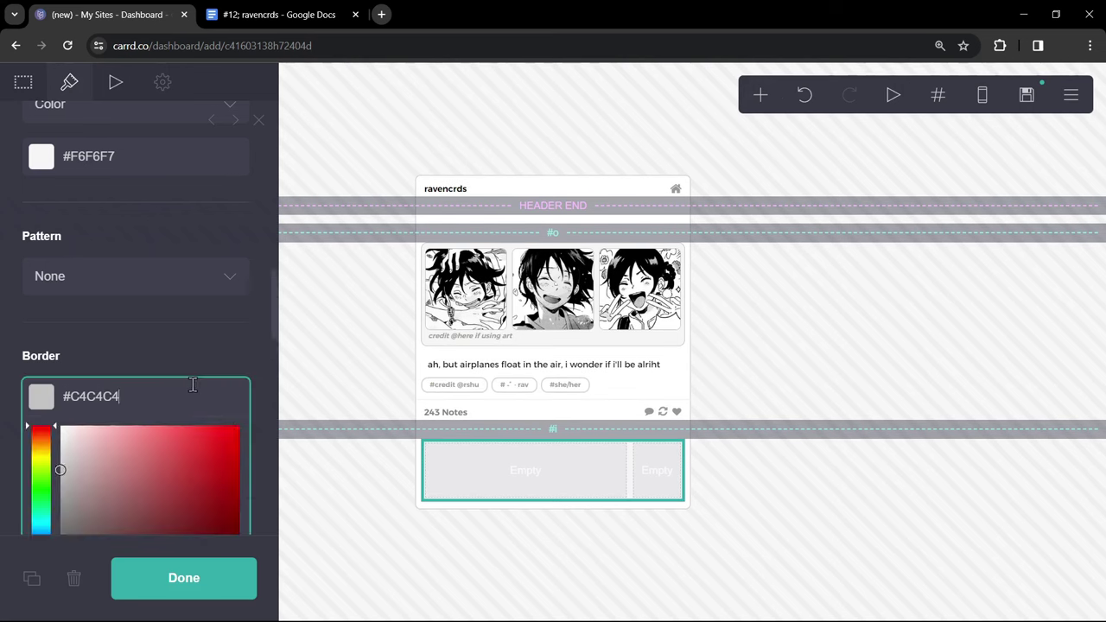
scroll(193, 389, "down", 5)
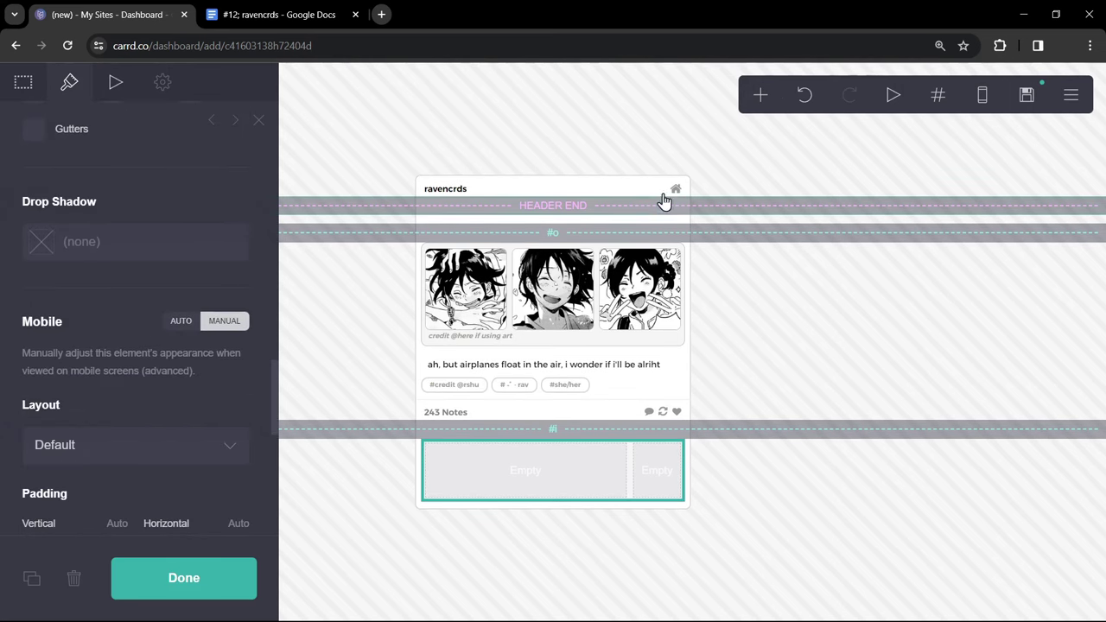
Add a text element in the container's left column with the asker's name in bold followed by "asked:"
left_click(759, 95)
left_click(609, 159)
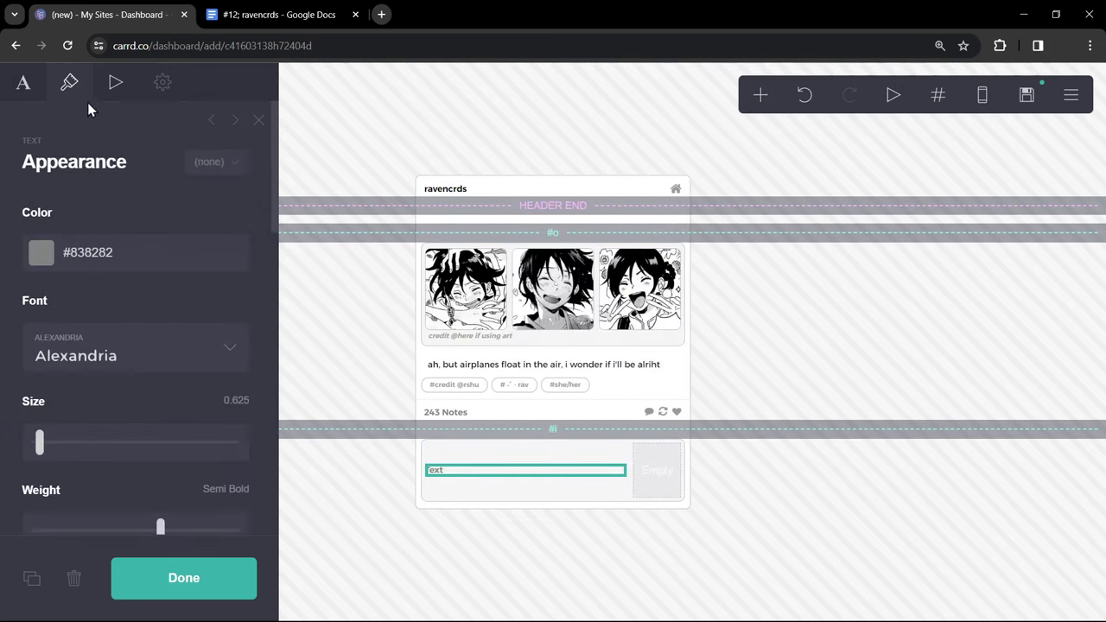
left_click(25, 88)
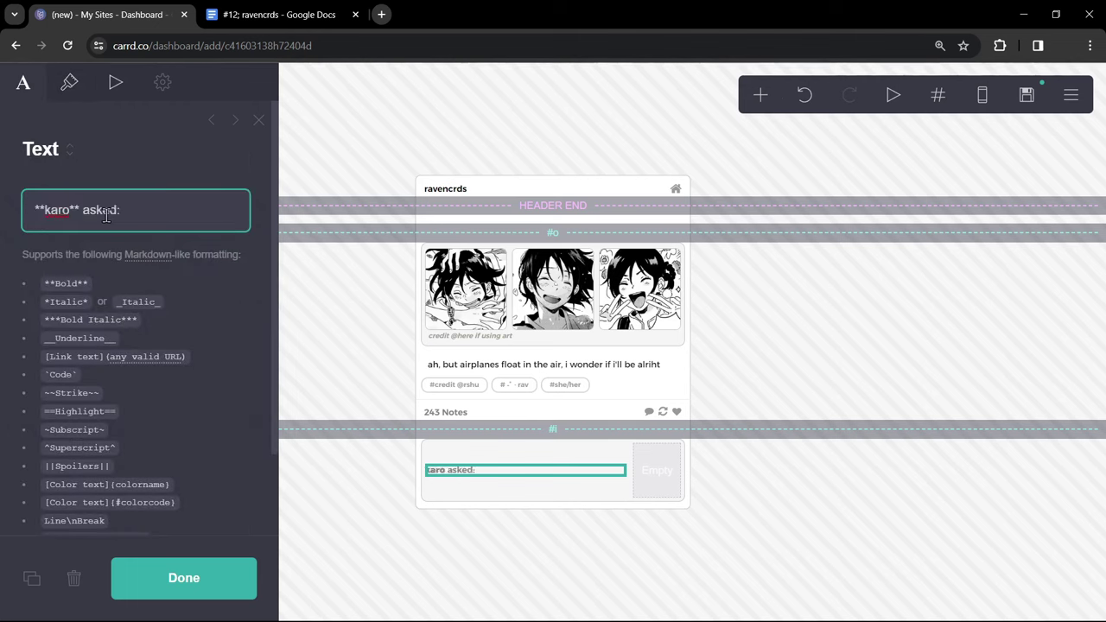
Set the "asked:" text's color to #9D9F94 and its line spacing to 1.25
left_click(68, 83)
left_click(149, 243)
left_click(148, 243)
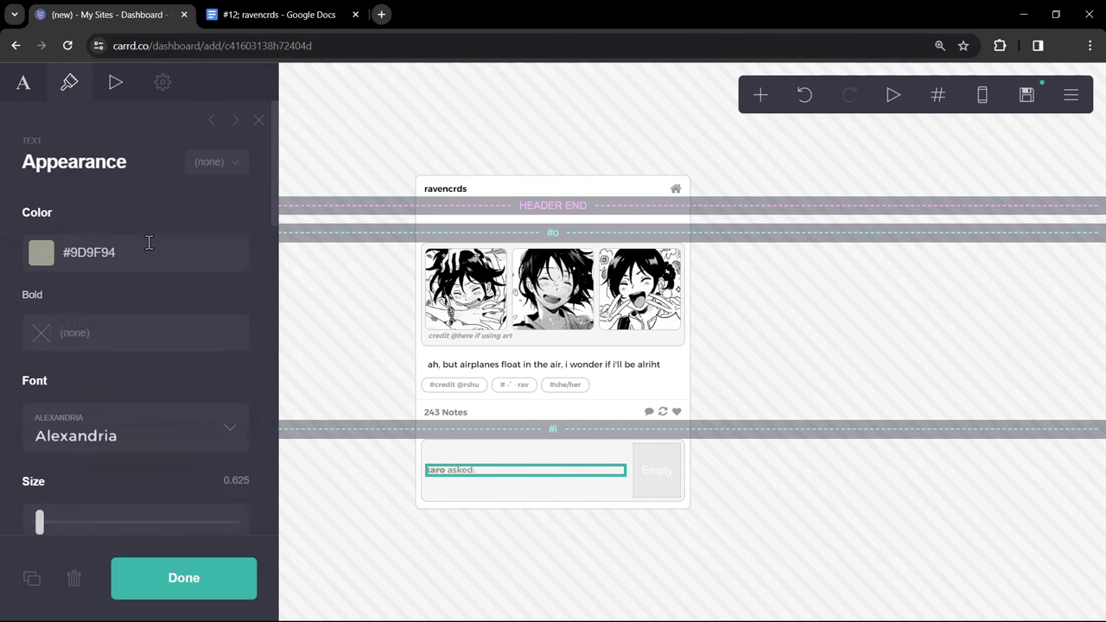
scroll(148, 243, "down", 4)
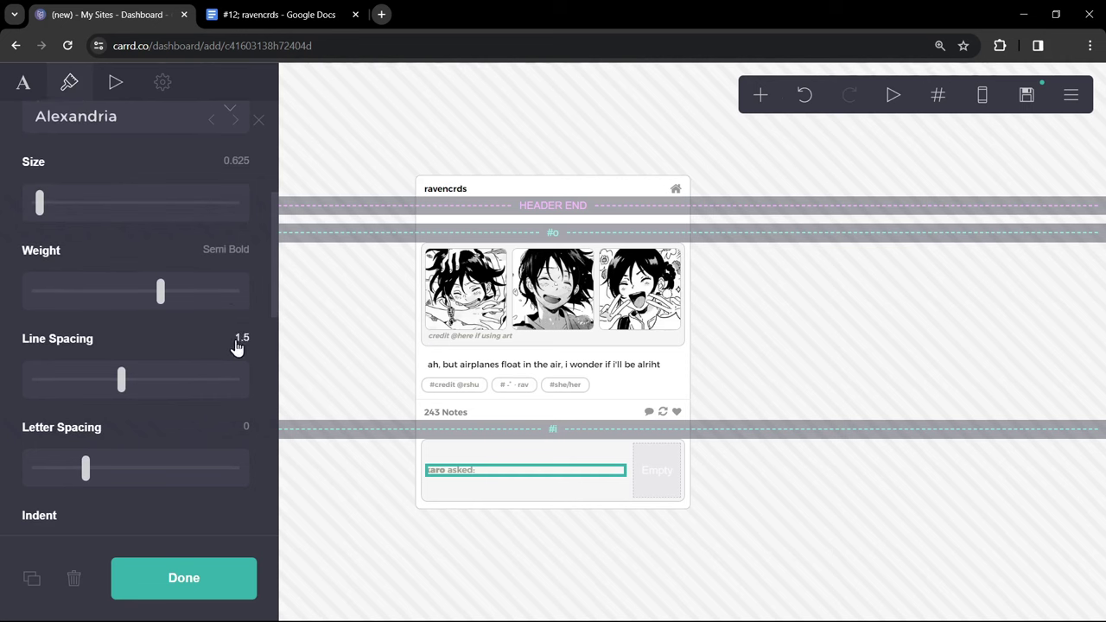
key("Return")
Set the "asked:" text's overall indent to 0.25 and its margins to 0.125
scroll(236, 340, "down", 4)
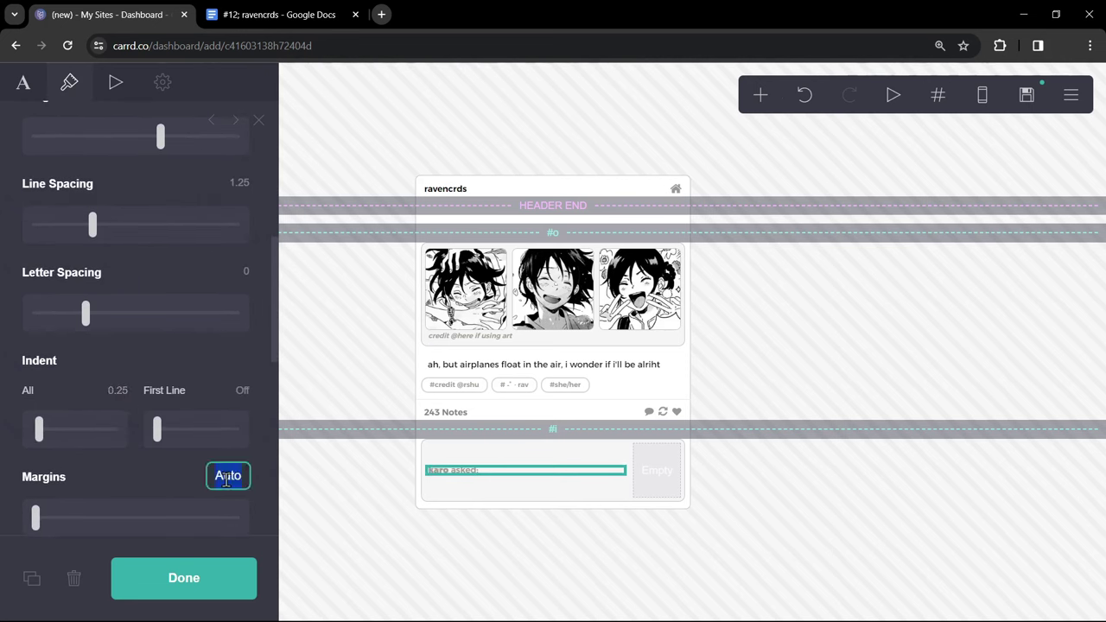
key("Return")
scroll(225, 480, "down", 6)
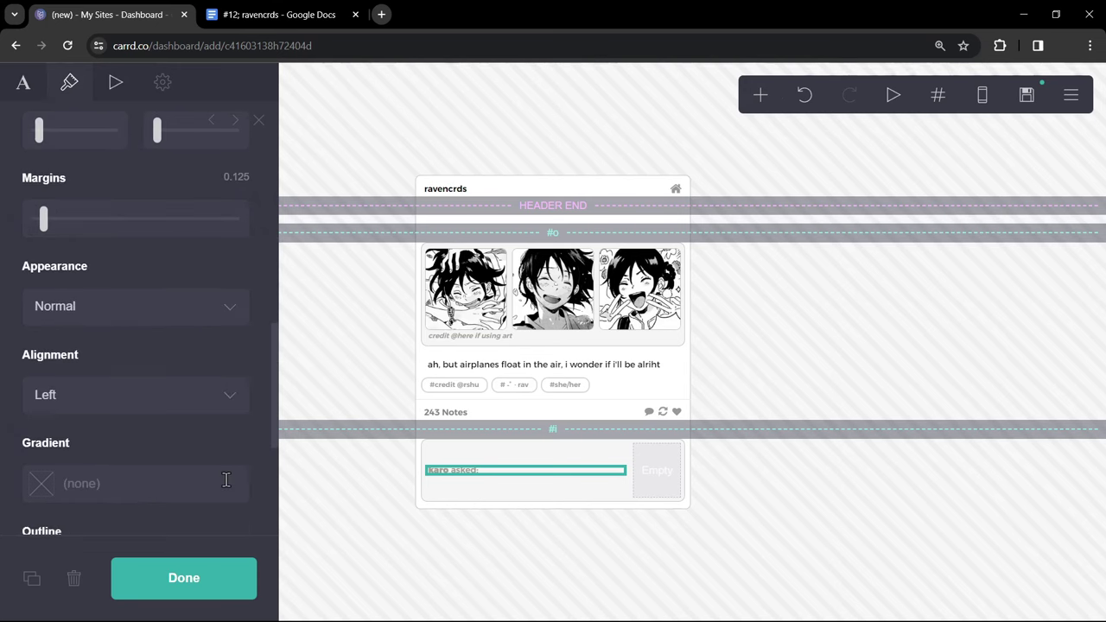
scroll(225, 481, "down", 1)
left_click(33, 577)
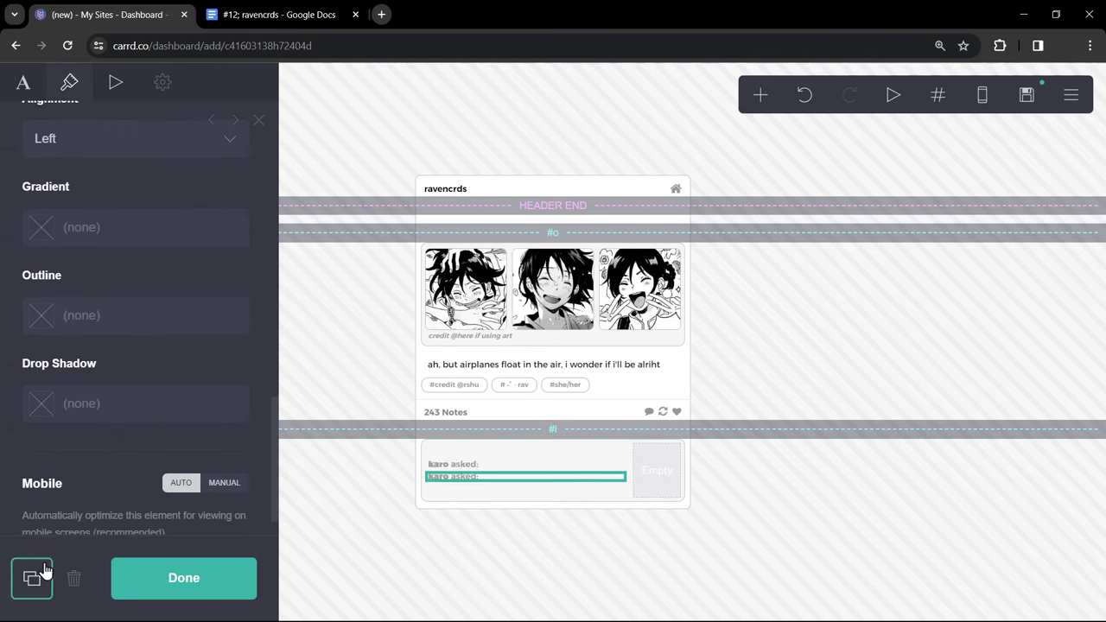
left_click(23, 95)
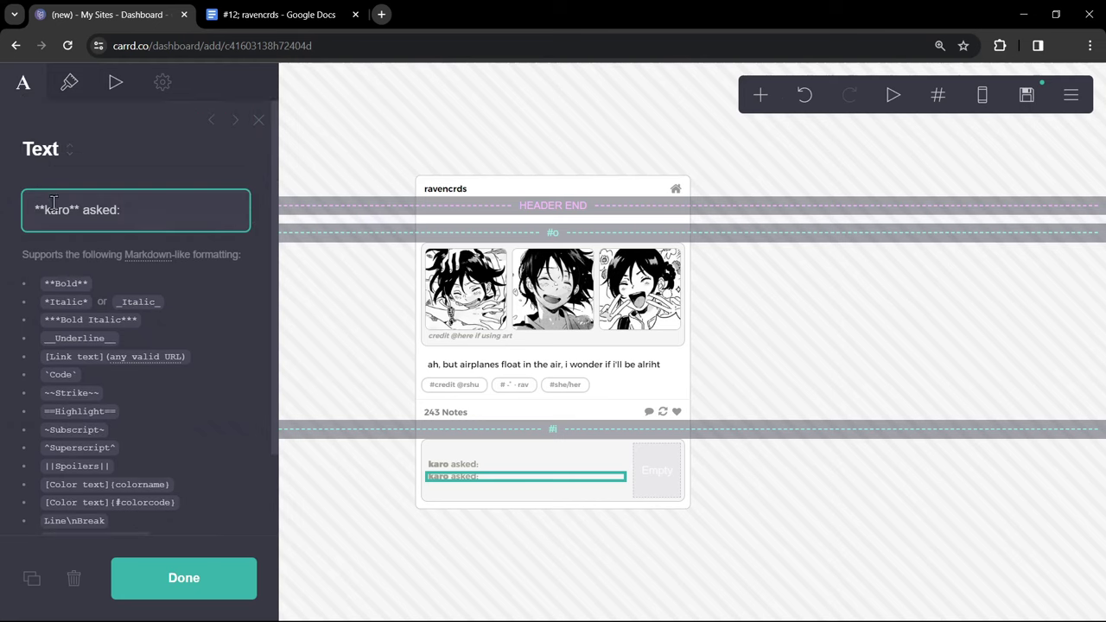
left_click(277, 16)
scroll(303, 316, "down", 3)
triple_click(577, 381)
key("ctrl+c")
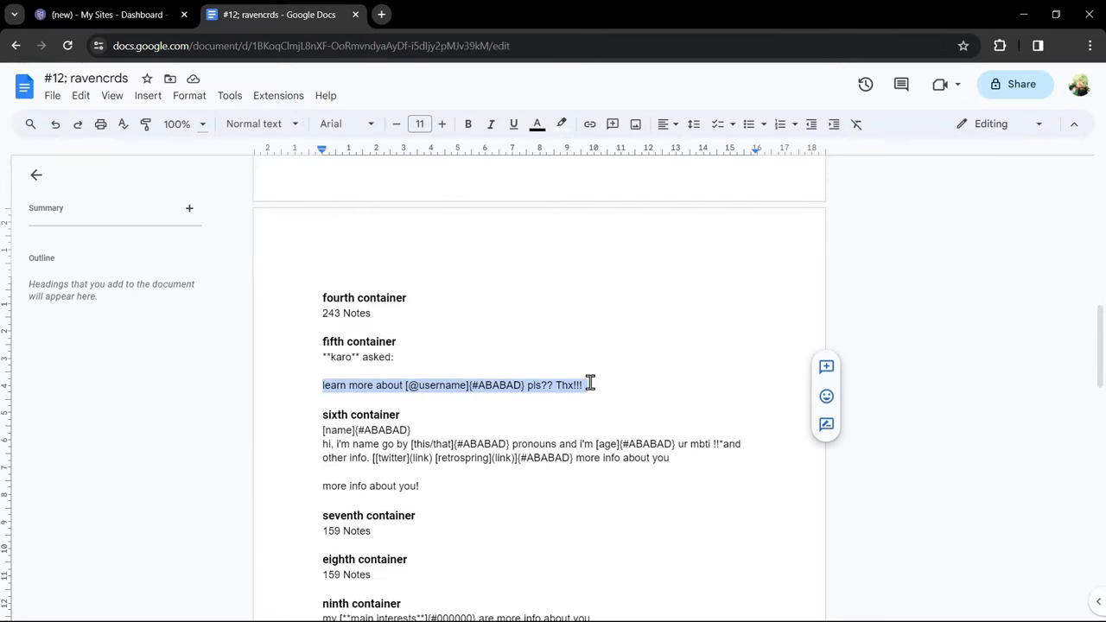
left_click(154, 17)
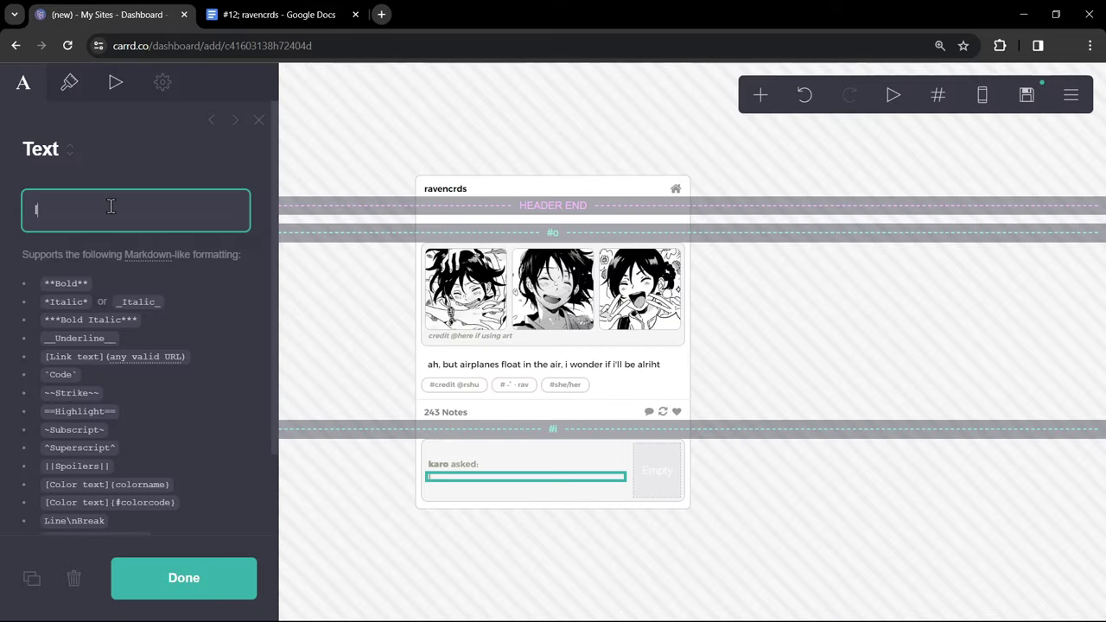
key("ctrl+v")
Set the question text's color to #000000 and its weight to Medium
left_click(69, 82)
left_click(168, 251)
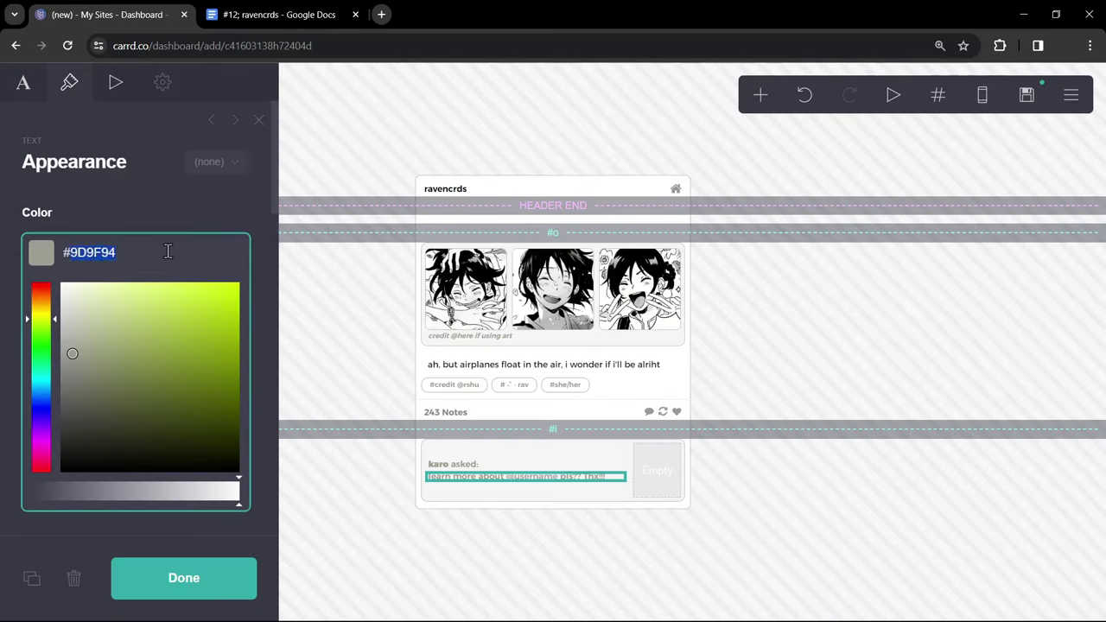
type("#000000")
key("Return")
scroll(164, 303, "down", 2)
left_click_drag(160, 354, 136, 356)
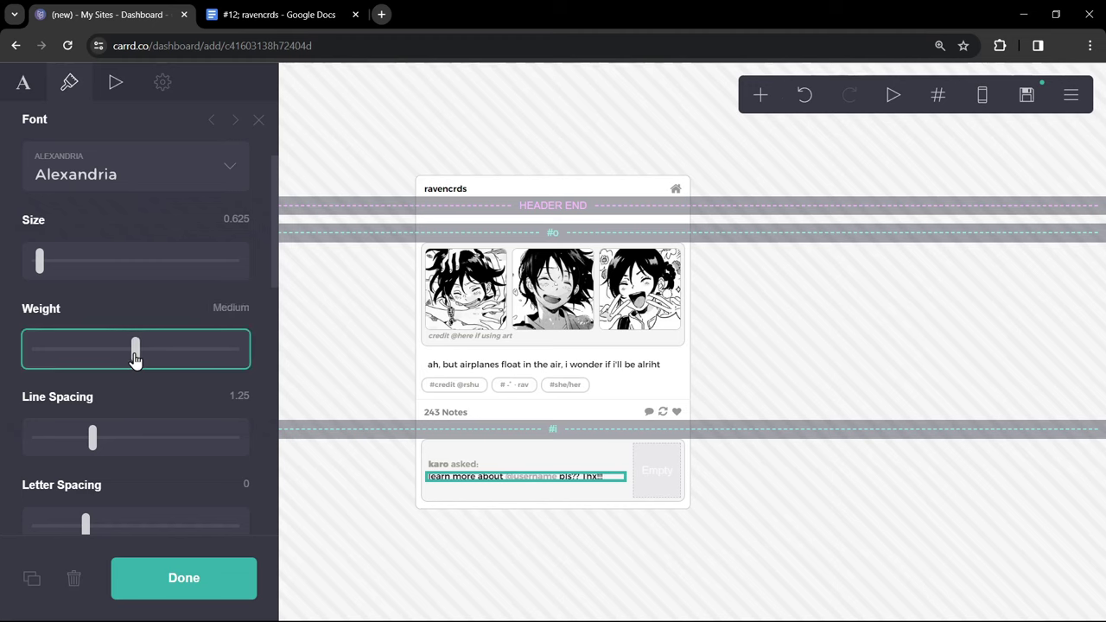
Set the question text's margins to 0.5
scroll(135, 361, "down", 1)
scroll(134, 354, "down", 3)
left_click(235, 390)
type(".5")
key("Return")
Add an image element with the cropped shocked manga face and place it in the ask box's empty right column
left_click(759, 97)
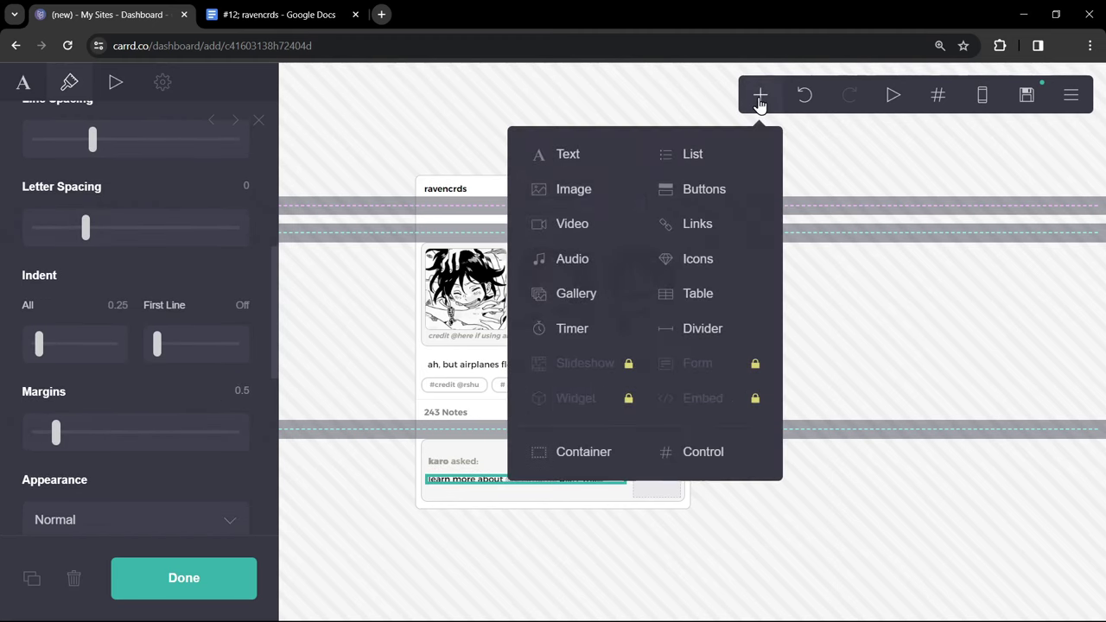
left_click(605, 189)
left_click(181, 271)
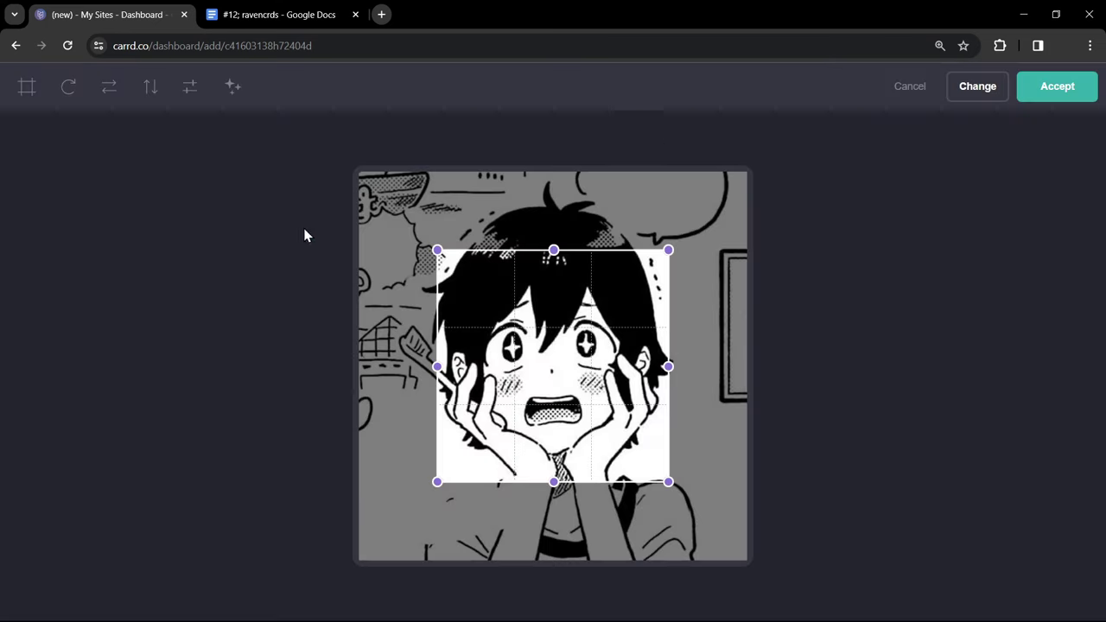
left_click(1060, 90)
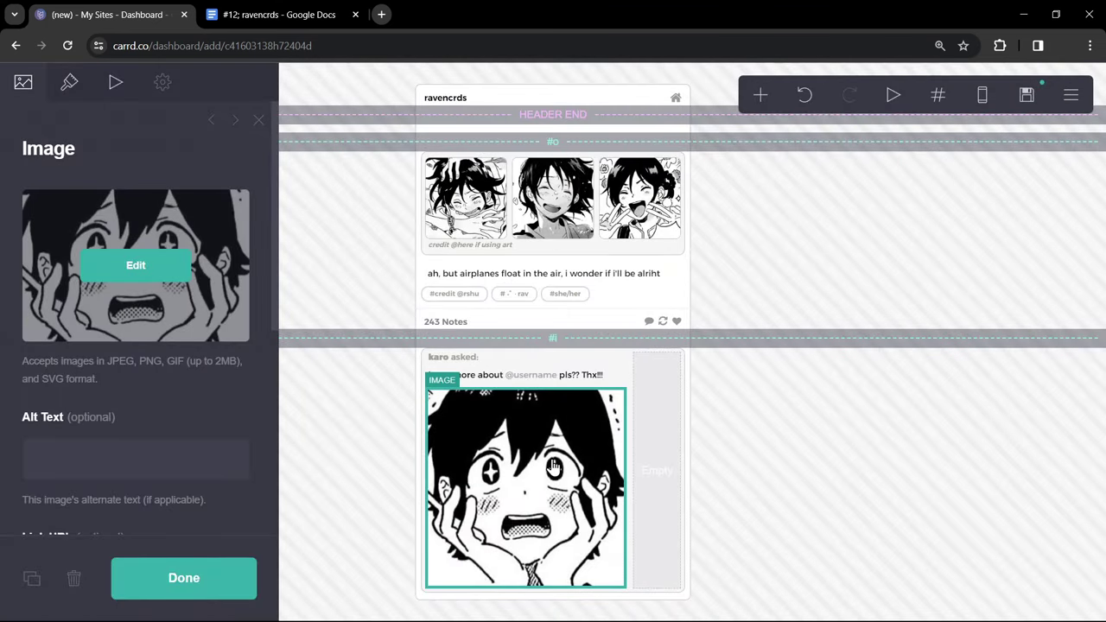
Set the ask box image's height to 2.875 and its corner rounding to 0.375
left_click(76, 91)
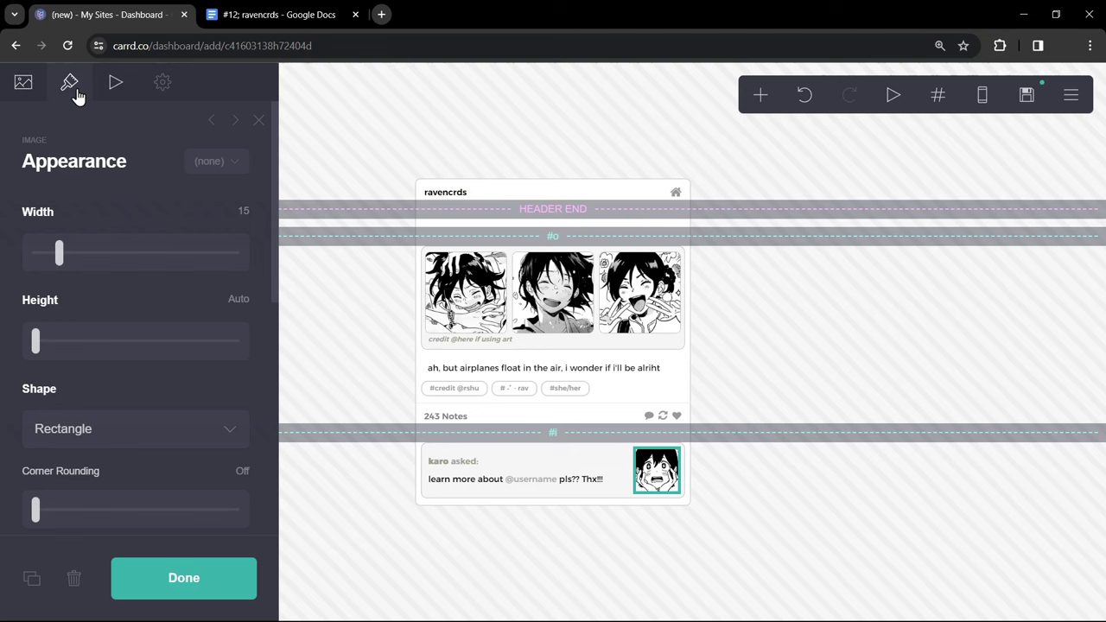
key("Return")
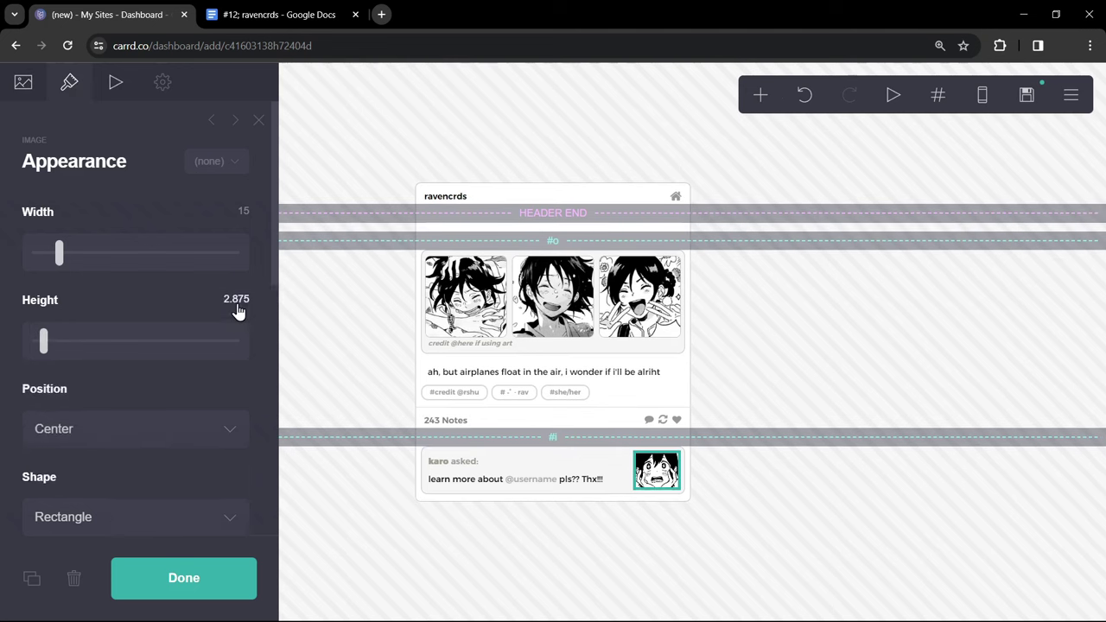
scroll(236, 312, "down", 3)
left_click(235, 270)
type(".375")
key("Return")
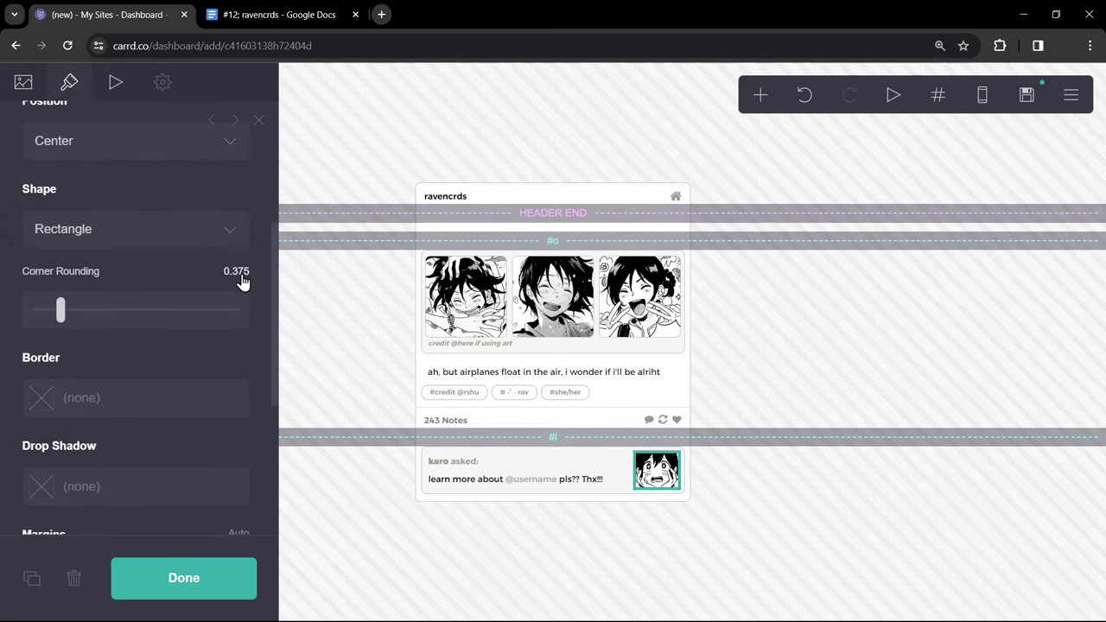
Add a container below the ask box and set its top and bottom margins to 0.25
left_click(760, 96)
left_click(585, 452)
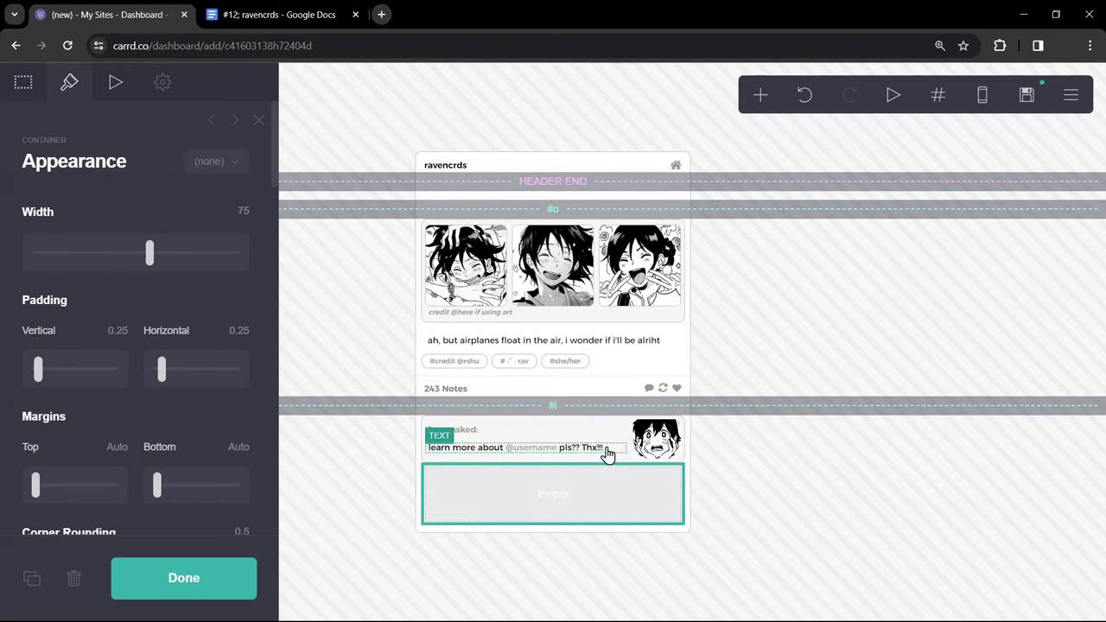
left_click(106, 449)
type(".25")
key("Return")
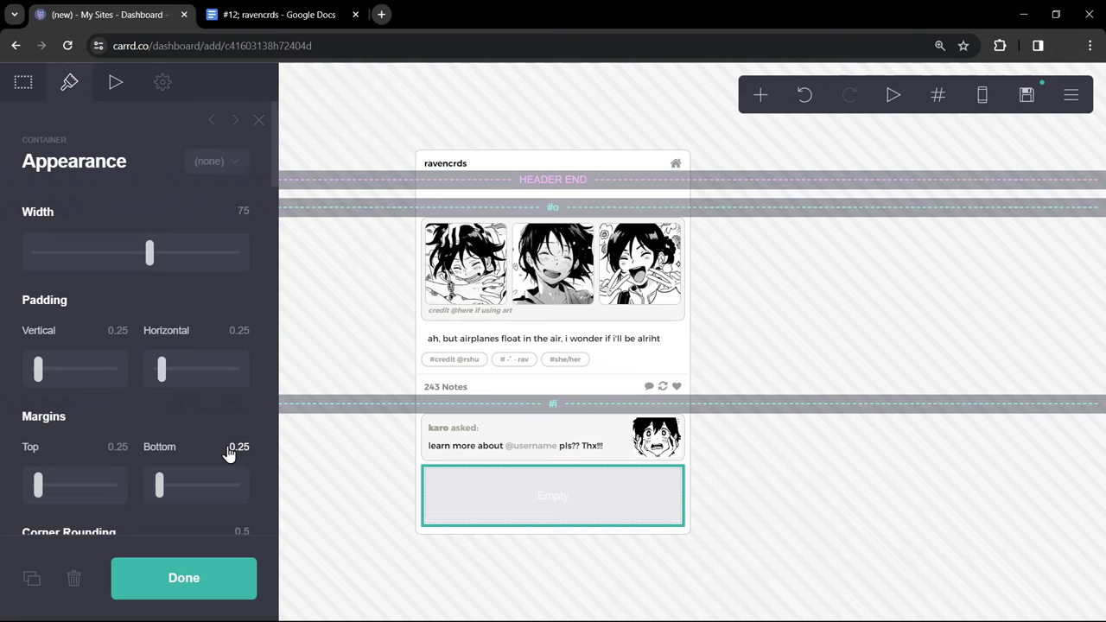
Set the new container's background to None and clear its border color
scroll(227, 449, "down", 10)
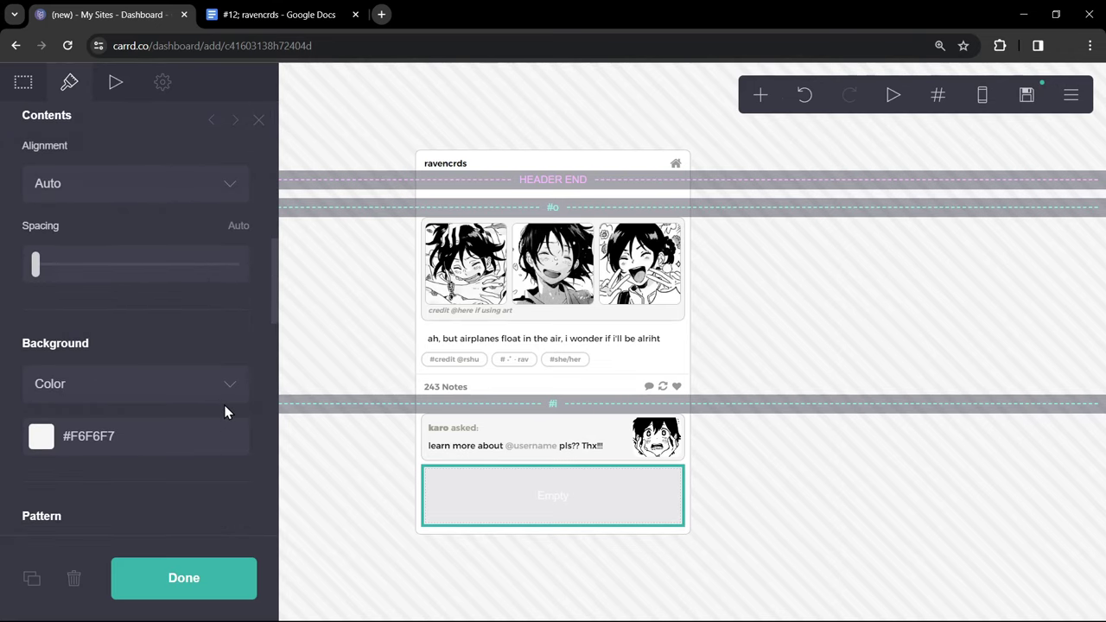
left_click(224, 400)
left_click(219, 415)
scroll(194, 324, "down", 2)
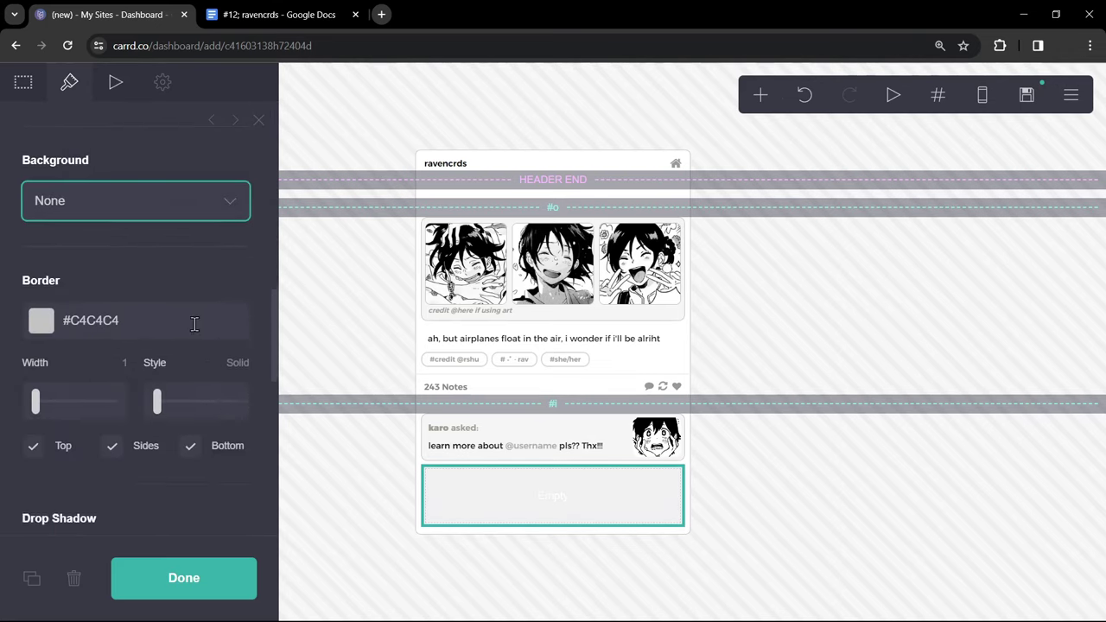
left_click(194, 324)
key("BackSpace")
key("Return")
Add a text element in the empty container and paste the introduction with name, pronouns, age, social links and "more info about you" paragraph
left_click(757, 95)
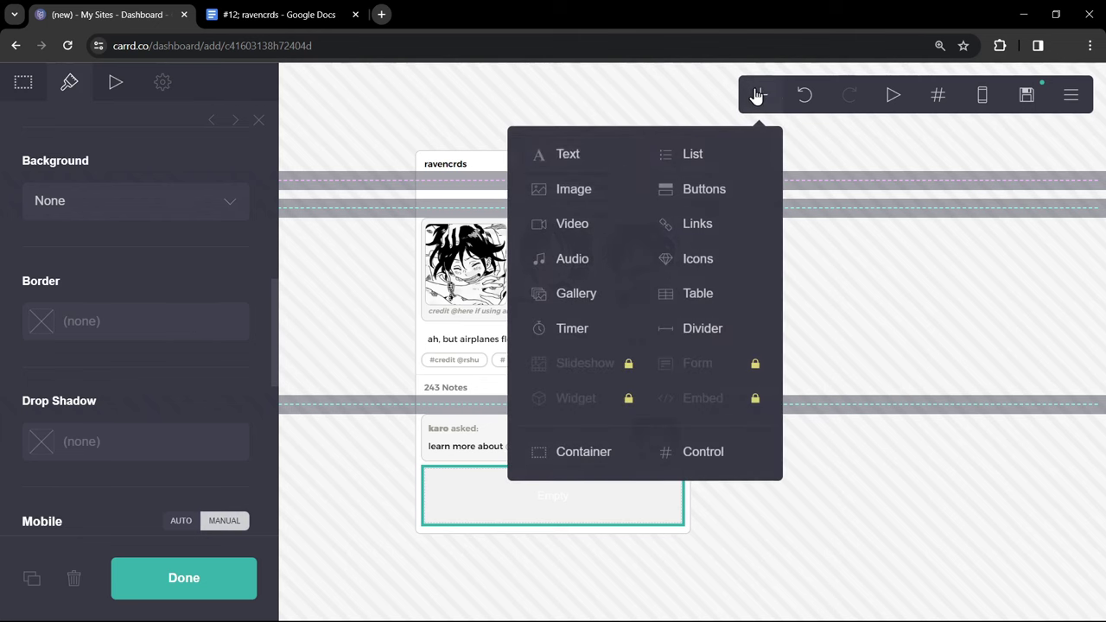
left_click(622, 155)
left_click(29, 93)
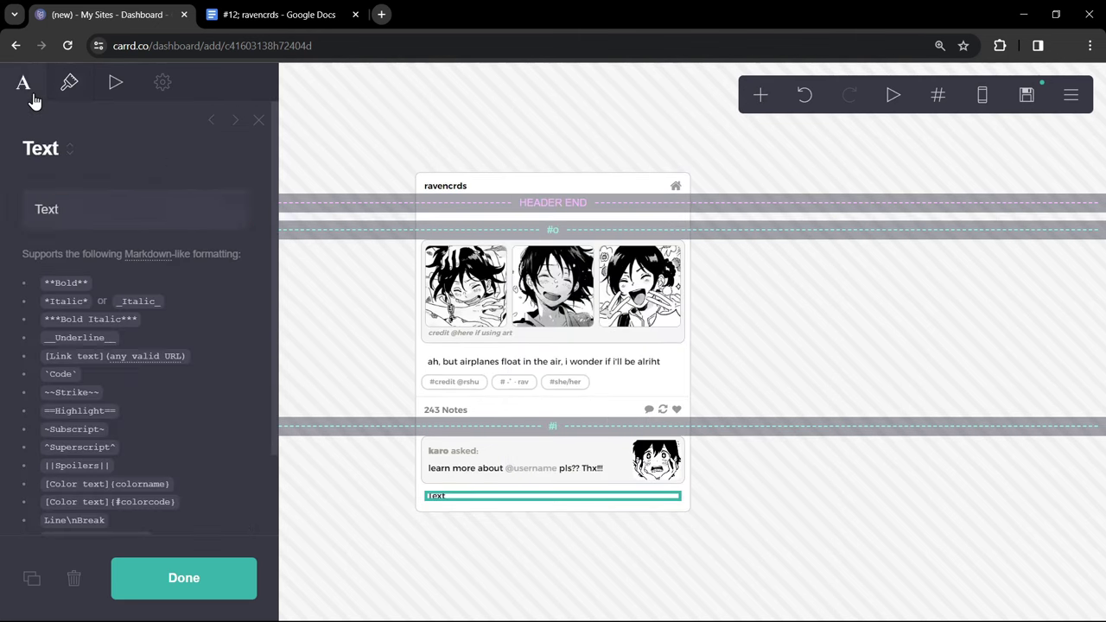
left_click(95, 209)
key("ctrl+a")
key("ctrl+v")
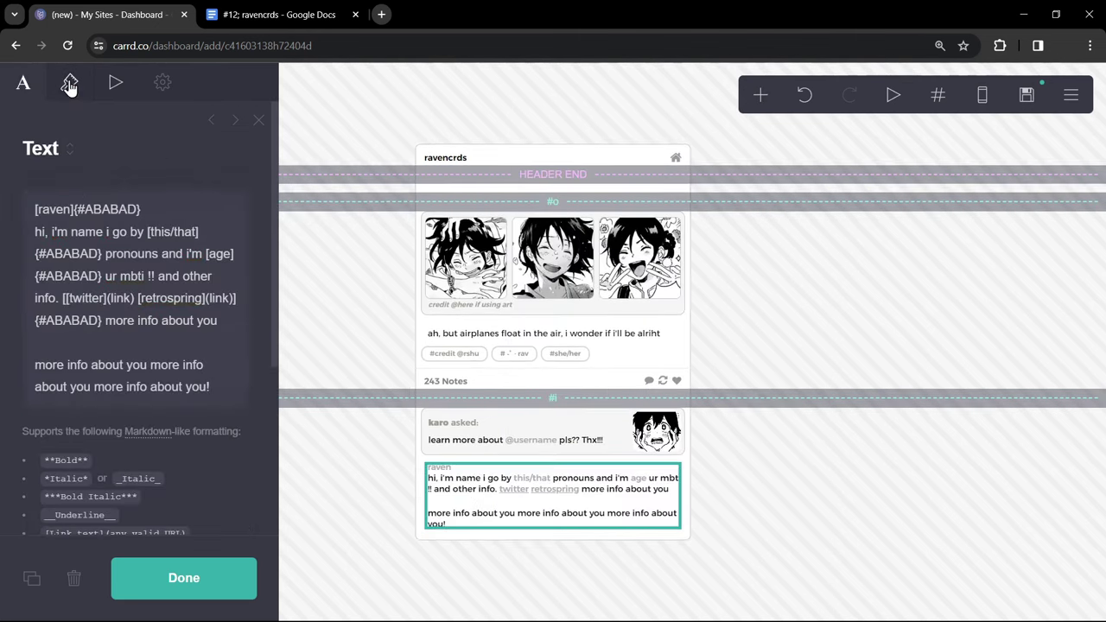
Set the introduction text's color to #474747 and its weight to Regular
left_click(71, 81)
left_click(162, 249)
type("474747")
scroll(164, 267, "down", 5)
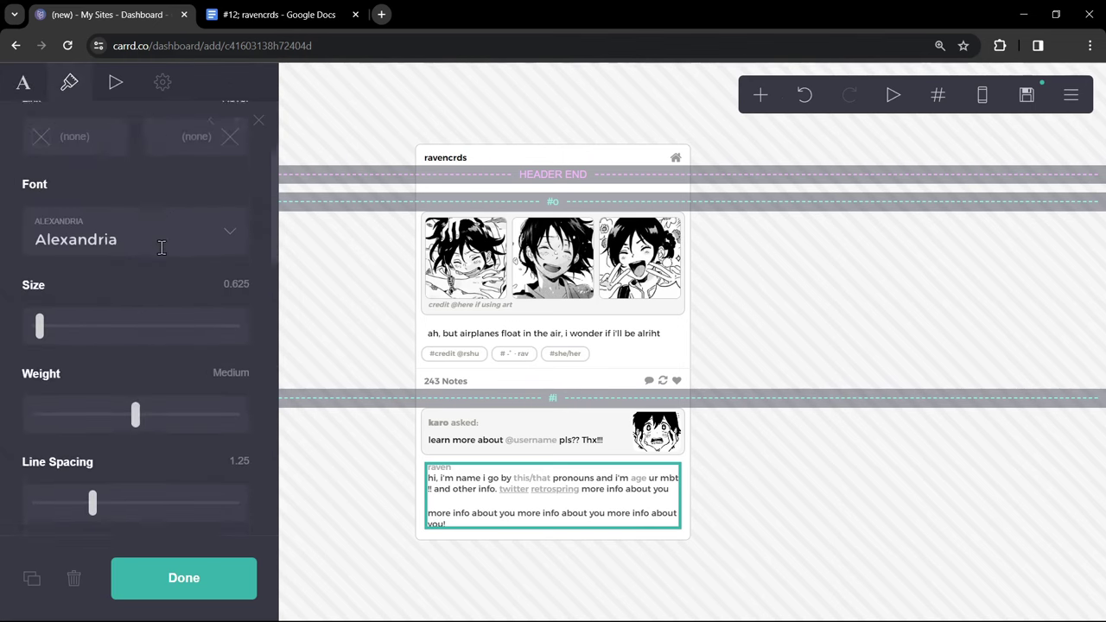
left_click_drag(138, 375, 118, 373)
Set the introduction text's line spacing to 1.375 and its paragraph spacing to 0.5
left_click(223, 419)
type("1.375")
key("Return")
scroll(222, 424, "down", 2)
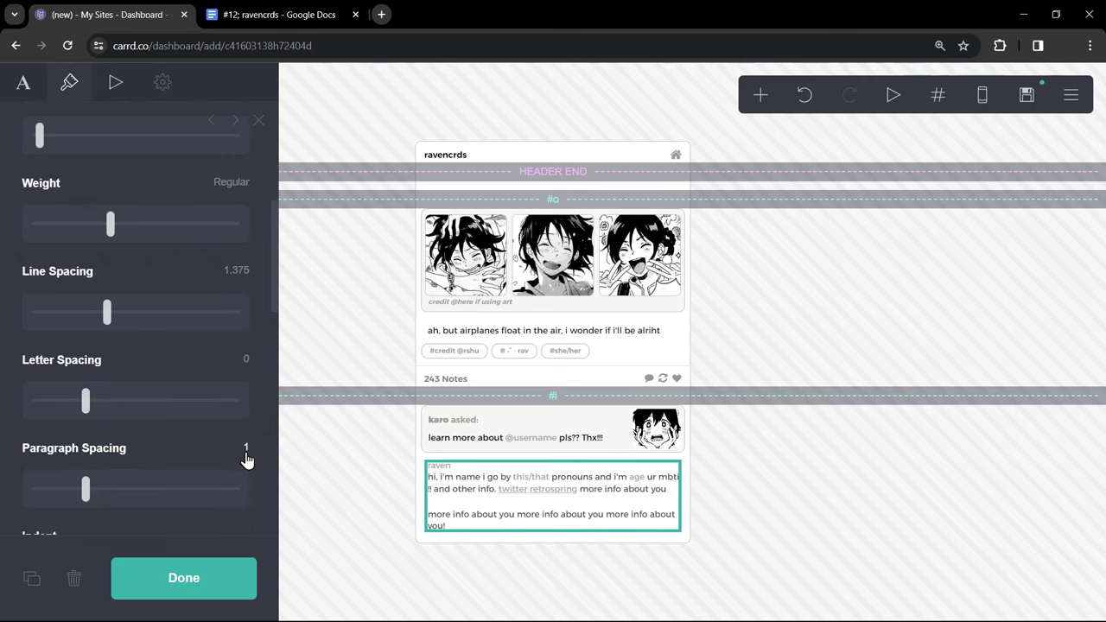
key("Return")
scroll(246, 458, "down", 3)
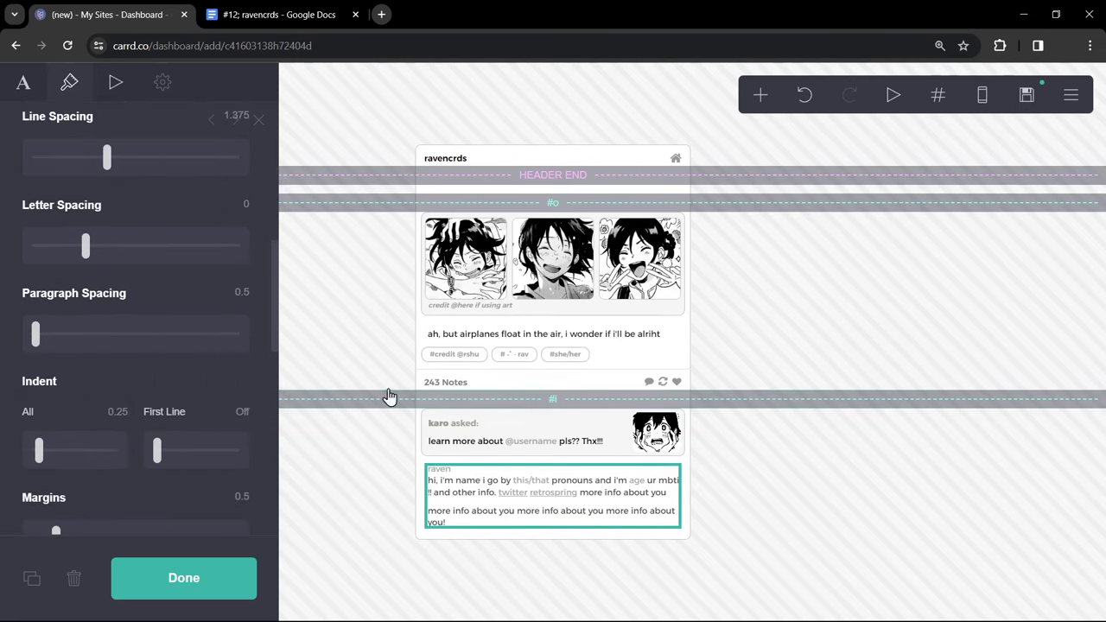
Duplicate the first section's tag buttons and move the copy below the introduction text
left_click(424, 361)
left_click(29, 581)
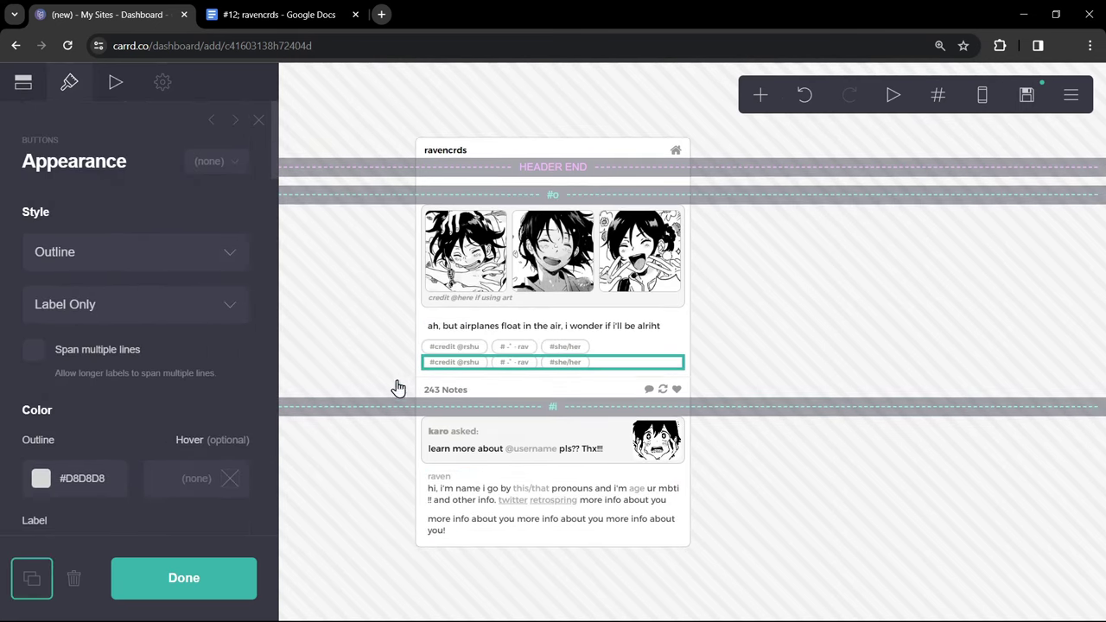
left_click_drag(426, 364, 432, 546)
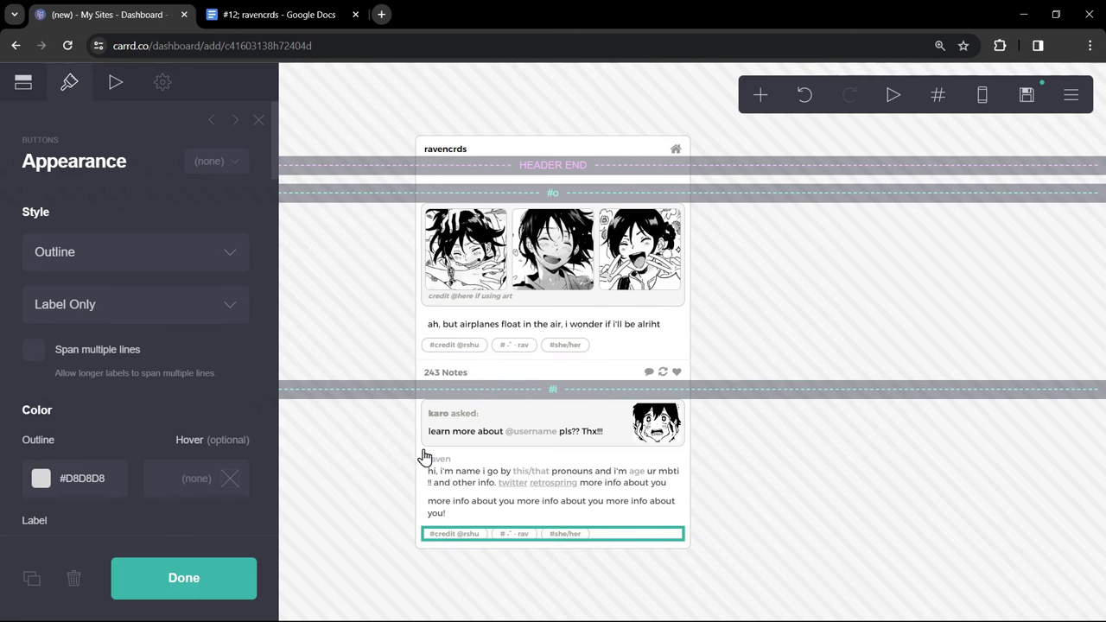
Duplicate the divider above the notes row and move the copy below the second section's tags
left_click(417, 363)
left_click(29, 580)
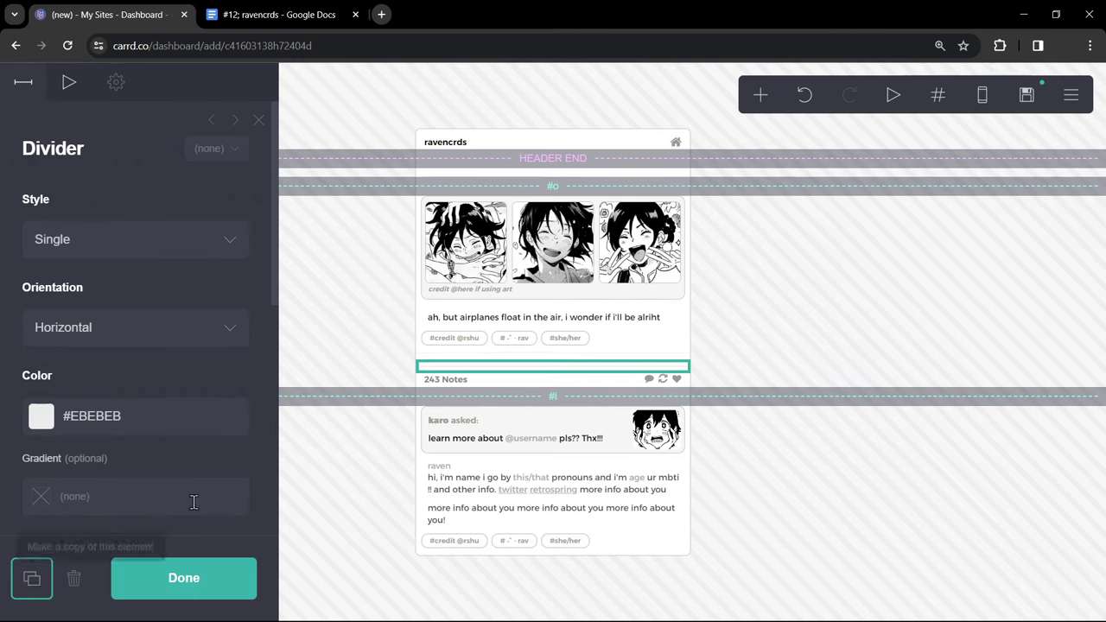
left_click_drag(420, 375, 424, 562)
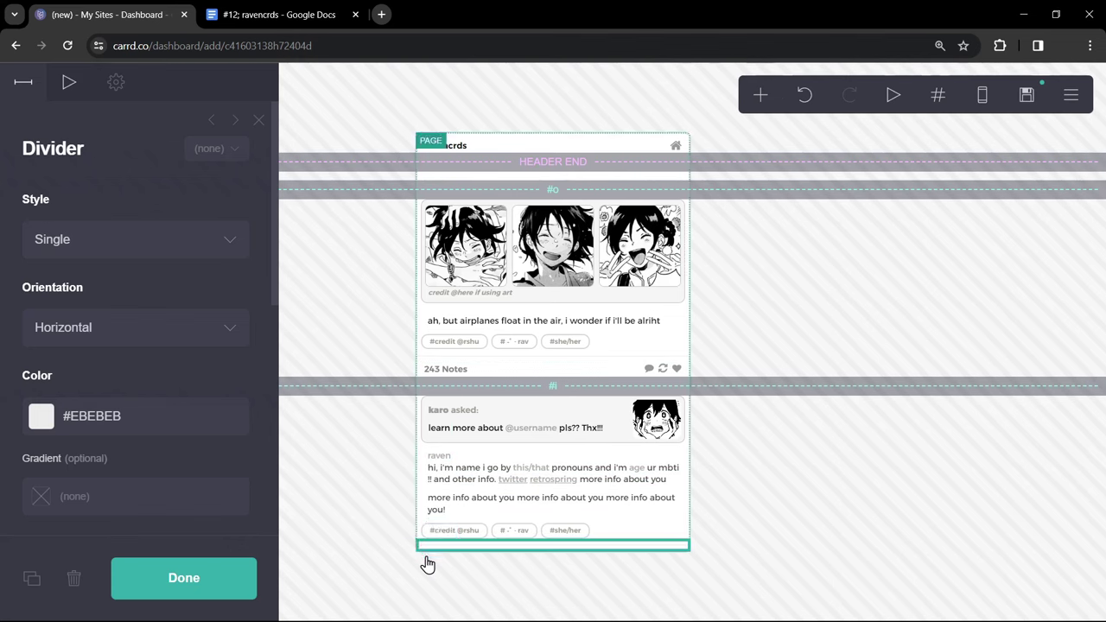
Duplicate the "243 Notes" row container and move the copy below the second section's divider
left_click(416, 370)
left_click(50, 572)
left_click_drag(422, 378, 425, 564)
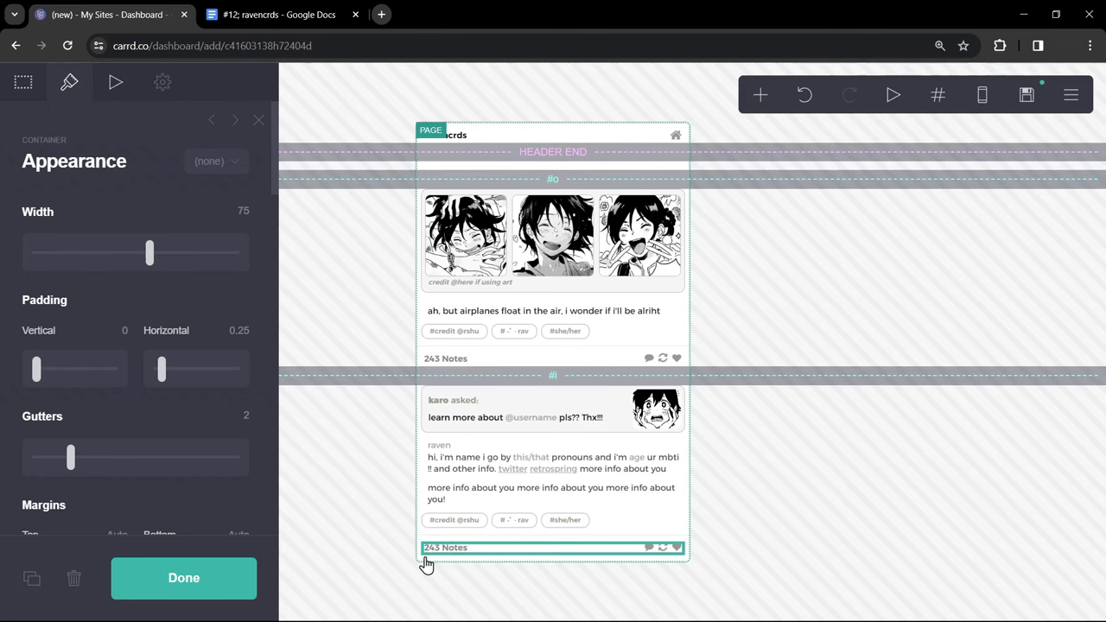
Add a section break control at the end of the page and name it "ii"
left_click(761, 95)
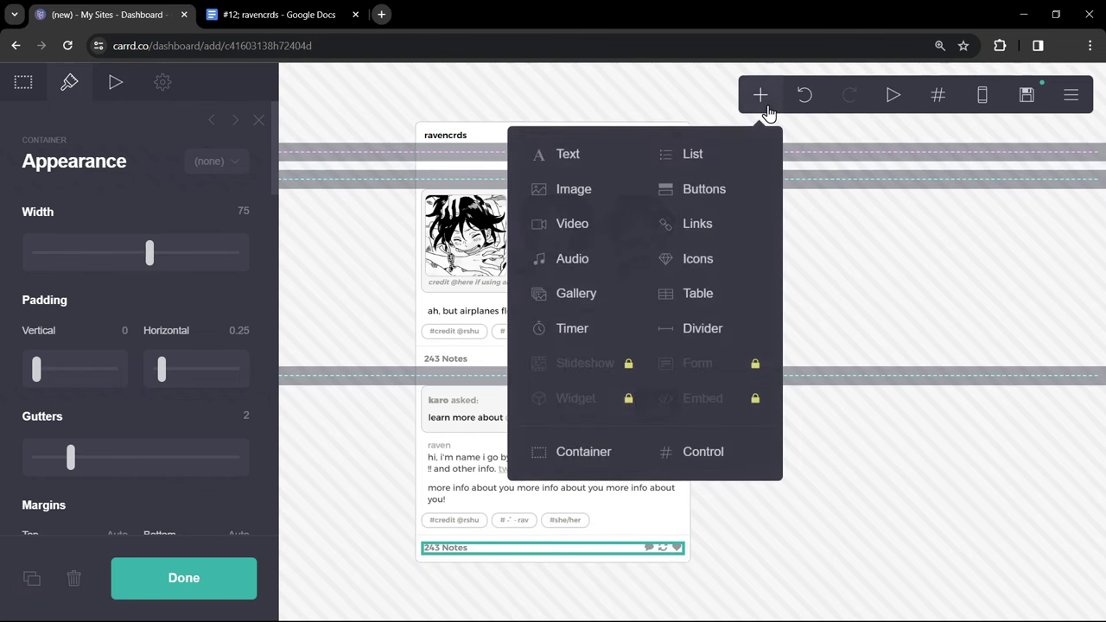
left_click(722, 449)
scroll(245, 501, "down", 2)
left_click(191, 413)
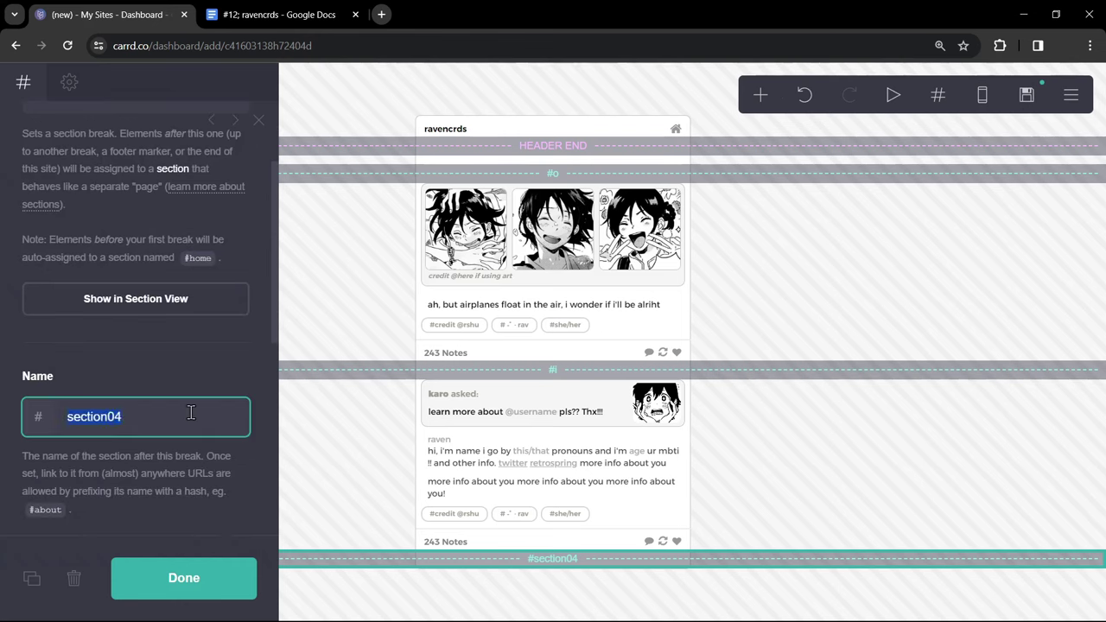
type("ii")
Change the second section's notes text to "159 Notes"
left_click(434, 542)
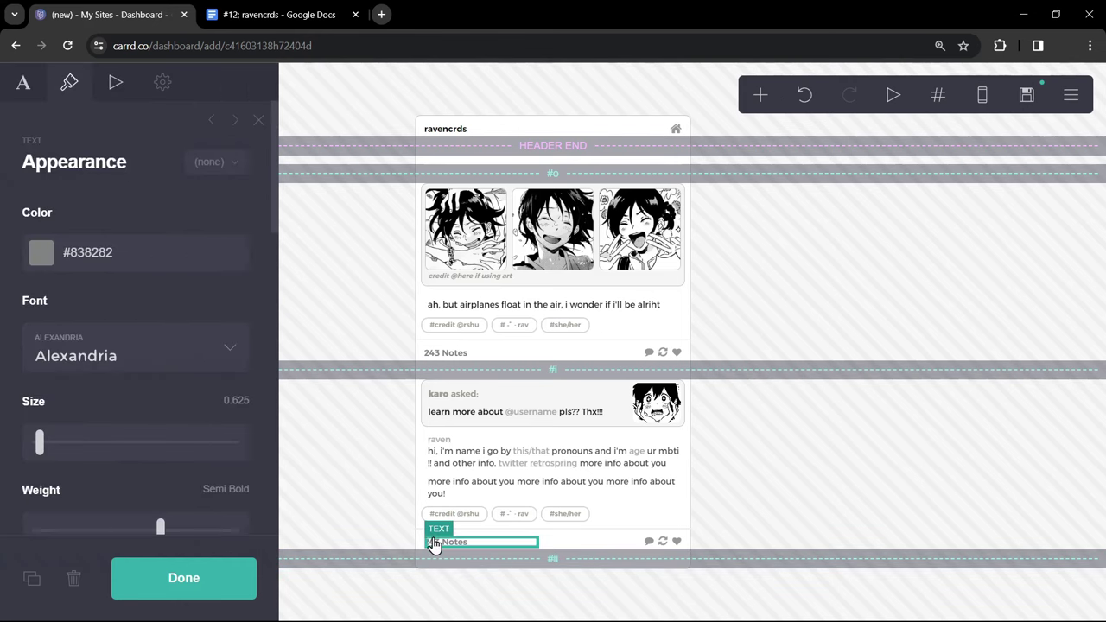
left_click(21, 90)
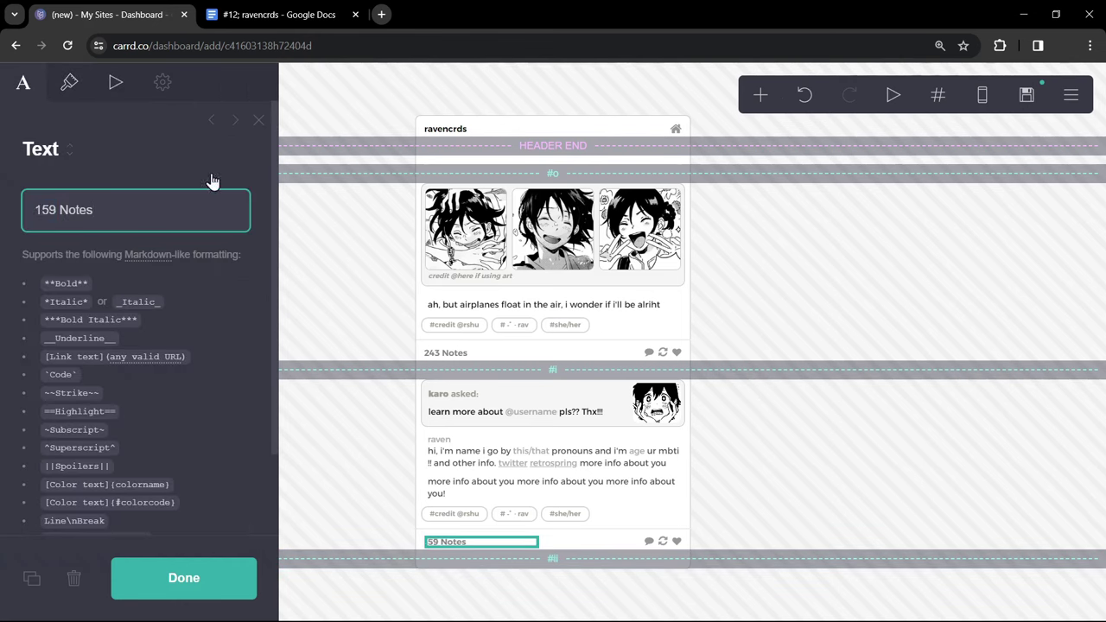
Add a container and move it below the #ii section break
left_click(754, 96)
left_click(604, 447)
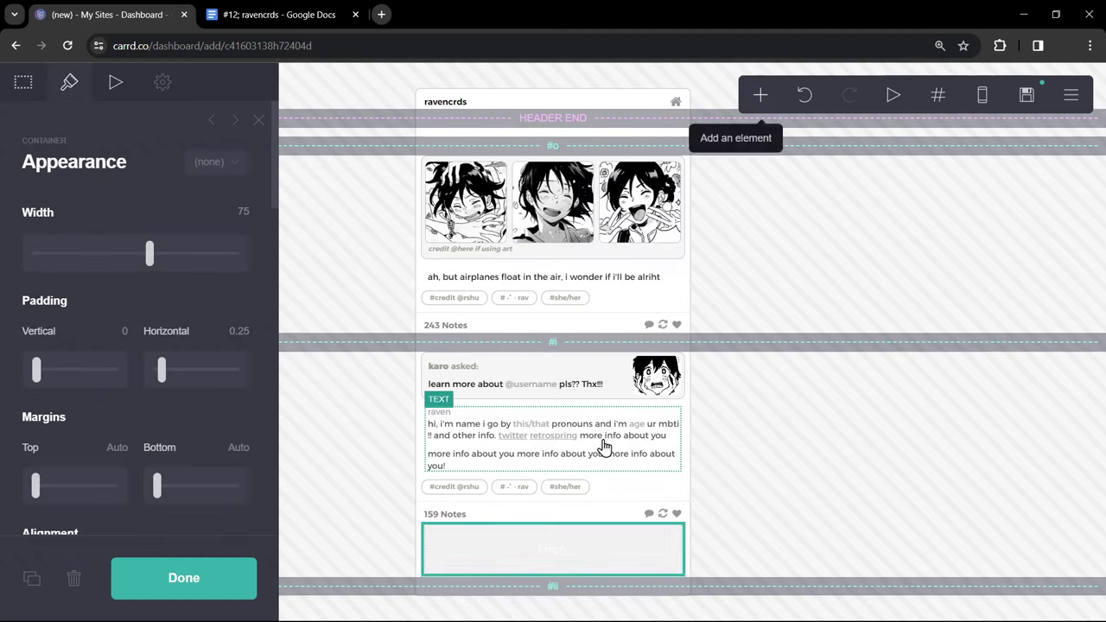
left_click_drag(548, 548, 546, 611)
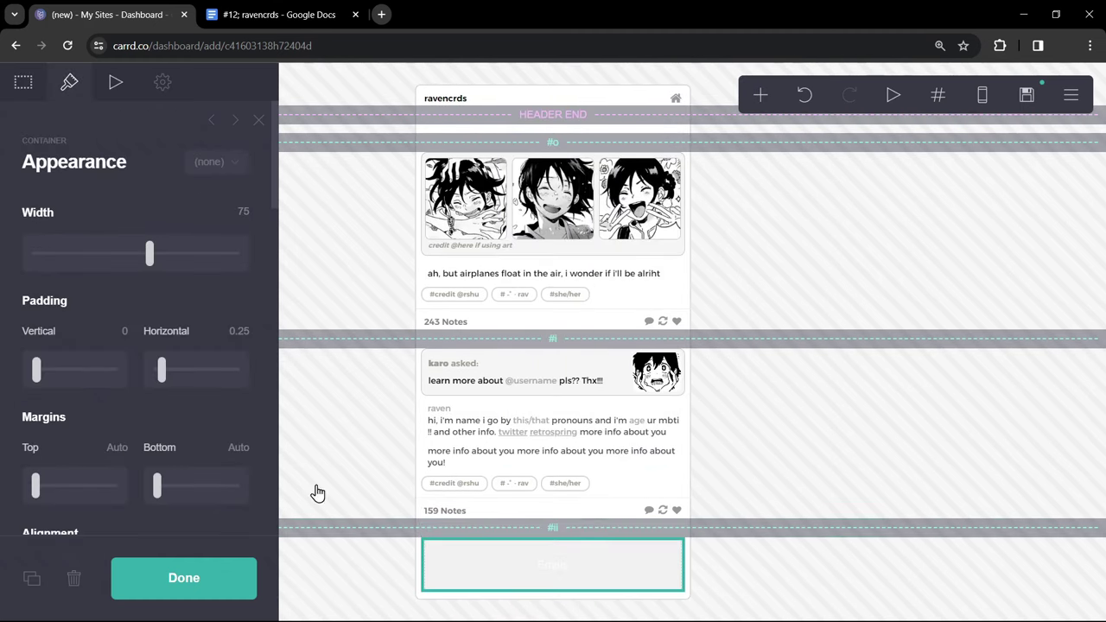
Style the empty container with 0.25 vertical padding, 0.5 corner rounding, a #F6F6F7 color background and a solid 1-wide #C4C4C4 border
scroll(124, 339, "down", 6)
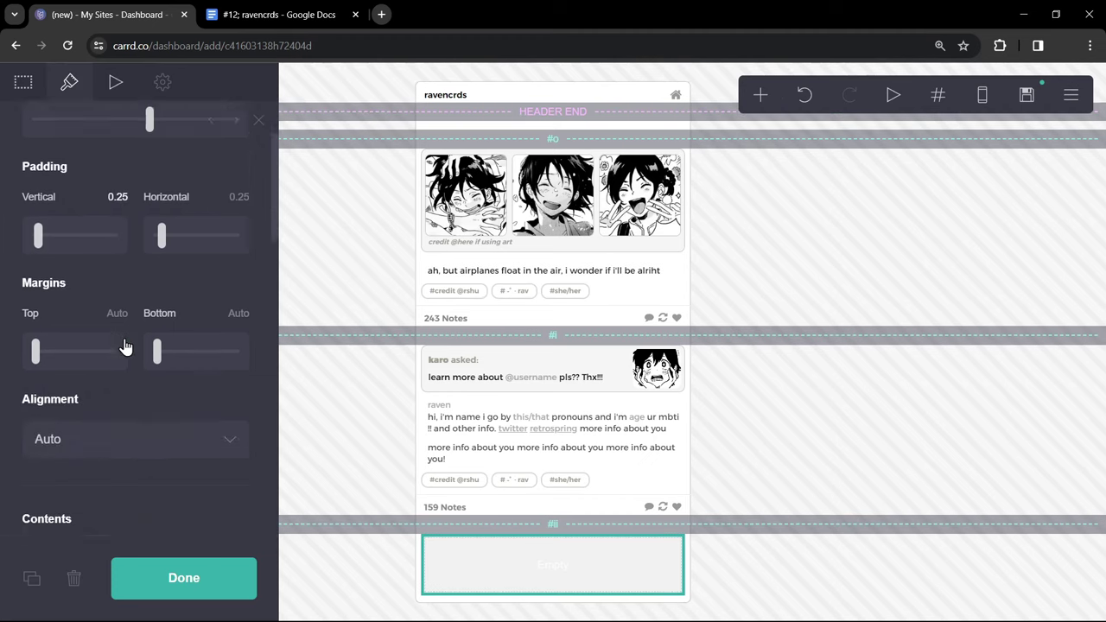
left_click(143, 379)
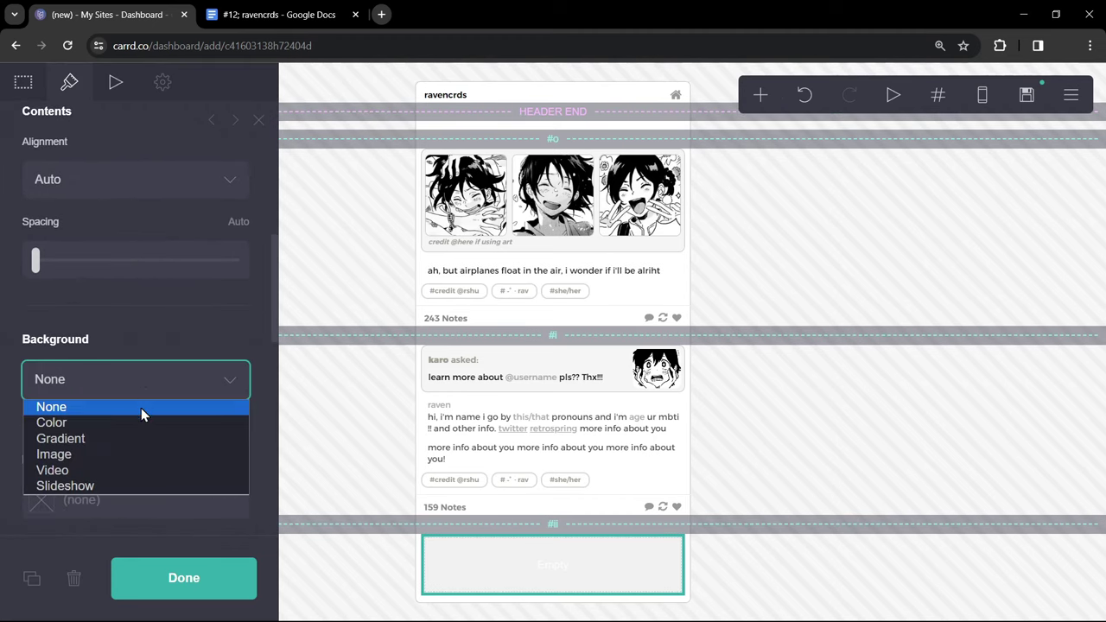
left_click(140, 422)
scroll(141, 420, "up", 5)
scroll(141, 419, "up", 2)
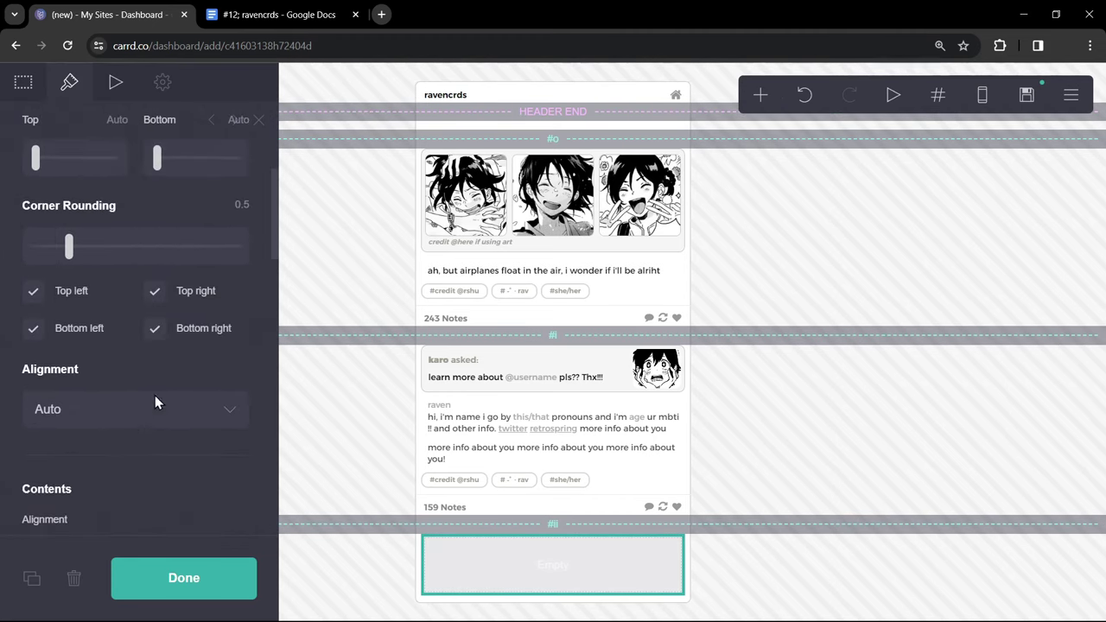
scroll(242, 217, "down", 5)
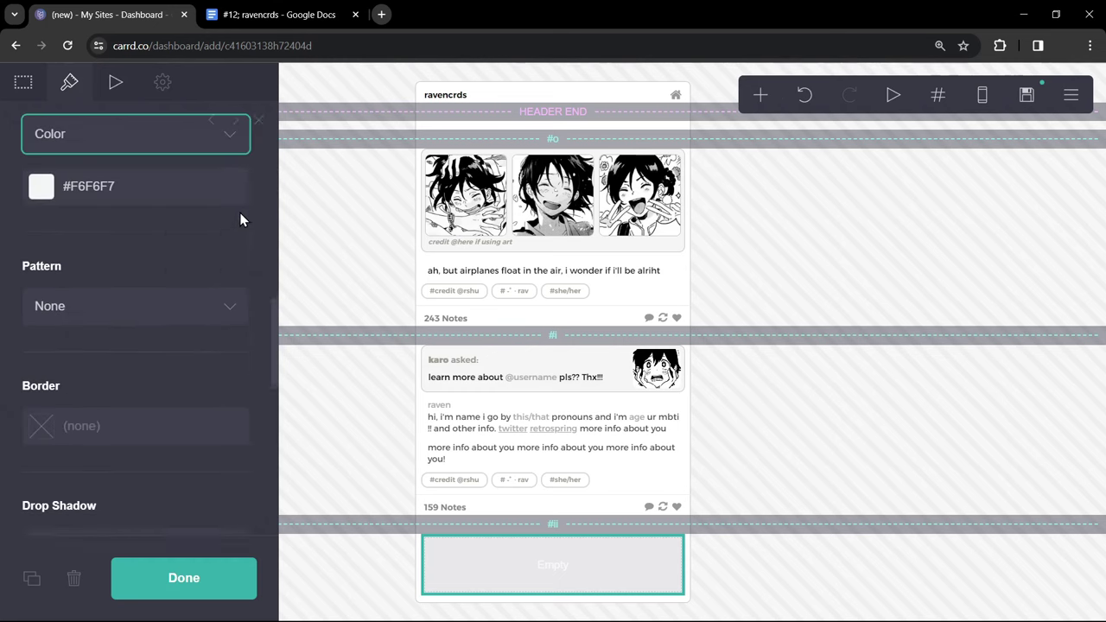
left_click(179, 349)
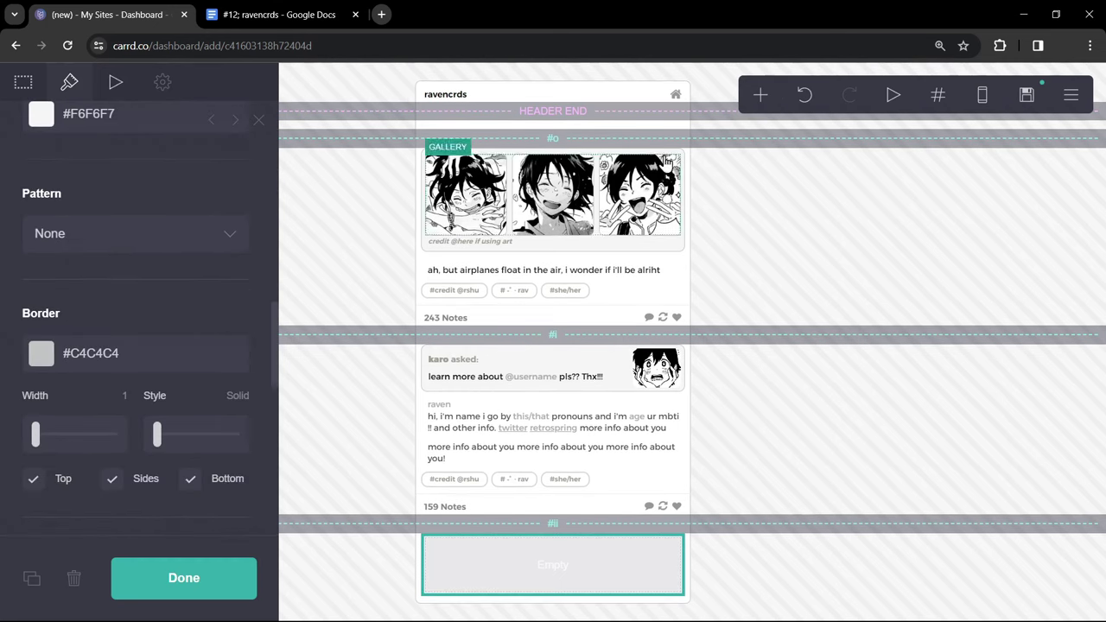
Add an image element inside the #ii container and load the black-and-white drawing of two cat-eared characters into it
left_click(760, 95)
left_click(612, 193)
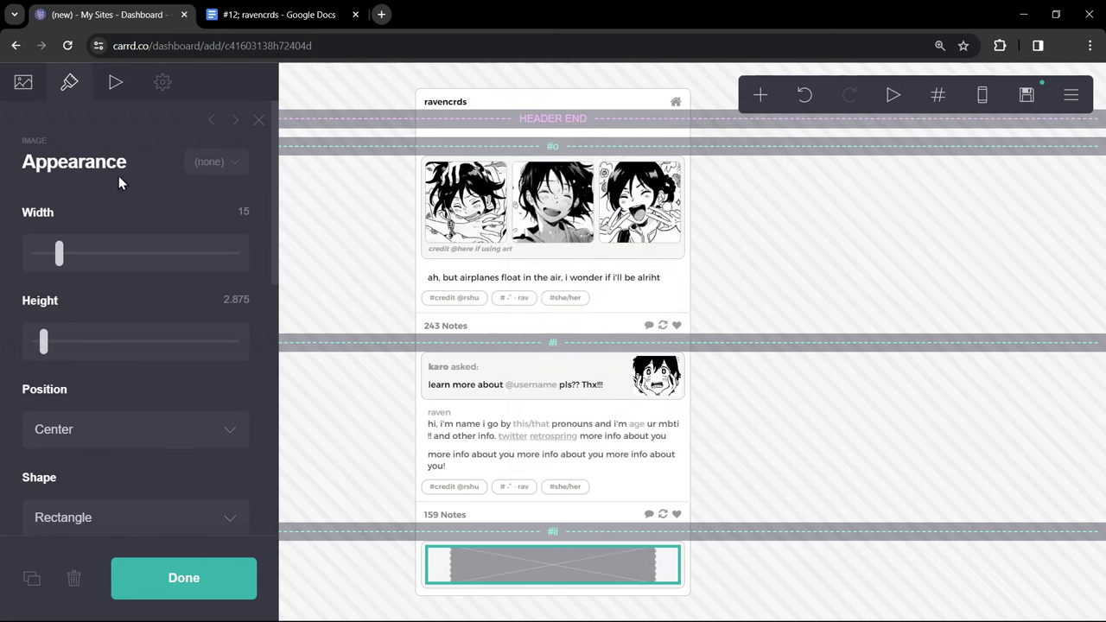
left_click(24, 83)
left_click(129, 266)
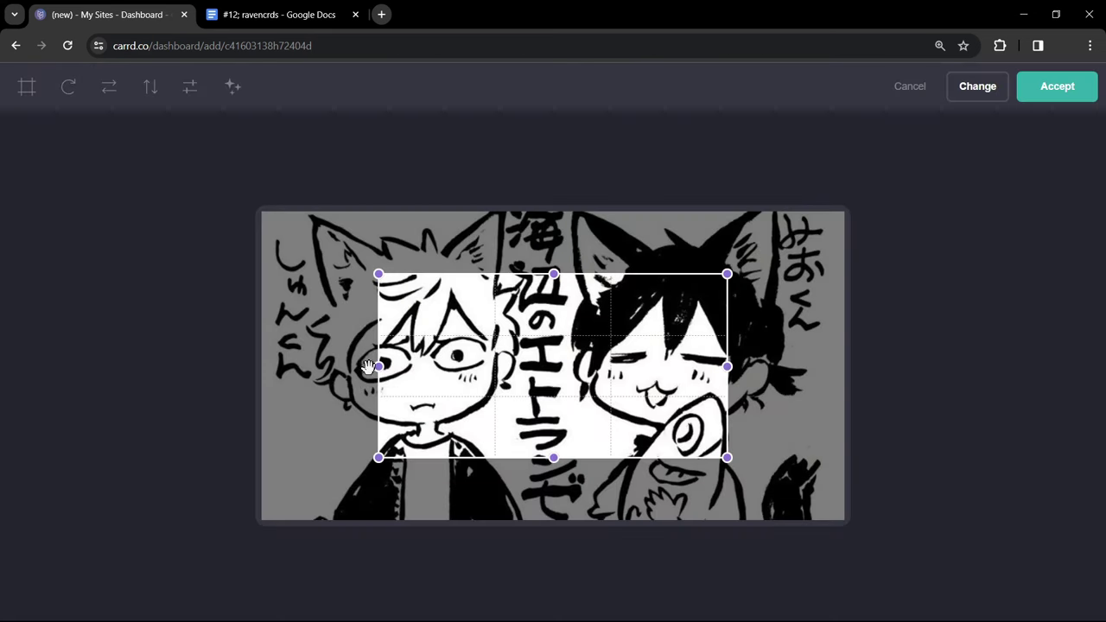
Crop the picture to its full width, shift the crop area slightly up over the faces, and accept it
left_click_drag(366, 368, 216, 369)
left_click_drag(731, 362, 883, 377)
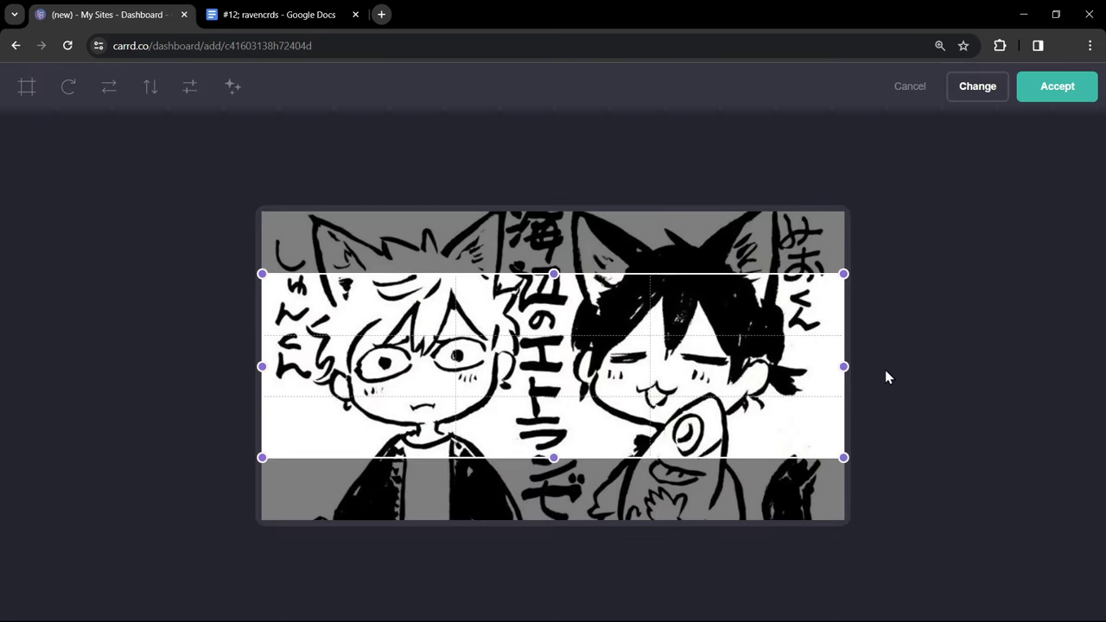
left_click_drag(775, 379, 766, 361)
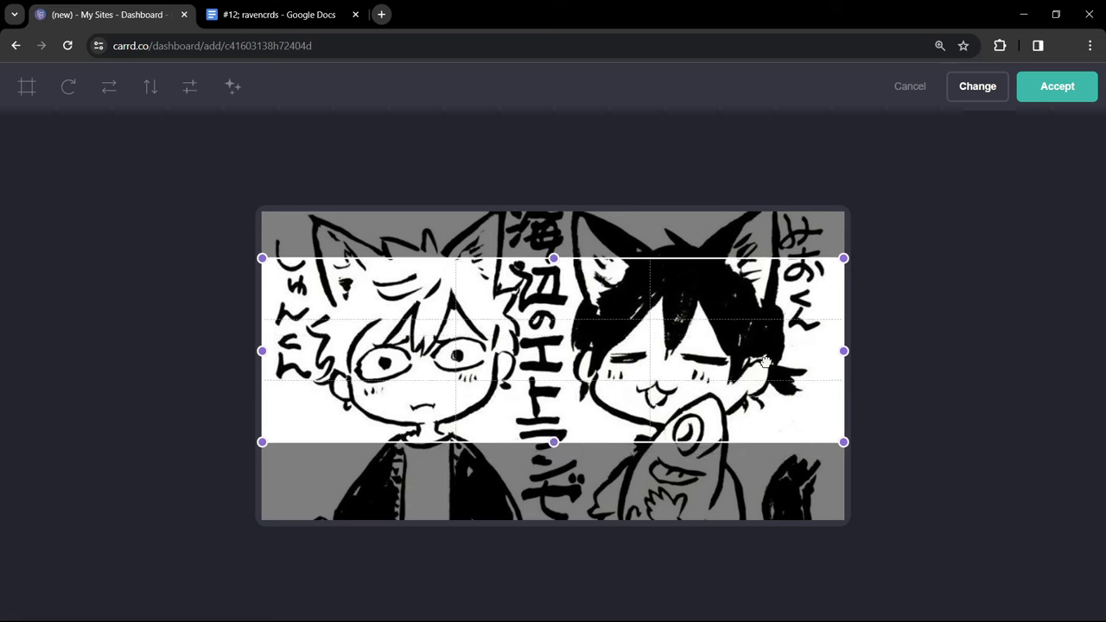
left_click(1075, 97)
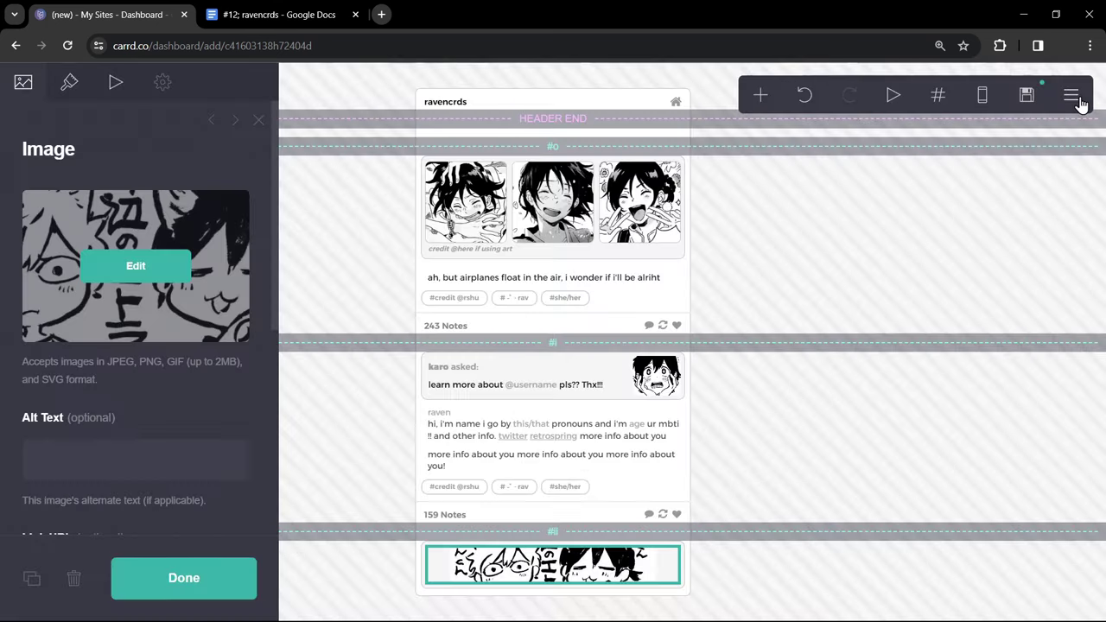
Set the banner image's width to 18.375 and its height to 3.375
left_click(70, 83)
left_click(252, 221)
type("18.375")
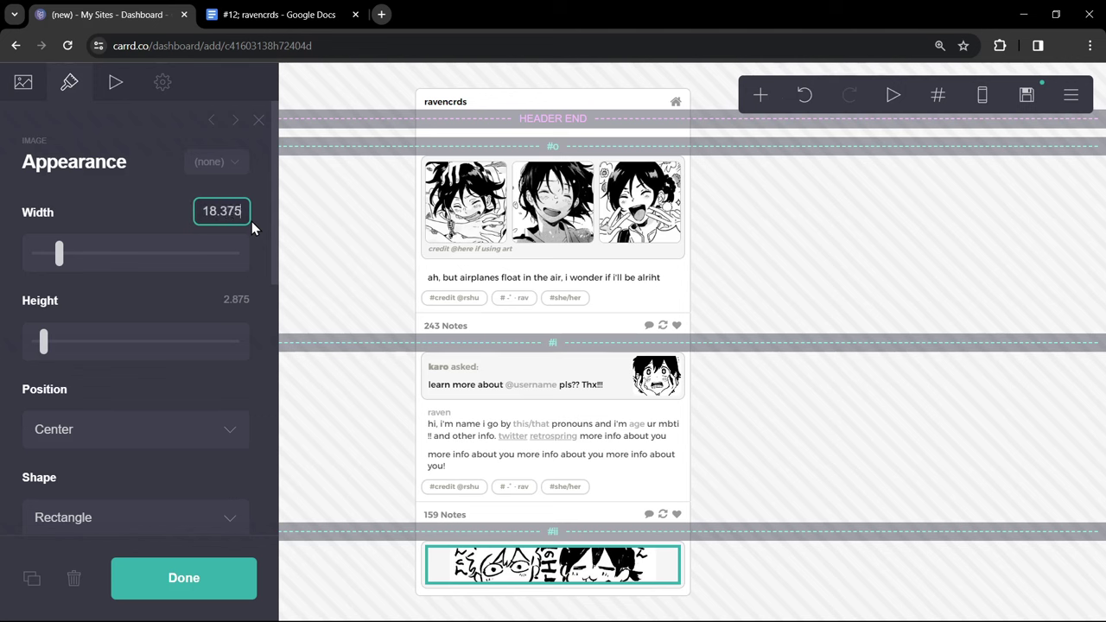
key("Return")
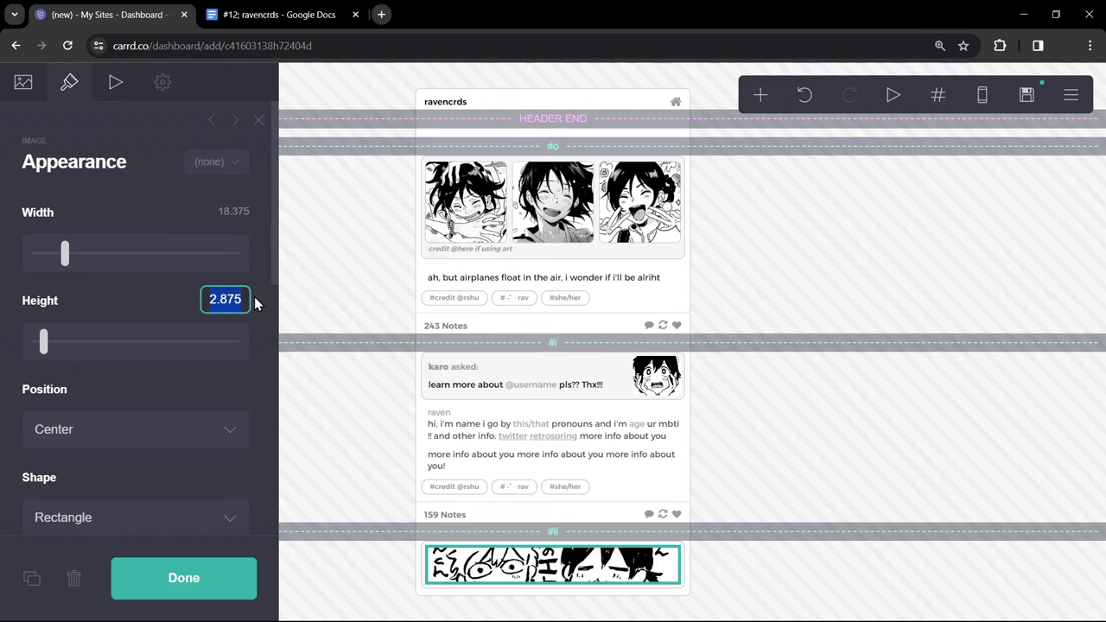
left_click(255, 302)
type("3.375")
key("Return")
scroll(255, 303, "down", 3)
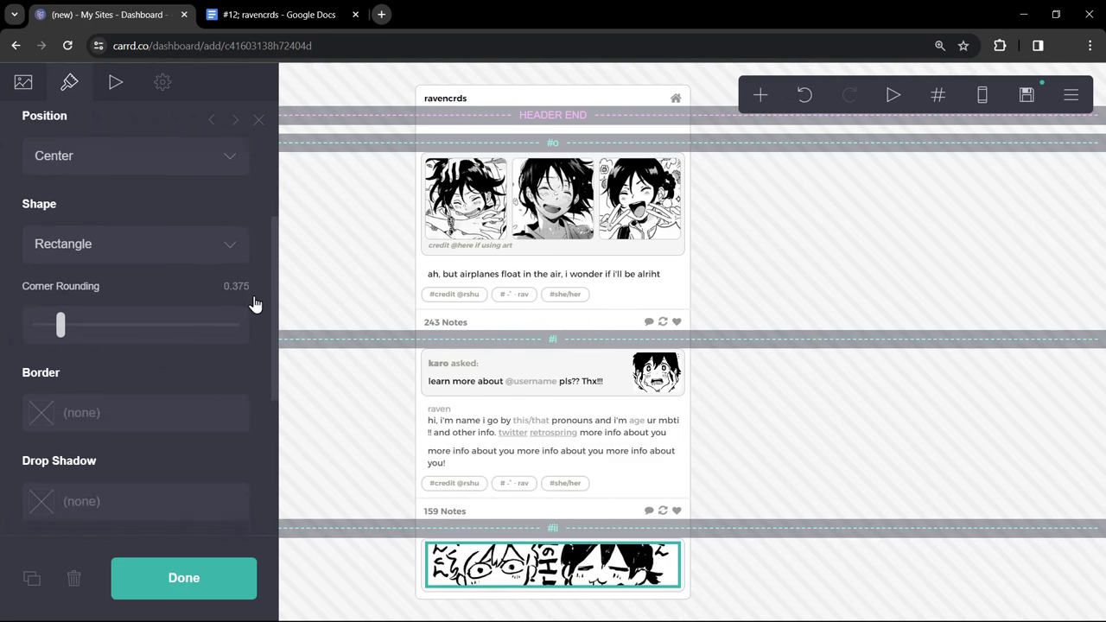
Duplicate the introduction text container and move the copy below the banner image in section #ii
left_click(425, 435)
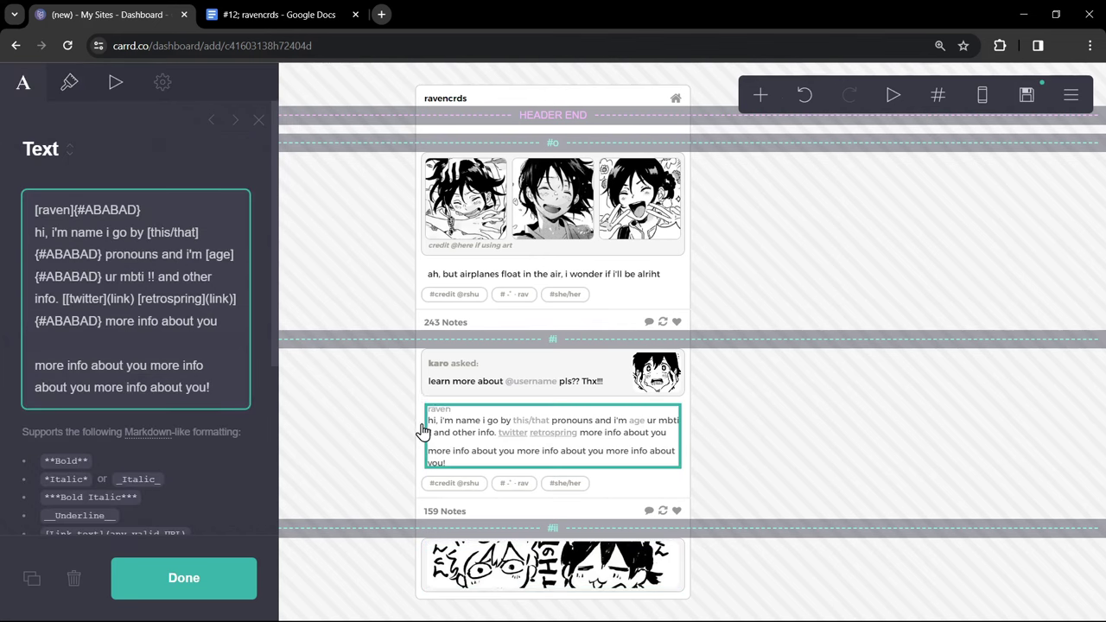
left_click(423, 432)
left_click(32, 578)
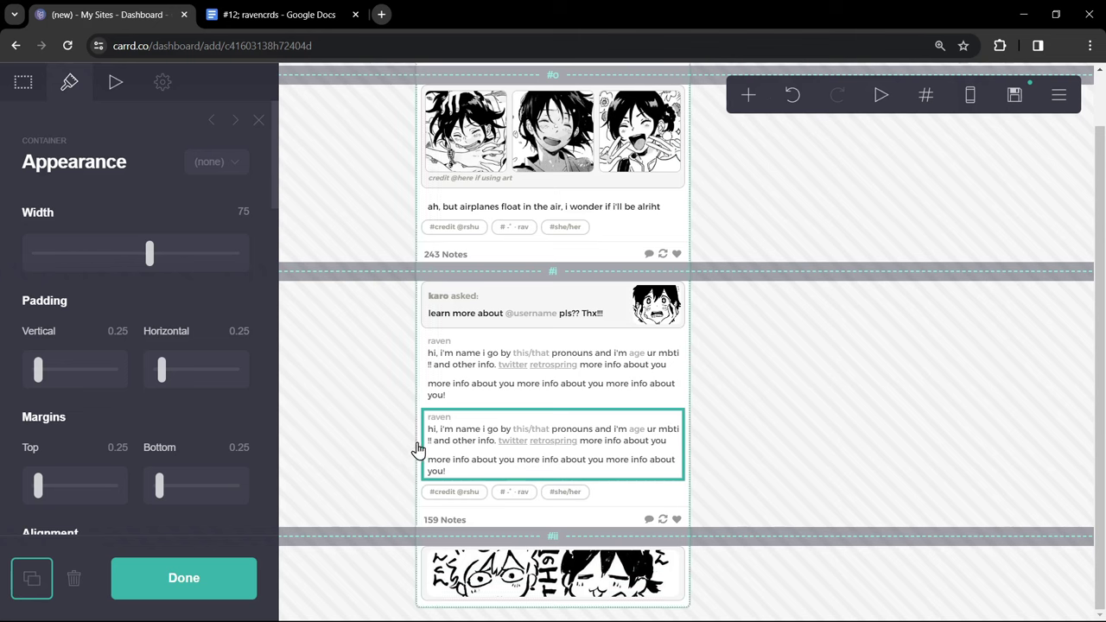
left_click_drag(419, 447, 426, 602)
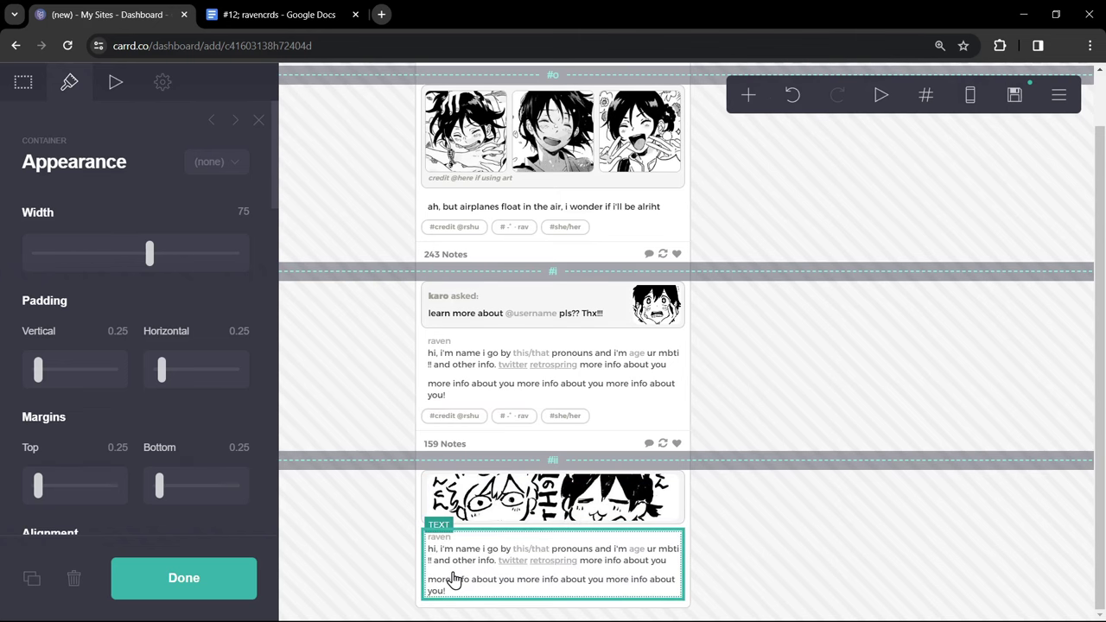
Replace the copied introduction text with the prepared "main interests", like, music and media paragraphs
left_click(453, 581)
key("ctrl+a")
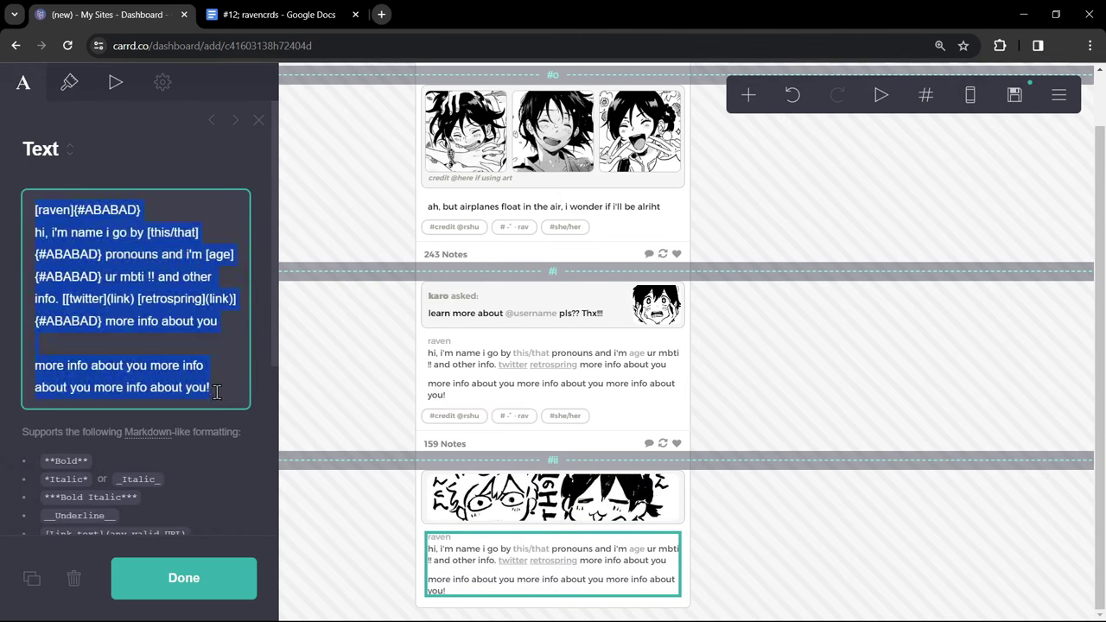
key("ctrl+v")
left_click(70, 84)
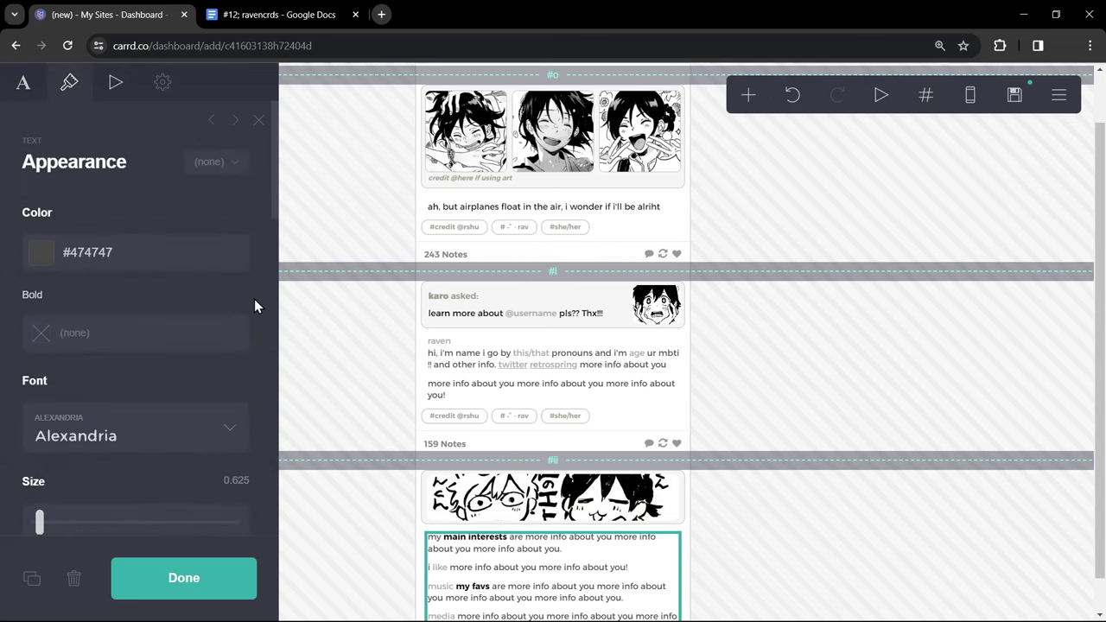
scroll(254, 299, "down", 8)
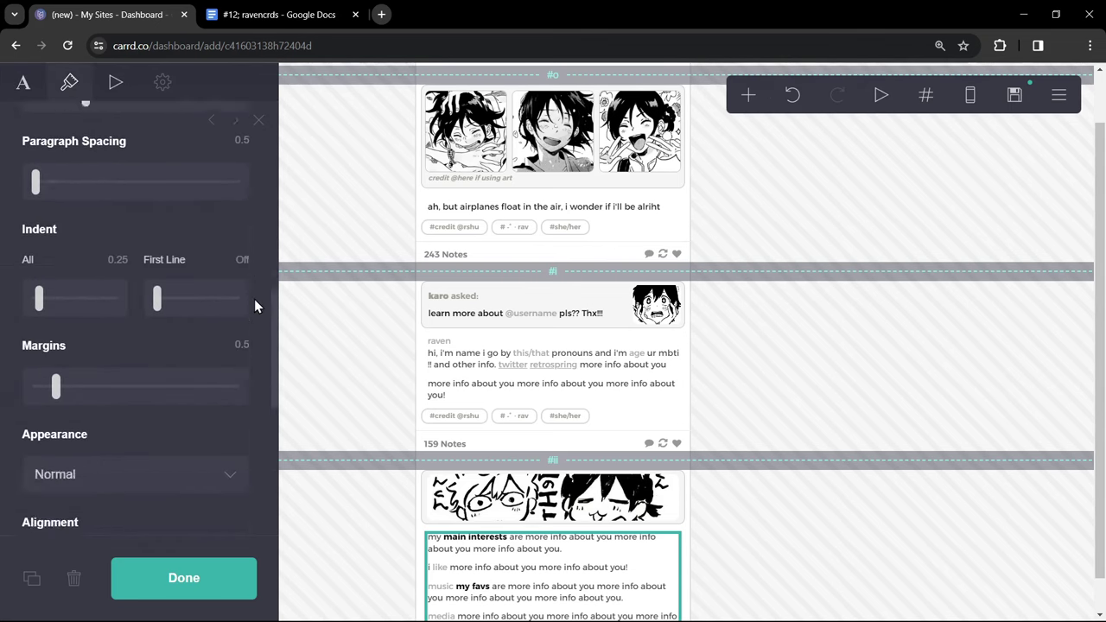
scroll(254, 299, "down", 3)
Duplicate section #i's tag buttons and divider, and place the copies below the interests text in section #ii
left_click(427, 418)
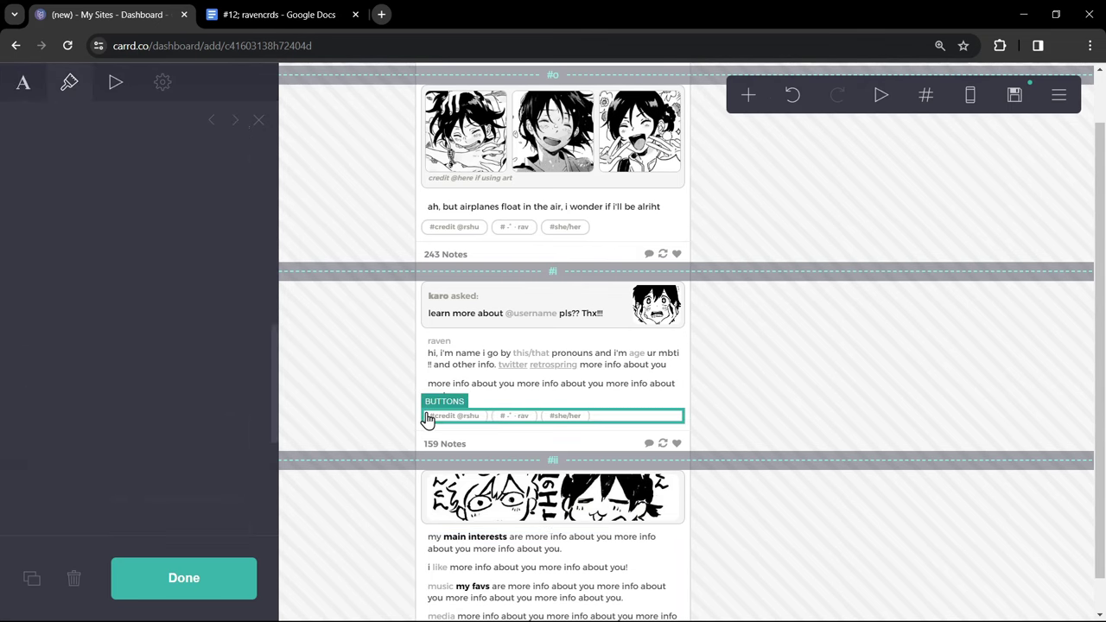
left_click(34, 576)
left_click_drag(426, 381, 429, 610)
left_click(418, 383)
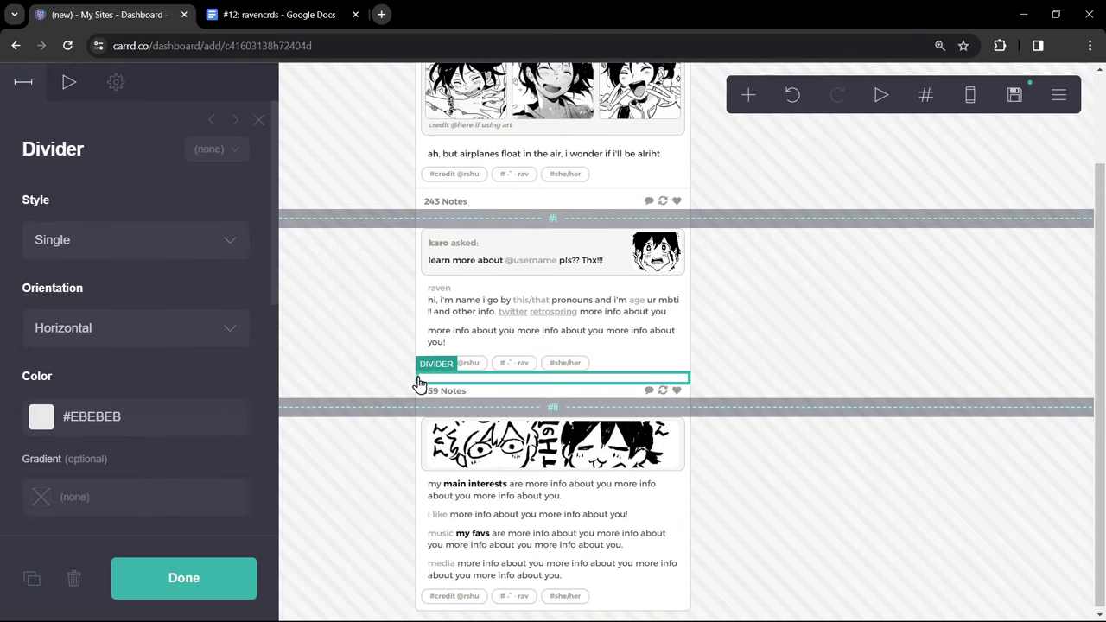
left_click(31, 580)
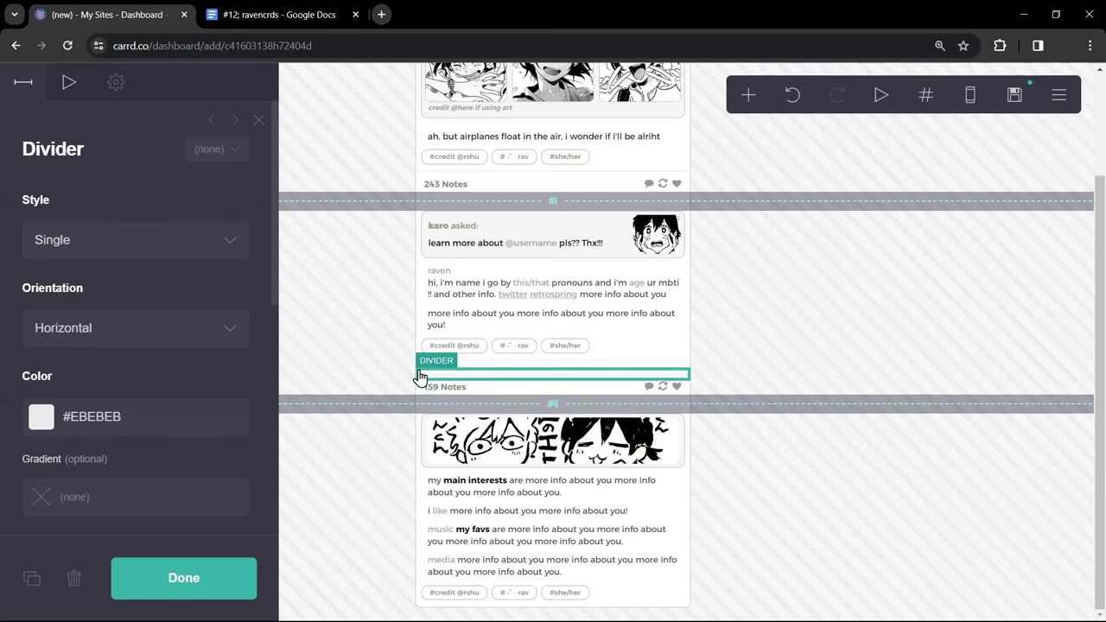
left_click_drag(423, 377, 425, 612)
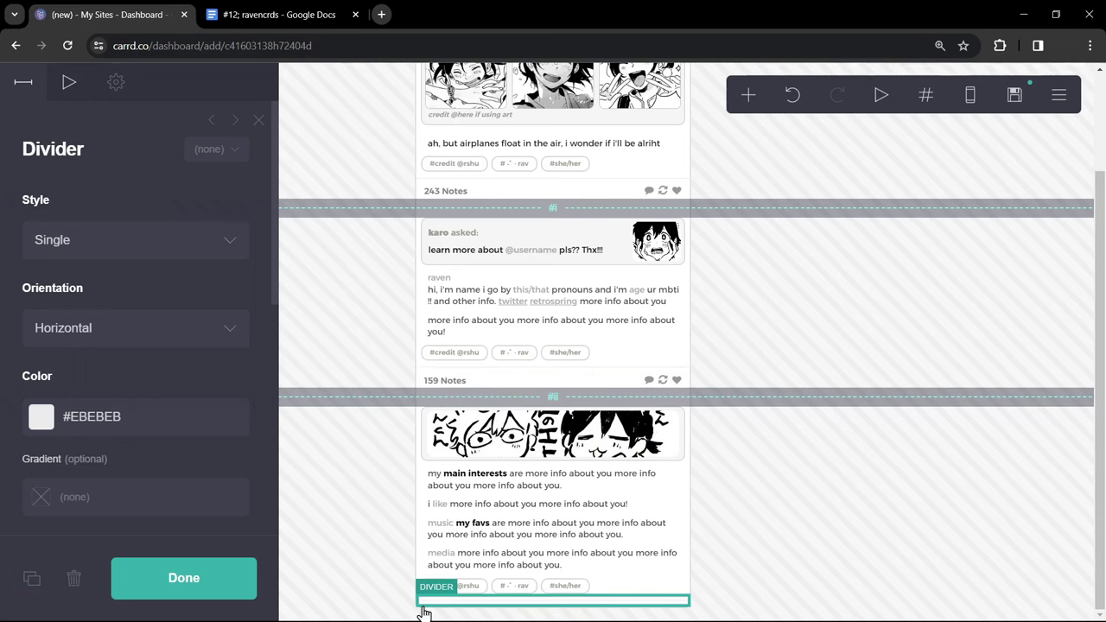
Duplicate the "159 Notes" row, move the copy below section #ii's divider, and change its text to "498 Notes"
left_click(424, 383)
left_click(31, 578)
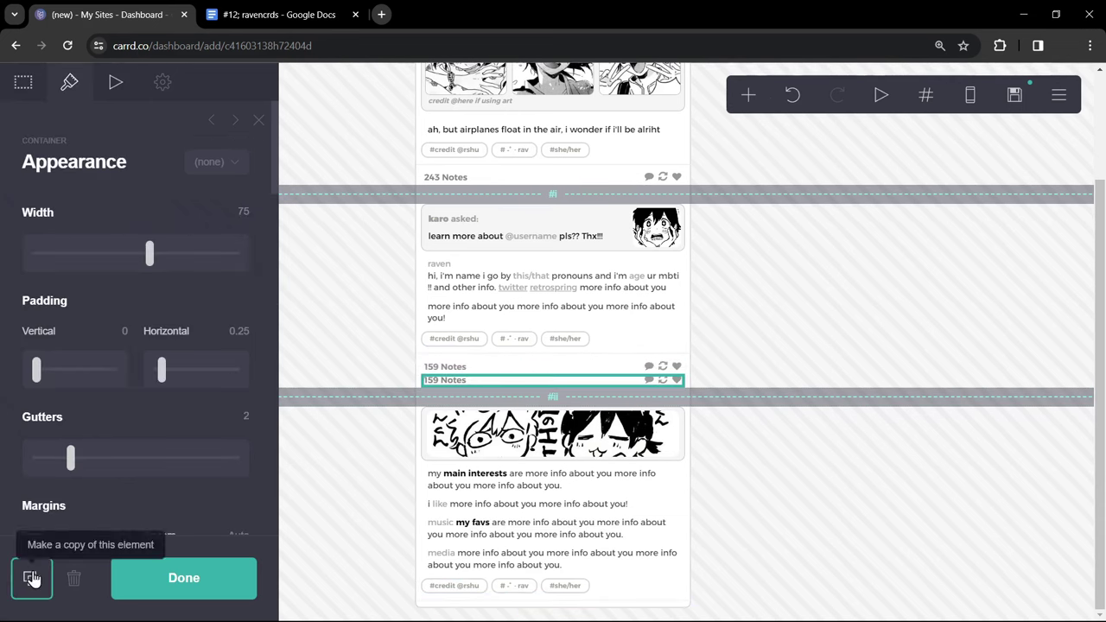
left_click_drag(420, 381, 429, 612)
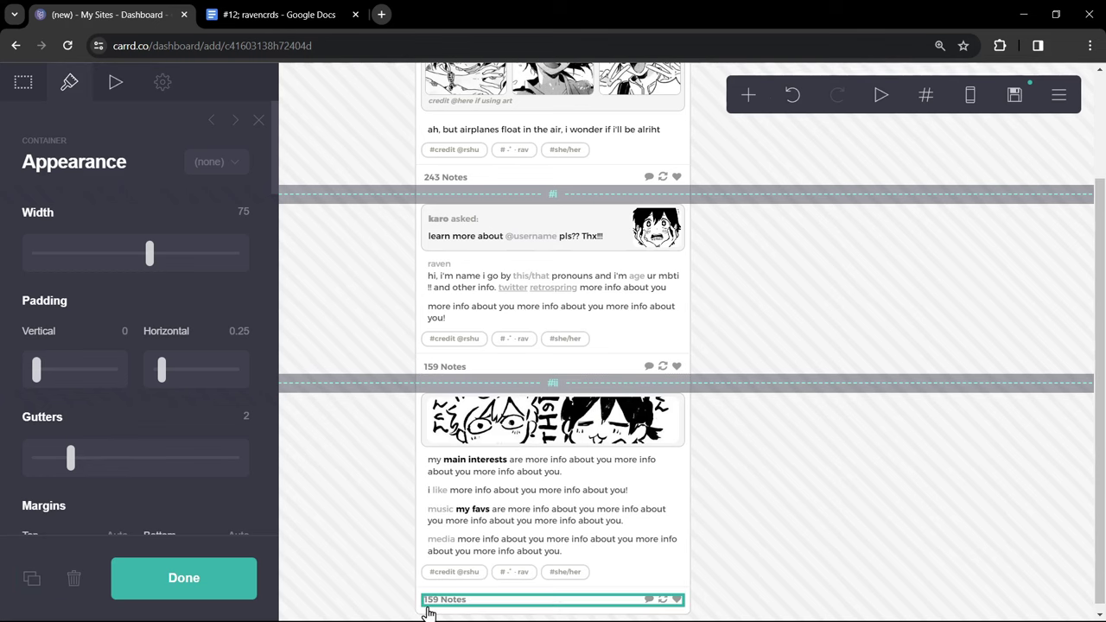
left_click(440, 601)
left_click(23, 82)
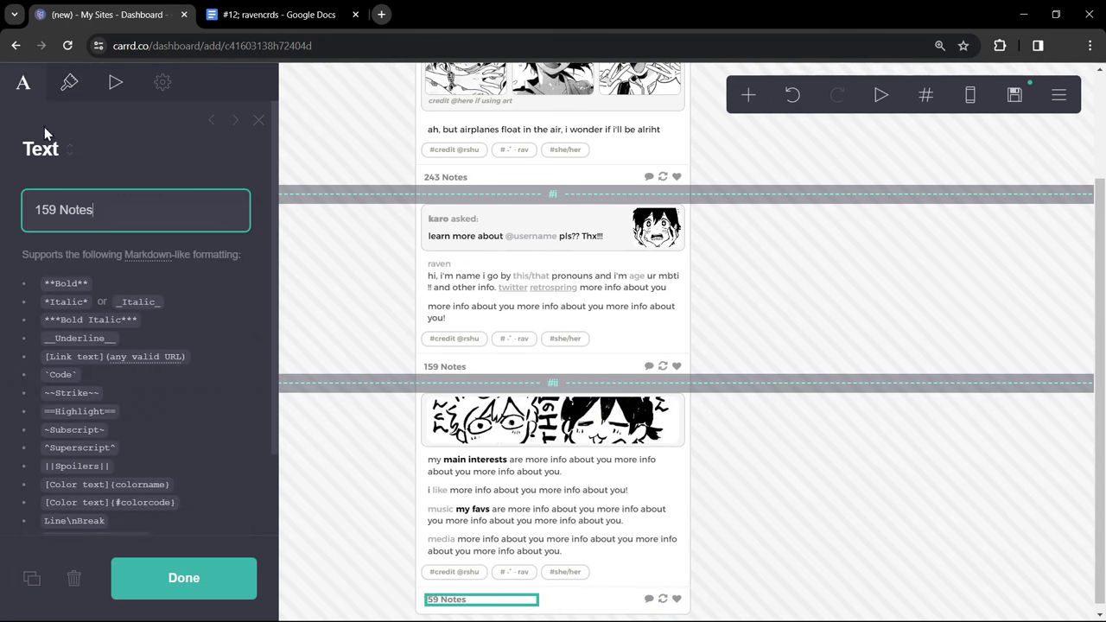
Add a section break control at the end of the page and name it "iii"
left_click(746, 94)
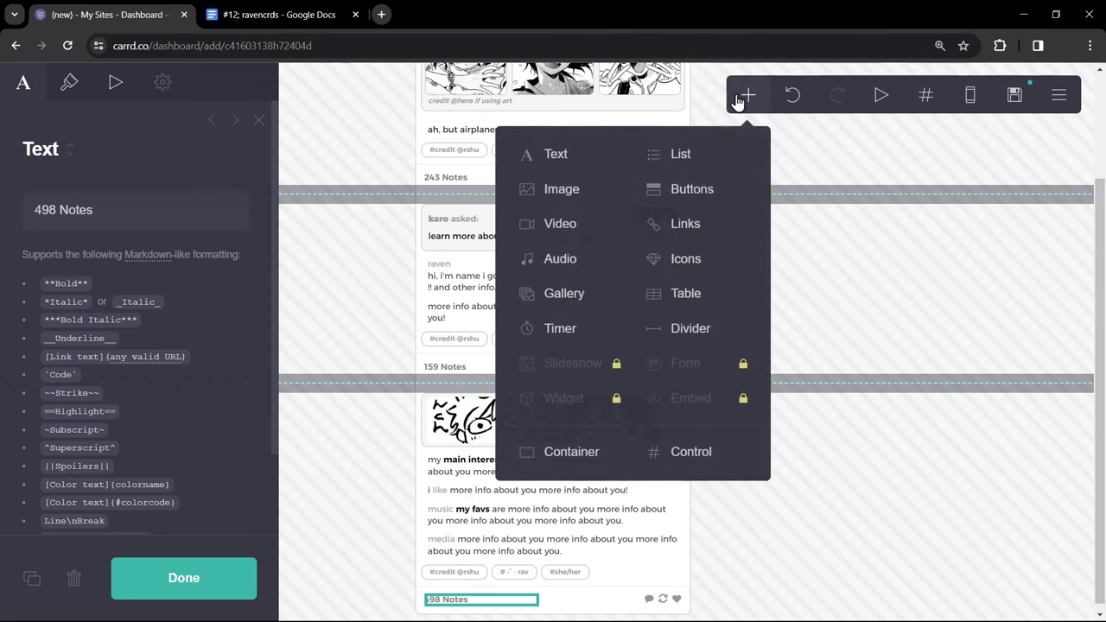
left_click(648, 455)
scroll(241, 489, "down", 3)
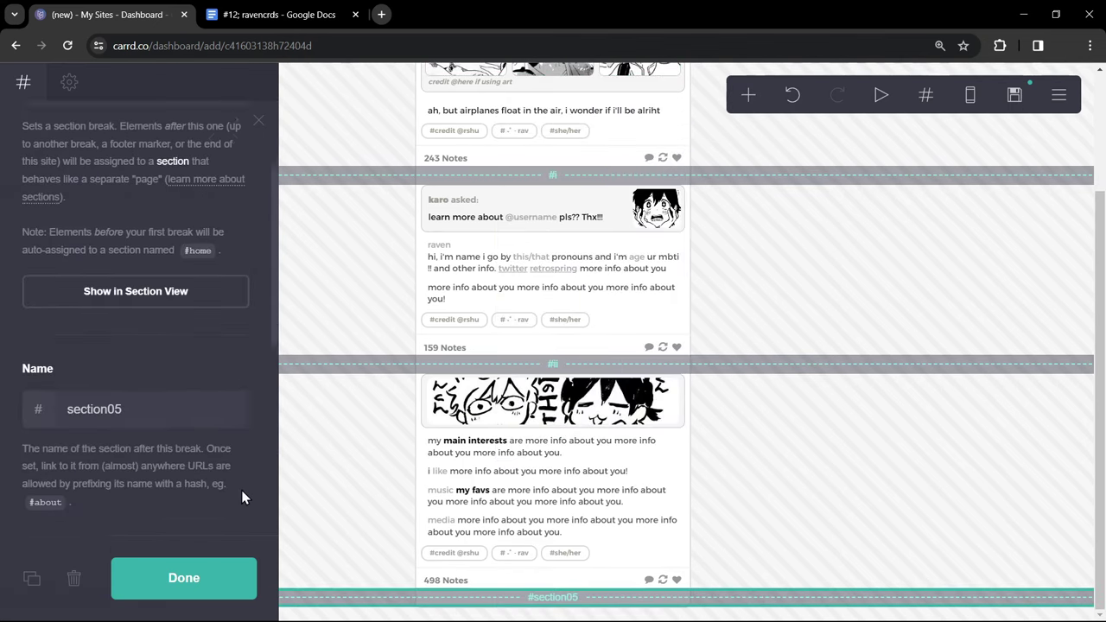
left_click(186, 356)
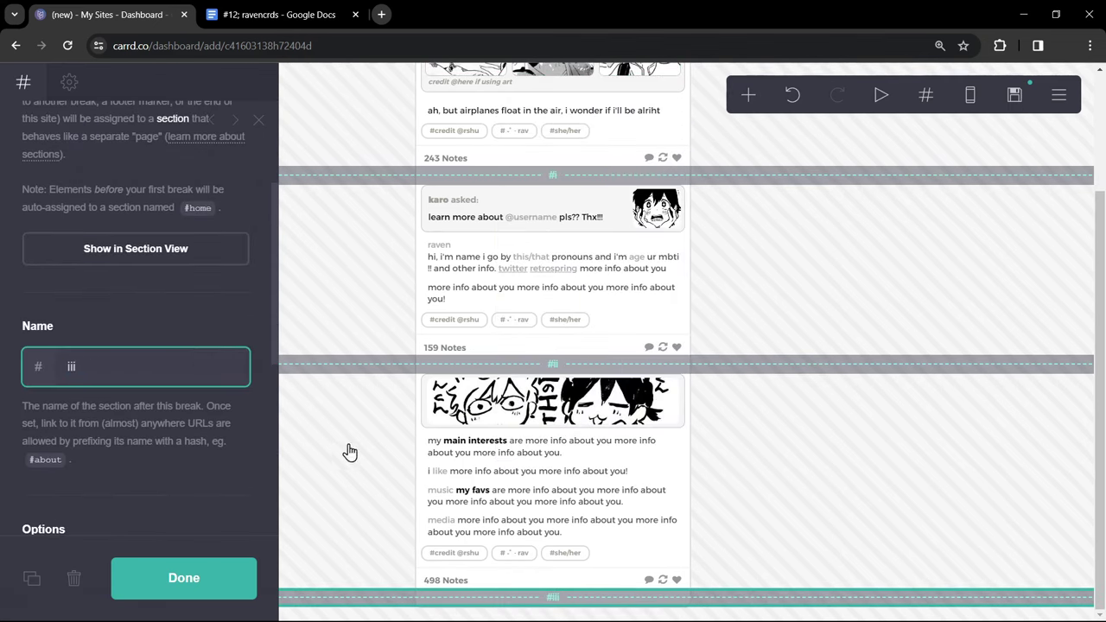
Duplicate the "main interests" text container and move the copy below the #iii section break
left_click(421, 477)
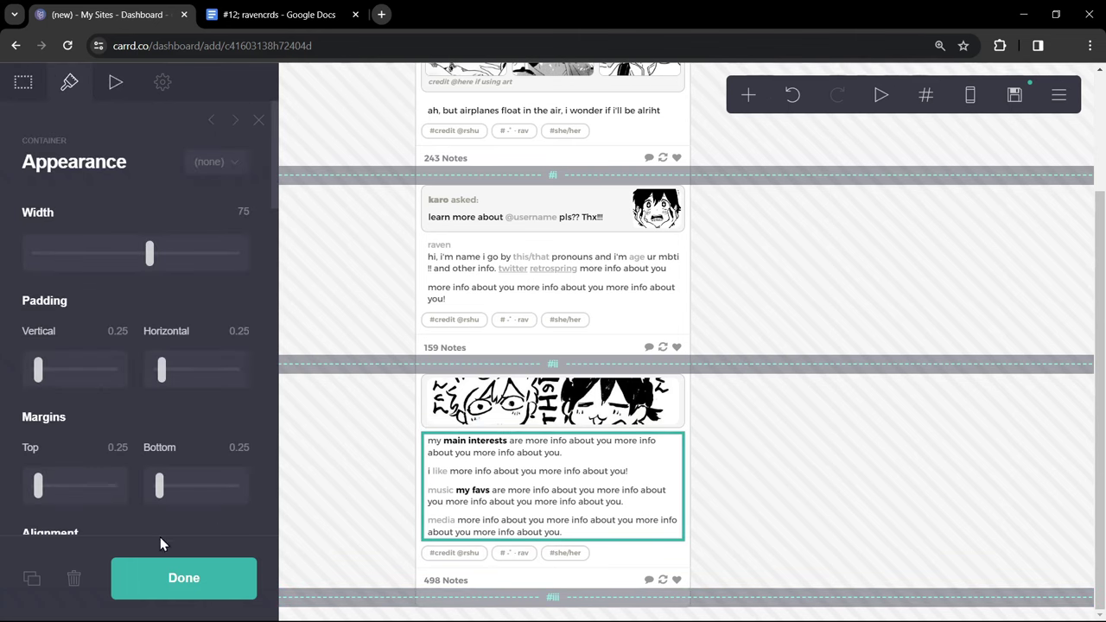
left_click(31, 578)
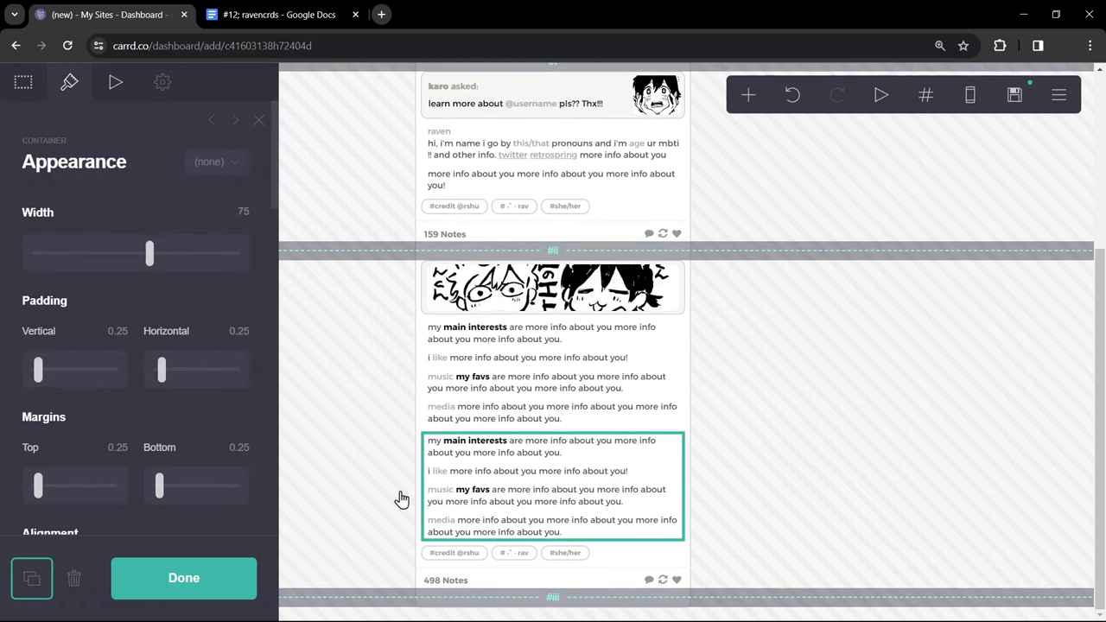
left_click(793, 98)
left_click_drag(423, 482, 432, 610)
Replace the text in section #iii with the prepared "before you follow" and "do not follow if" paragraphs
left_click(424, 553)
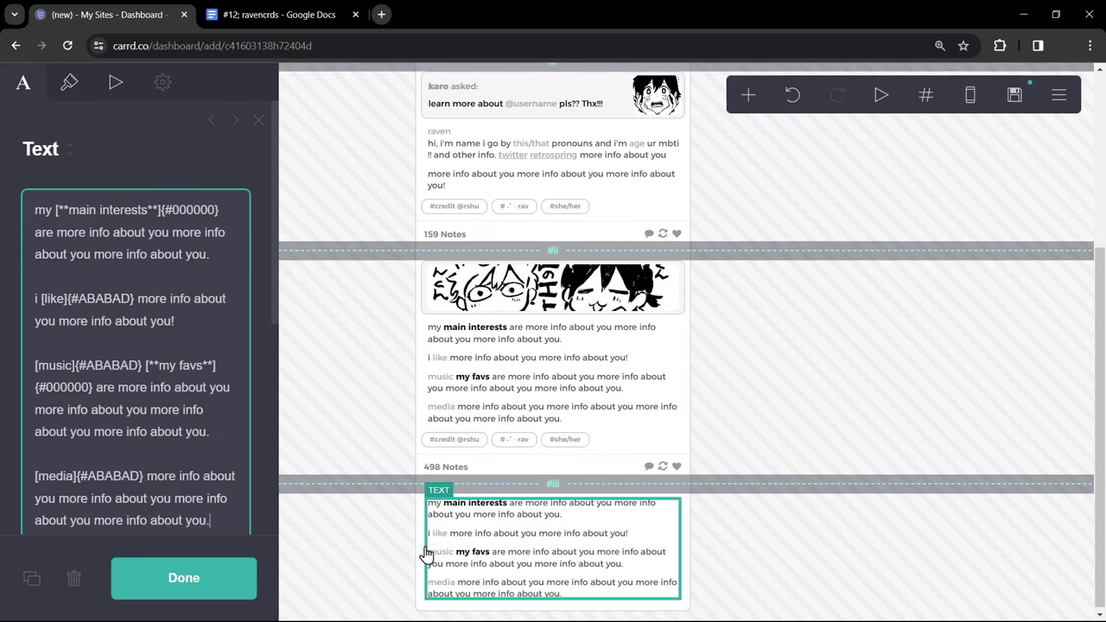
key("ctrl+a")
key("ctrl+v")
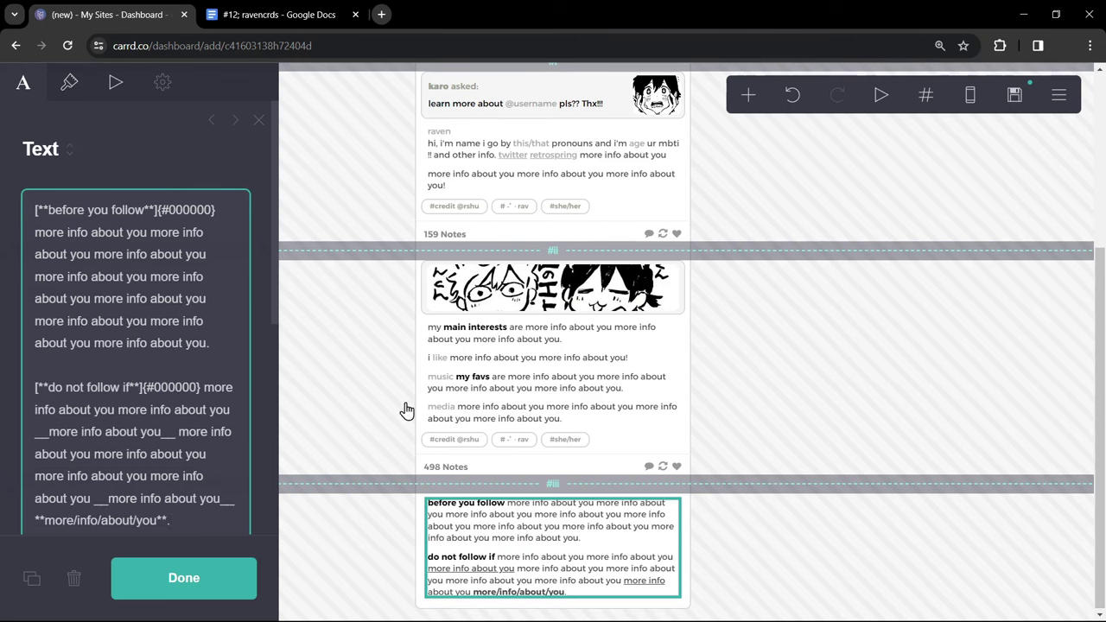
Duplicate section #ii's tag buttons and move the copy below the "do not follow if" text in section #iii
left_click(424, 438)
left_click(31, 577)
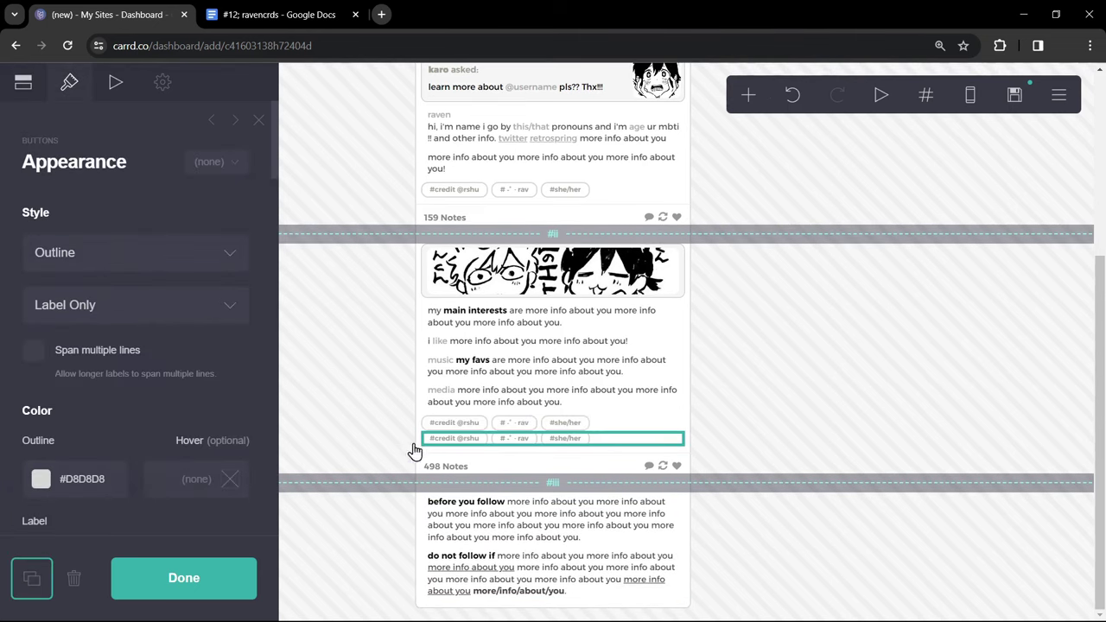
left_click_drag(424, 446, 420, 608)
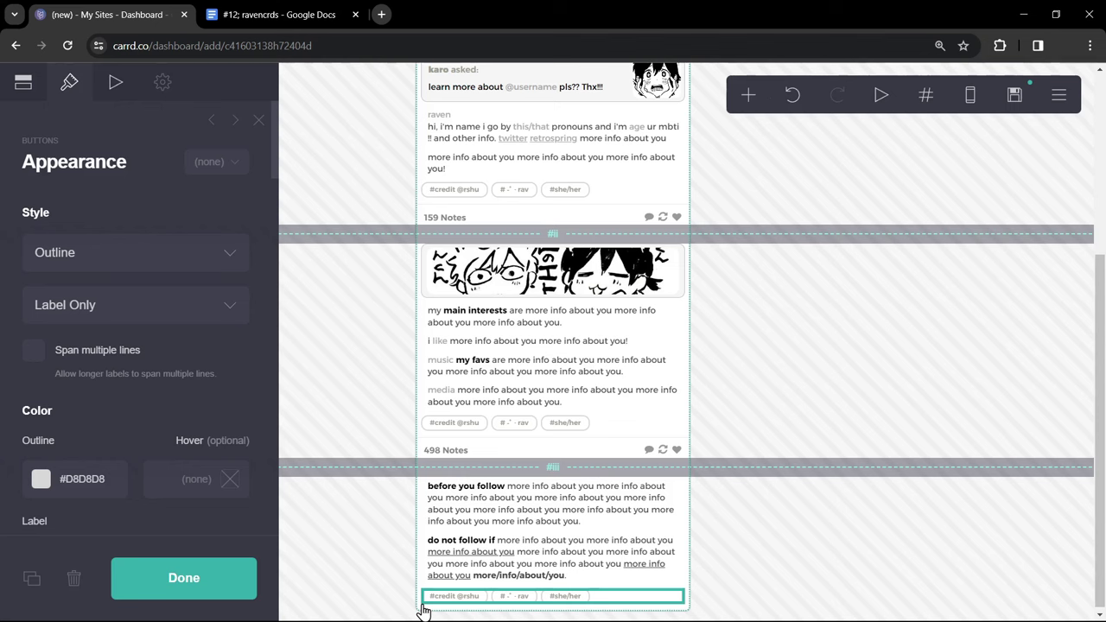
Duplicate section #ii's divider and "498 Notes" row, and move both copies below the tag buttons in section #iii
left_click(418, 444)
left_click(31, 591)
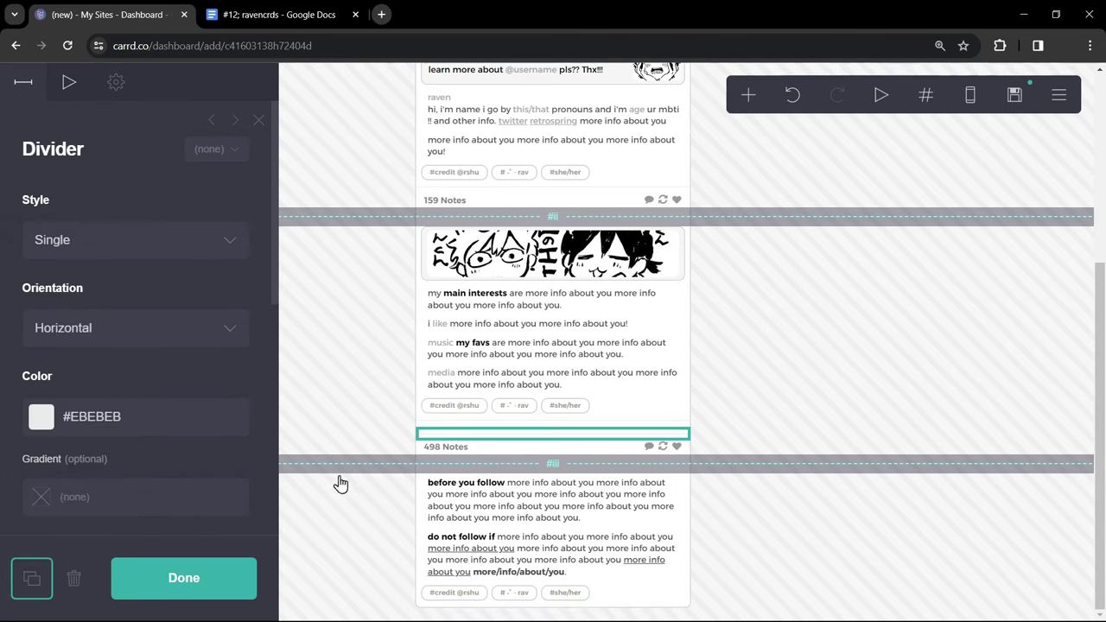
left_click_drag(419, 437, 435, 613)
left_click(424, 442)
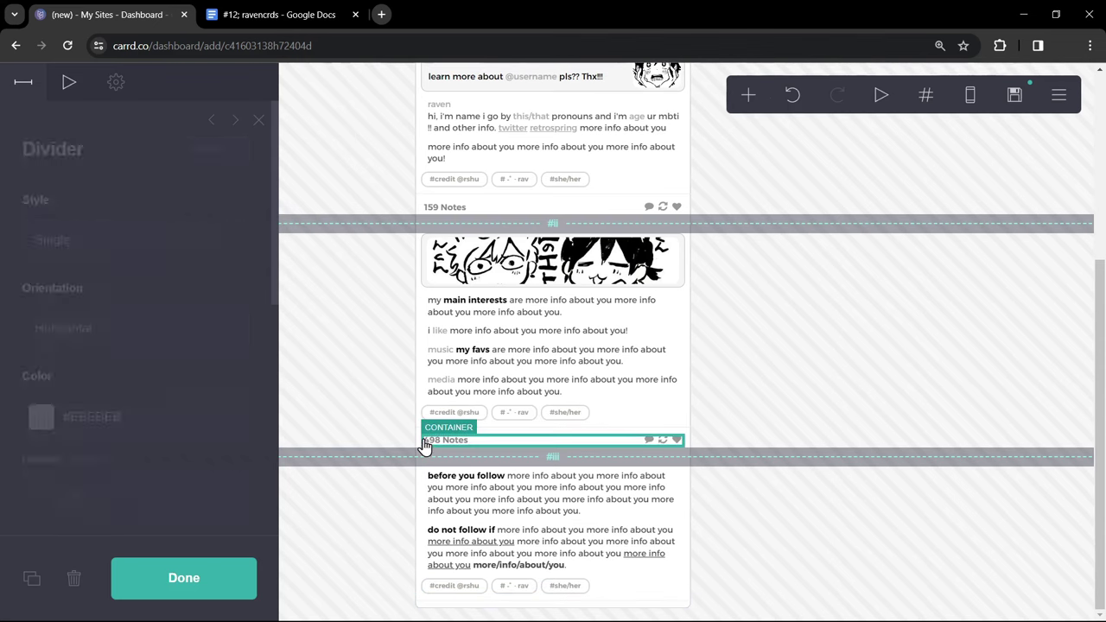
left_click(32, 578)
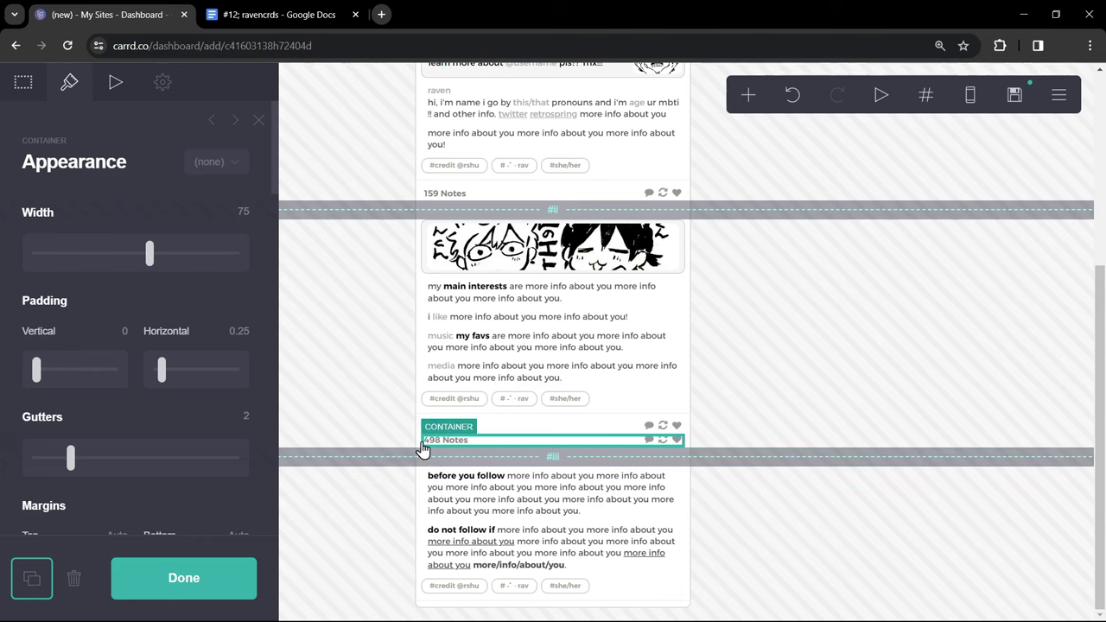
left_click_drag(424, 449, 432, 607)
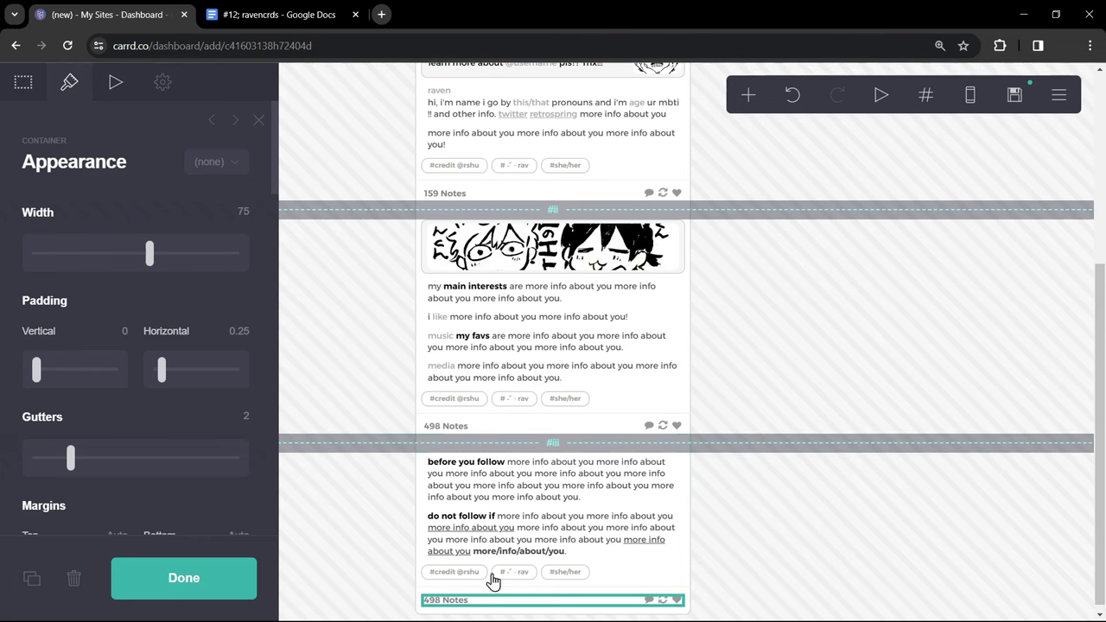
Check the page from its header down in the mobile layout
scroll(717, 440, "up", 4)
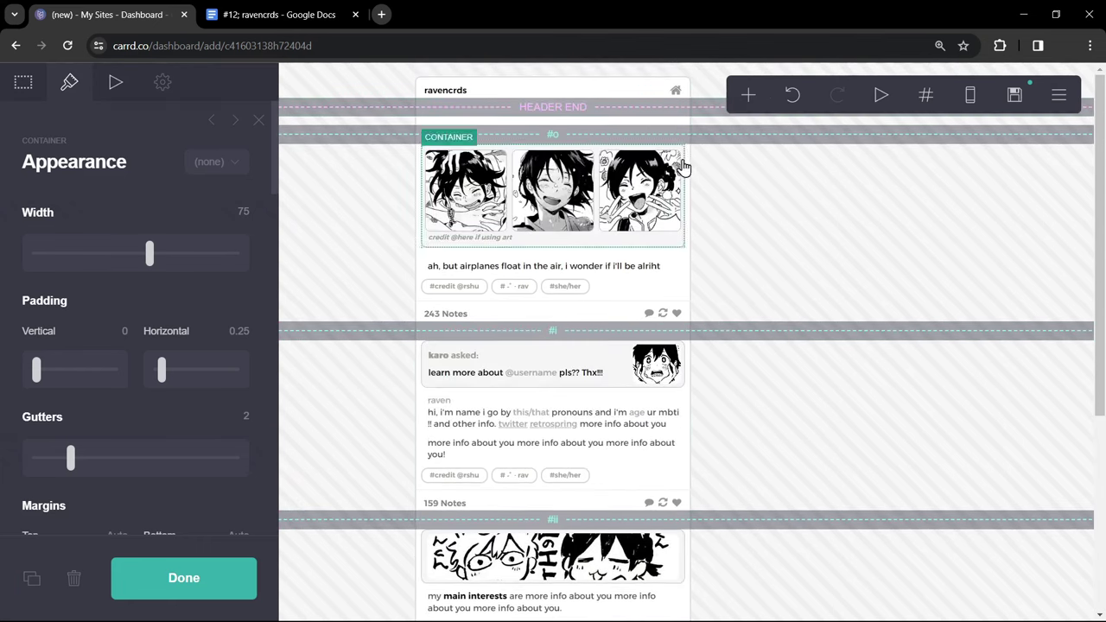
left_click(966, 107)
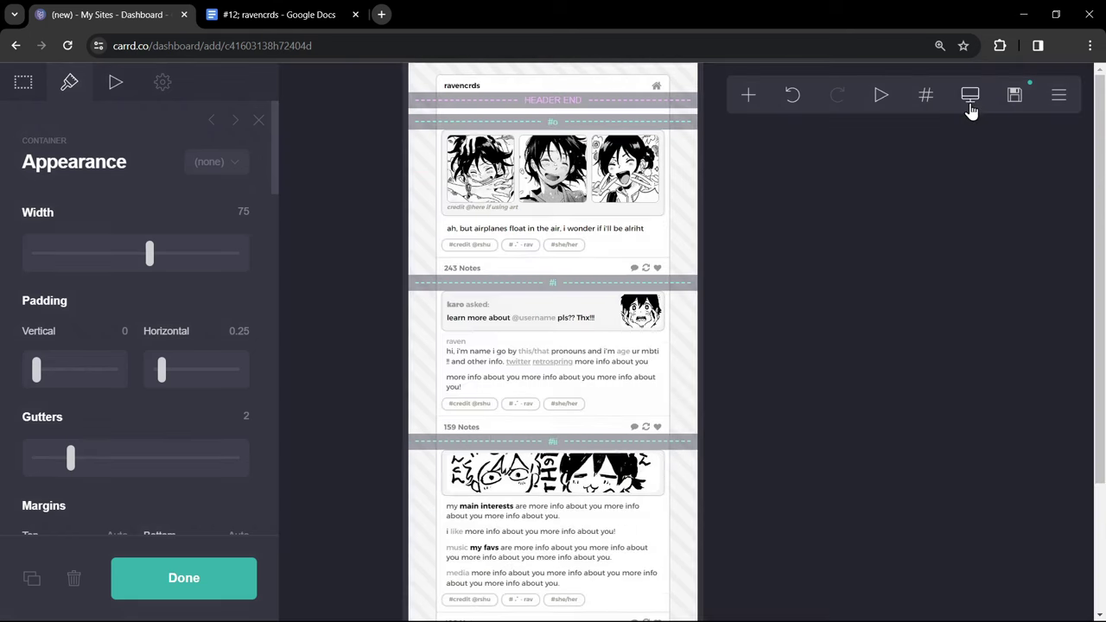
Publish the site to the .carrd.co URL "jsndkjsfsjfsjfn", with "." as both title and description
left_click(1004, 103)
left_click(189, 236)
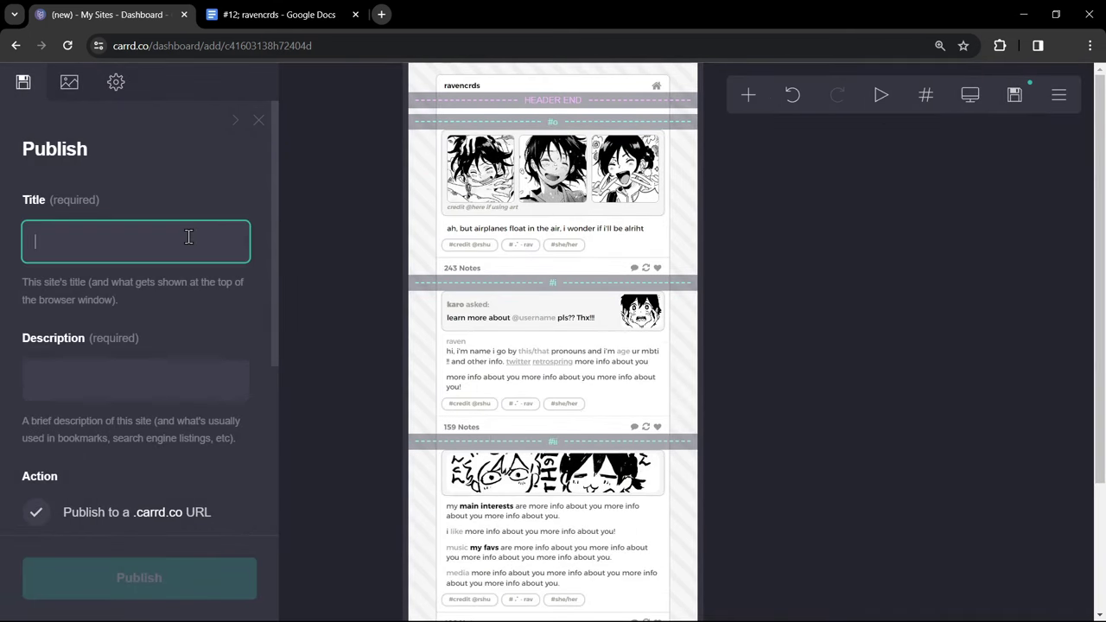
type(".")
key("Tab")
left_click(108, 429)
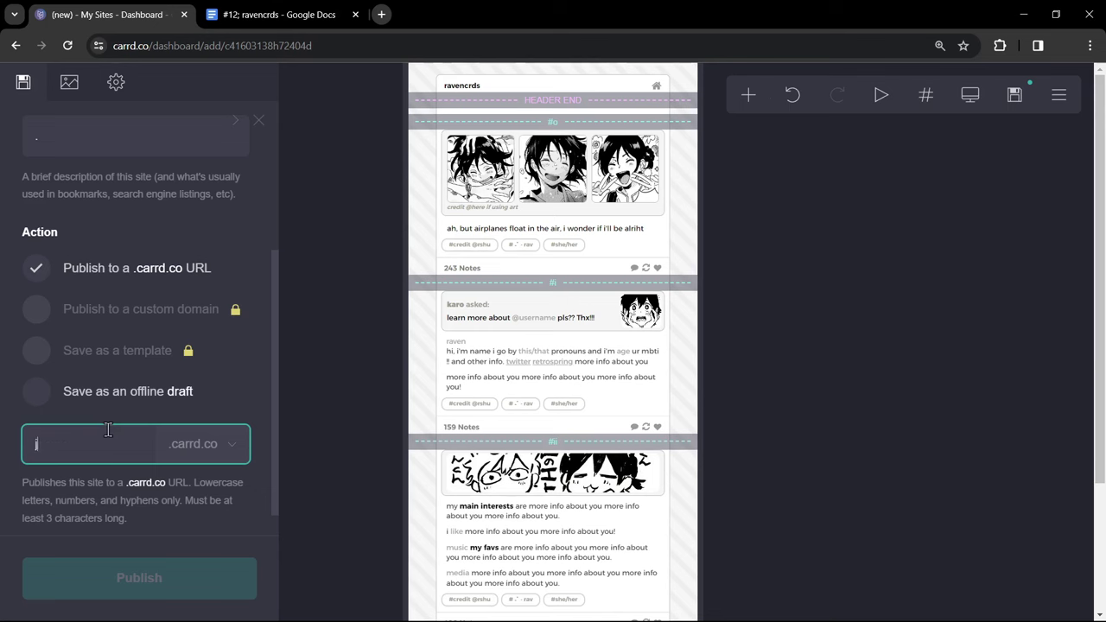
type("jsndkjsfsjfsjfn")
left_click(188, 575)
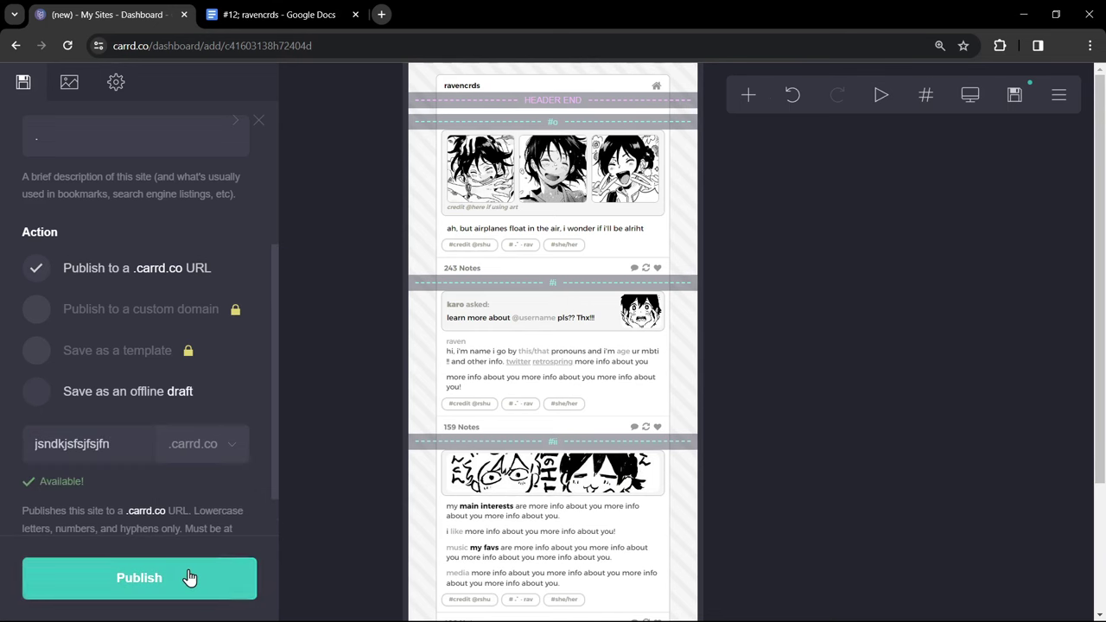